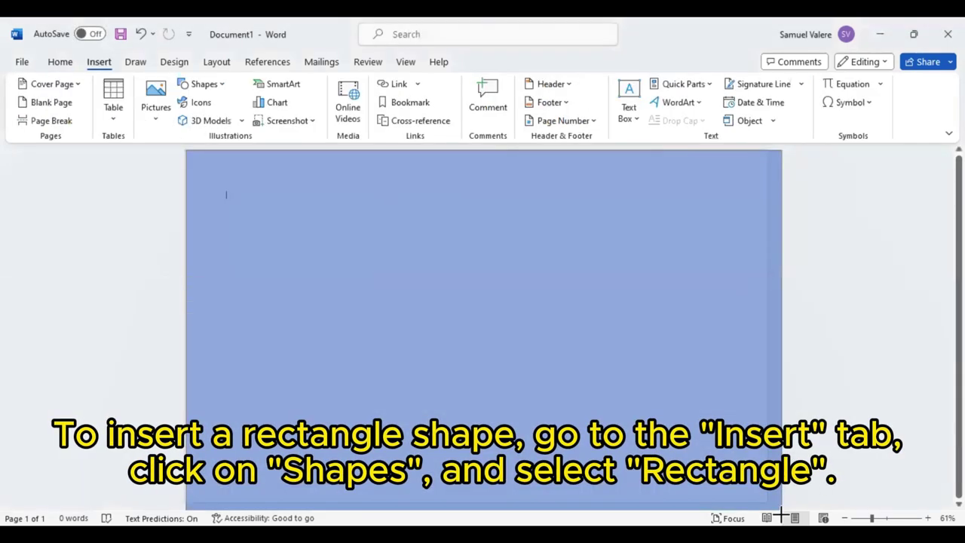
# - Draw a rectangle spanning the entire page as the navy background
pyautogui.moveTo(782, 515); pyautogui.dragTo(780, 516)
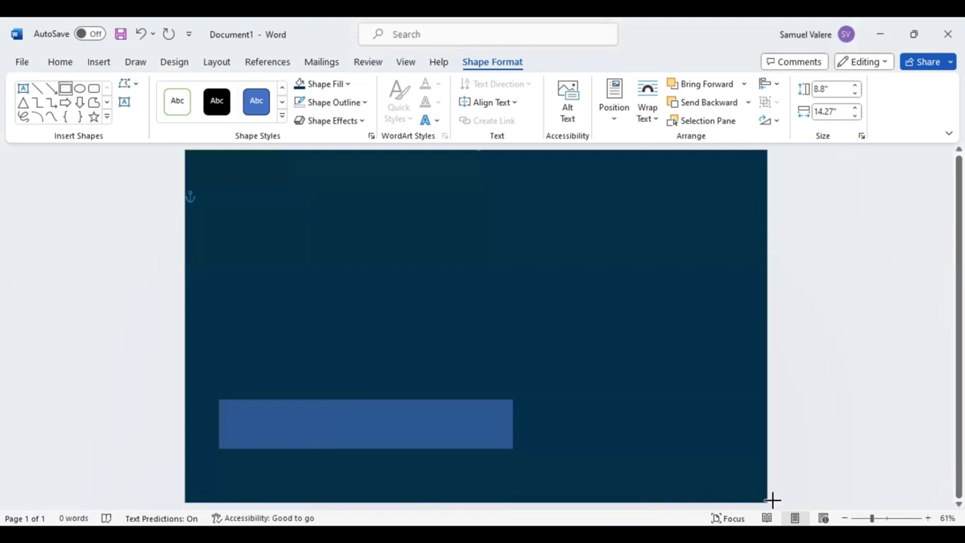
# - Draw a second rectangle and stretch it into a full-width bottom band 2.69" tall
pyautogui.moveTo(772, 499); pyautogui.dragTo(771, 499)
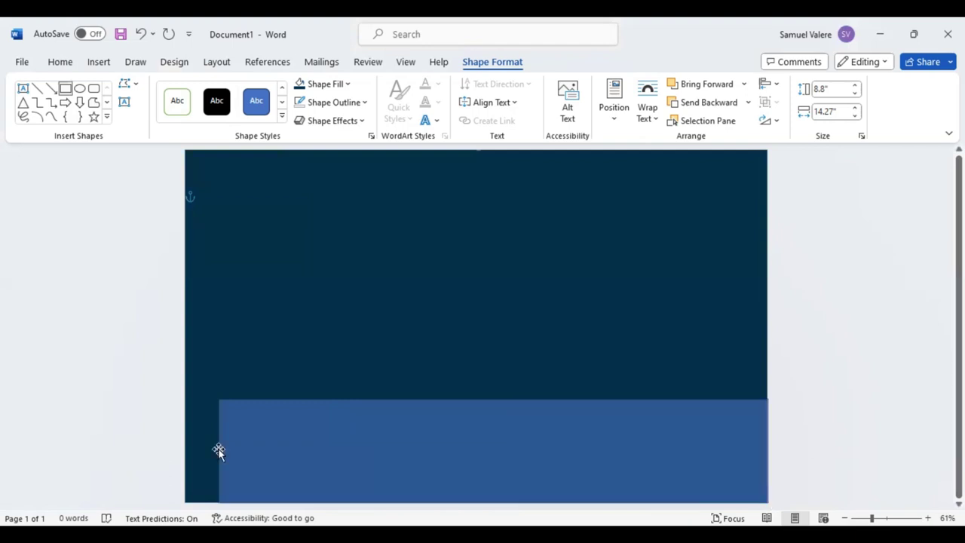
pyautogui.moveTo(170, 445); pyautogui.dragTo(158, 442)
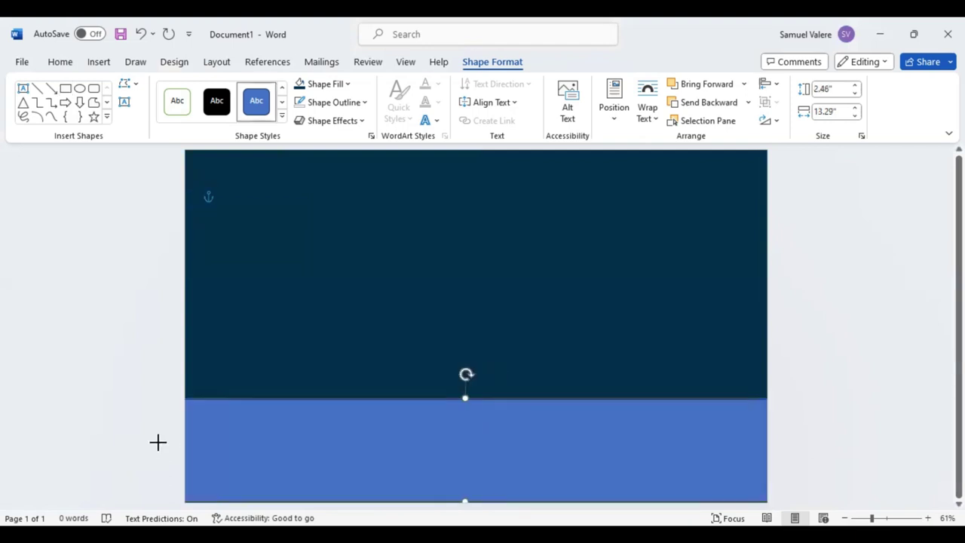
pyautogui.moveTo(405, 452); pyautogui.dragTo(418, 450)
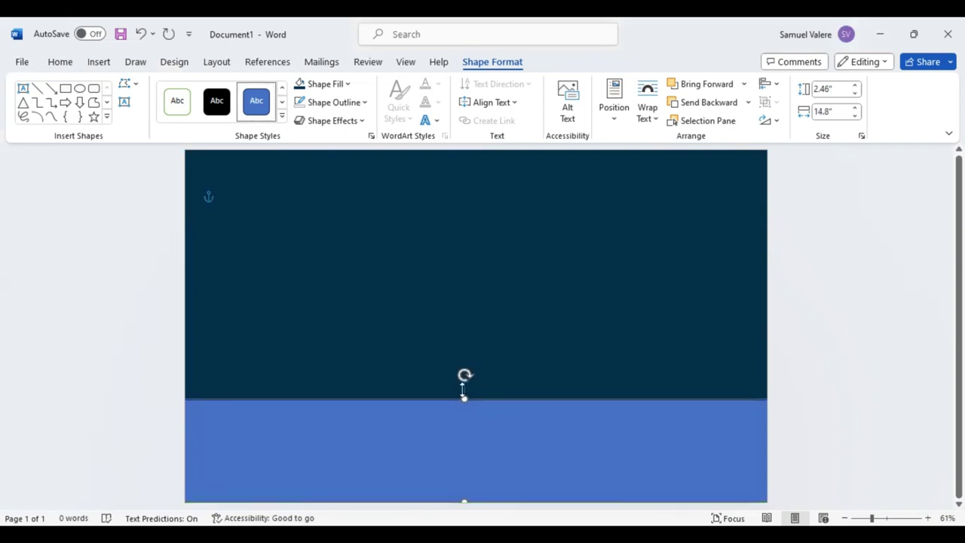
pyautogui.moveTo(464, 390); pyautogui.dragTo(464, 380)
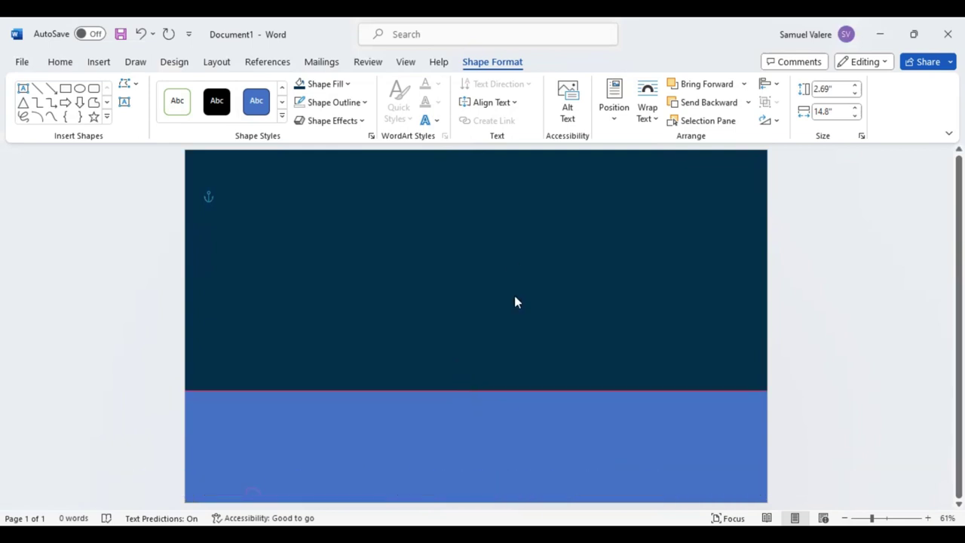
# - Add a middle point to the band's top edge and curve it into a central dip
pyautogui.rightClick(468, 389)
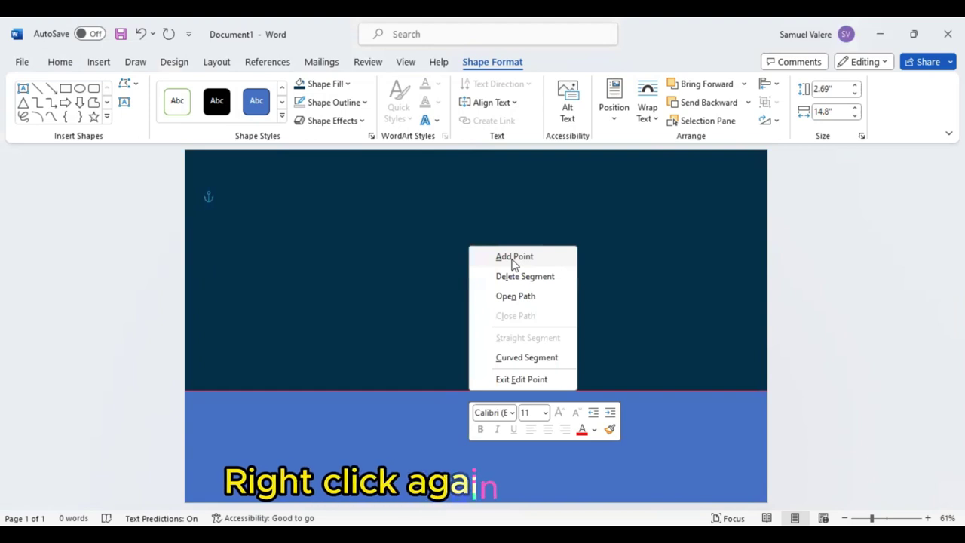
pyautogui.press('Return')
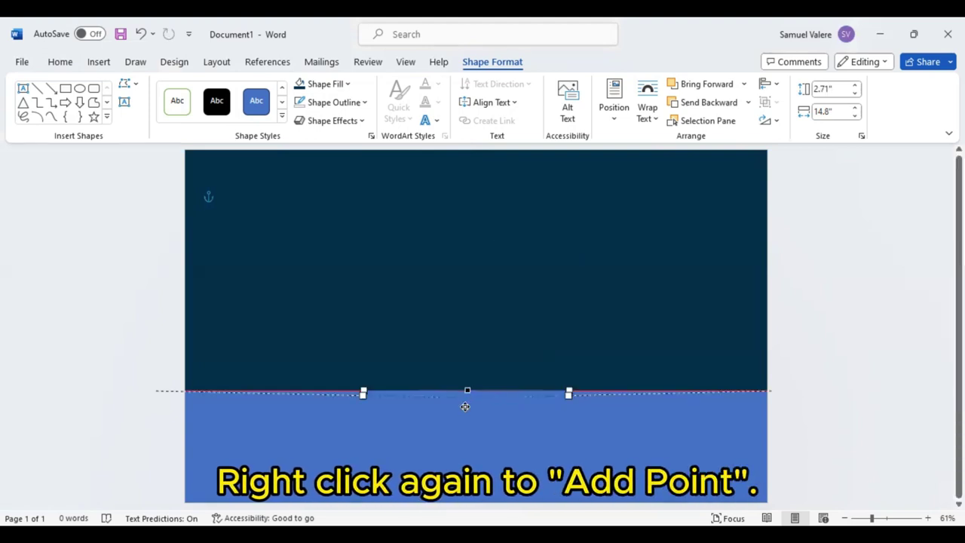
pyautogui.moveTo(466, 407); pyautogui.dragTo(466, 405)
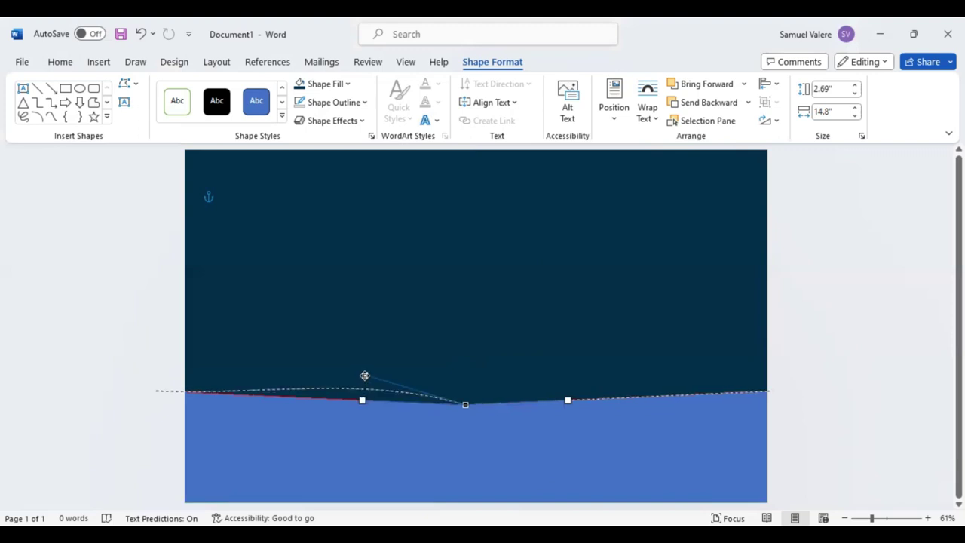
pyautogui.moveTo(364, 375); pyautogui.dragTo(365, 375)
pyautogui.moveTo(575, 385); pyautogui.dragTo(575, 376)
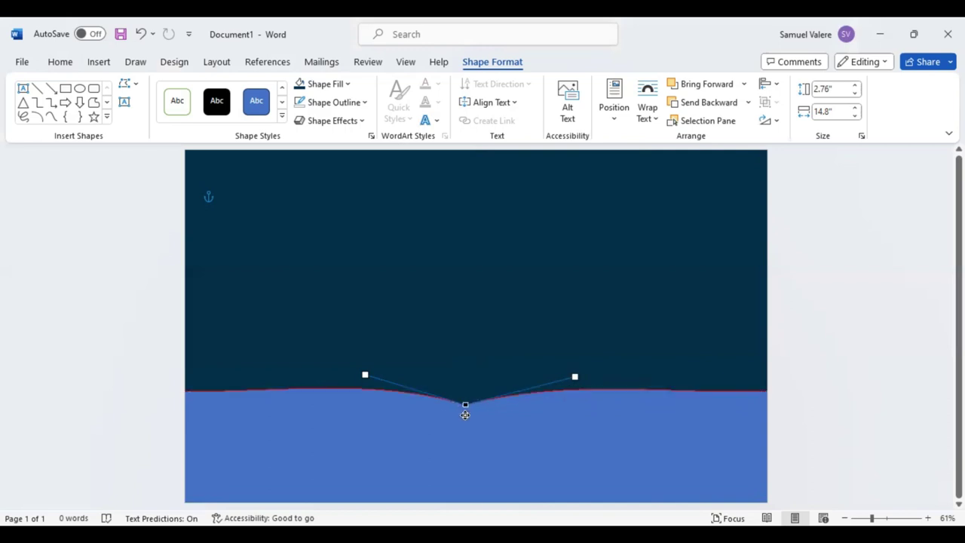
pyautogui.moveTo(463, 405); pyautogui.dragTo(465, 428)
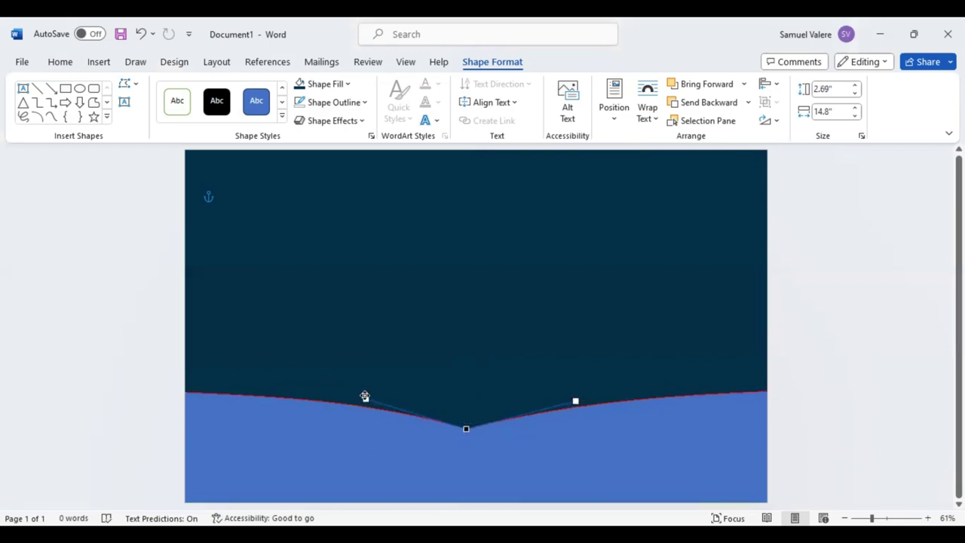
pyautogui.moveTo(364, 396); pyautogui.dragTo(364, 397)
pyautogui.moveTo(577, 402); pyautogui.dragTo(578, 400)
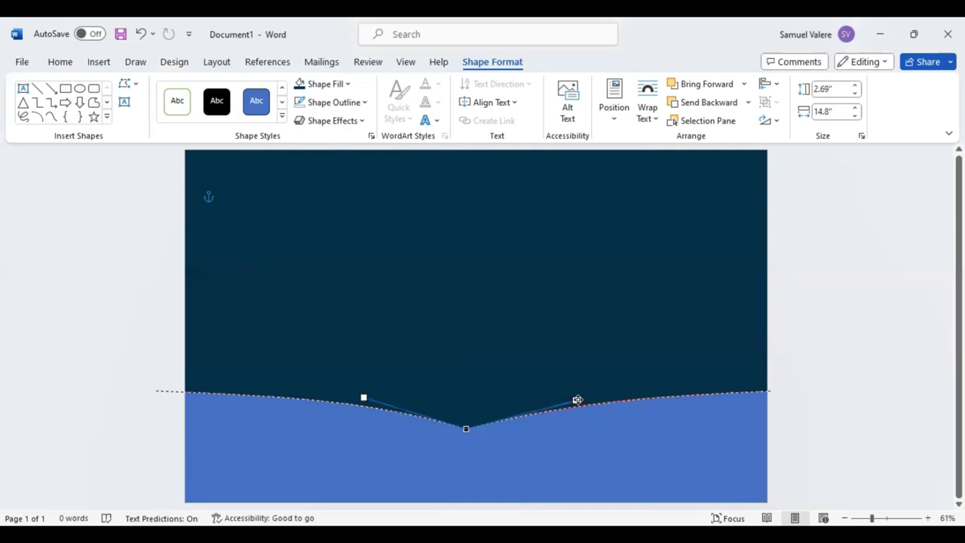
pyautogui.click(595, 402)
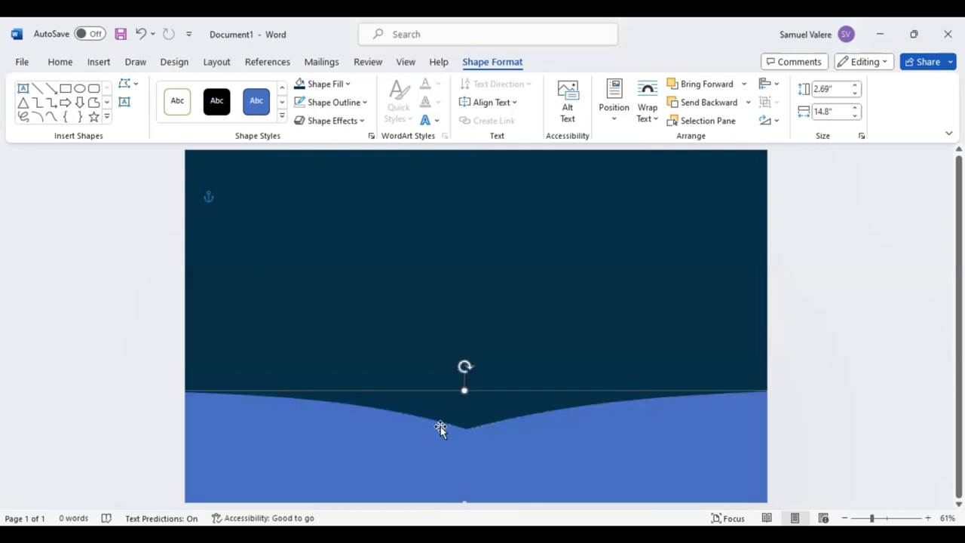
# - Fit the wave band to 14" wide across the page, flush with the left edge
pyautogui.moveTo(407, 450); pyautogui.dragTo(449, 450)
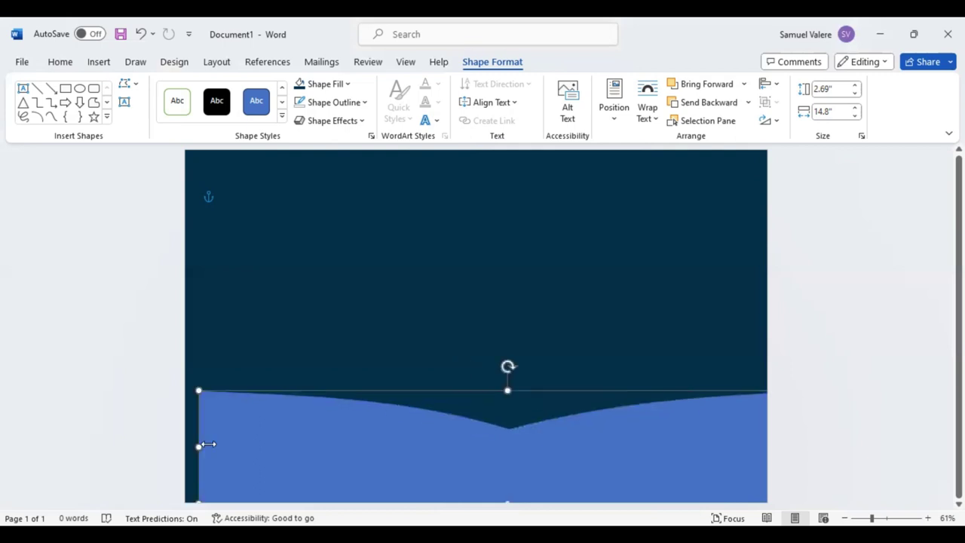
pyautogui.moveTo(208, 445); pyautogui.dragTo(270, 447)
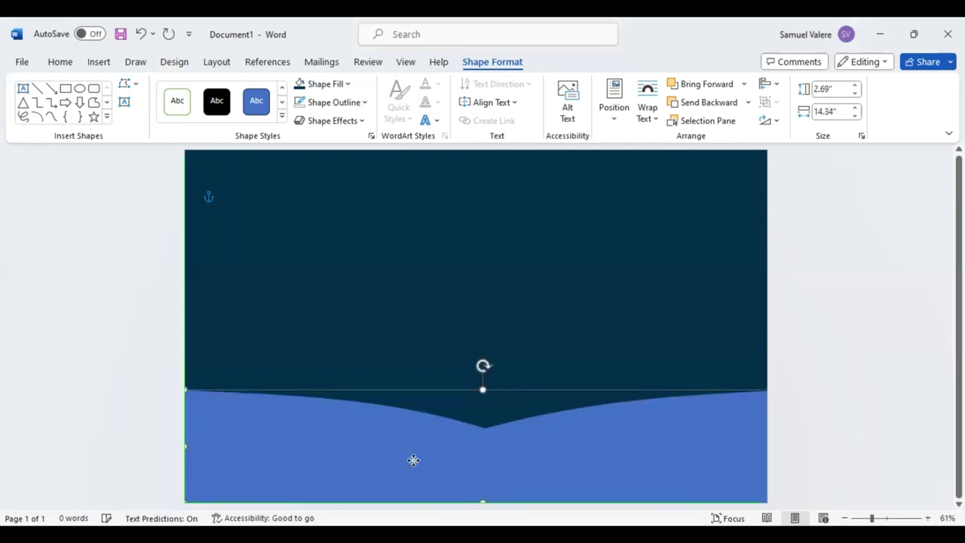
pyautogui.moveTo(413, 460); pyautogui.dragTo(412, 459)
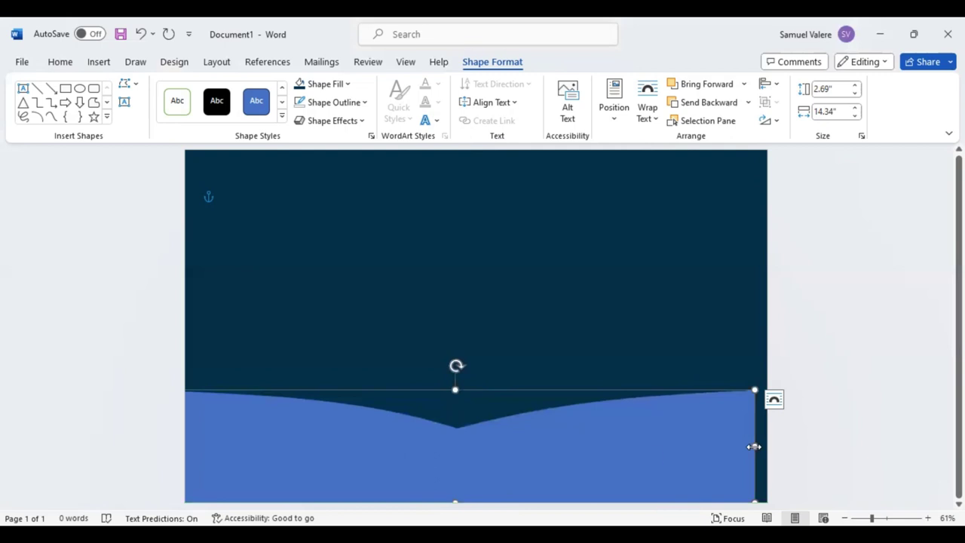
pyautogui.press('Left')
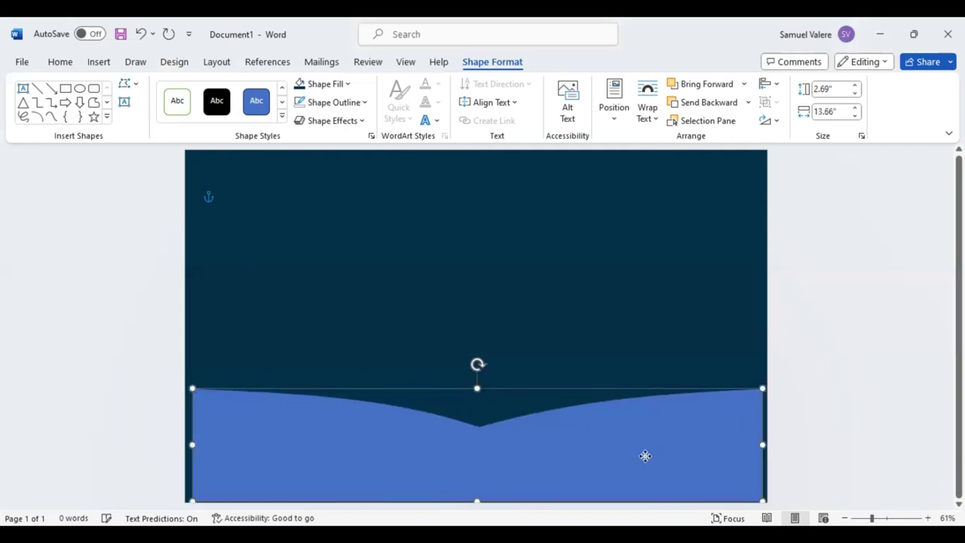
pyautogui.press('Right')
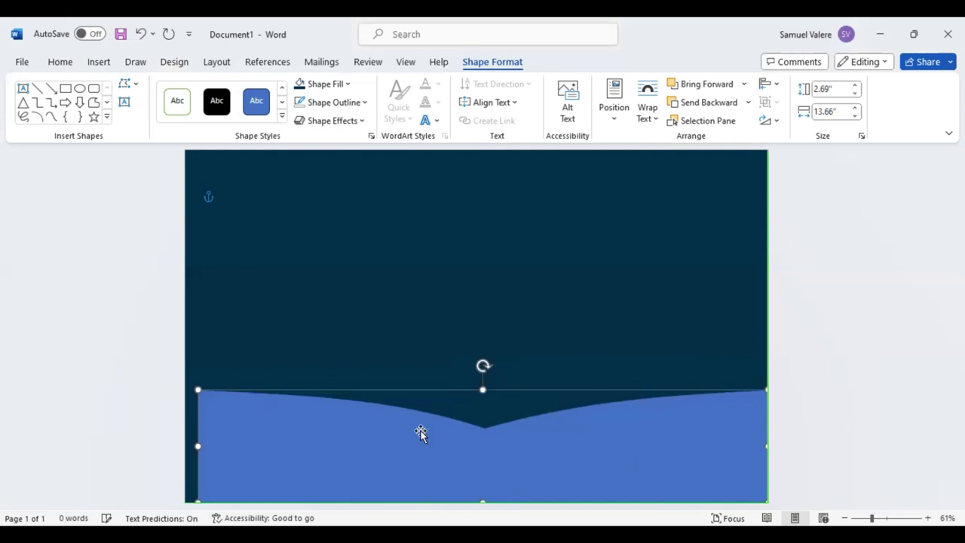
pyautogui.moveTo(197, 446); pyautogui.dragTo(186, 446)
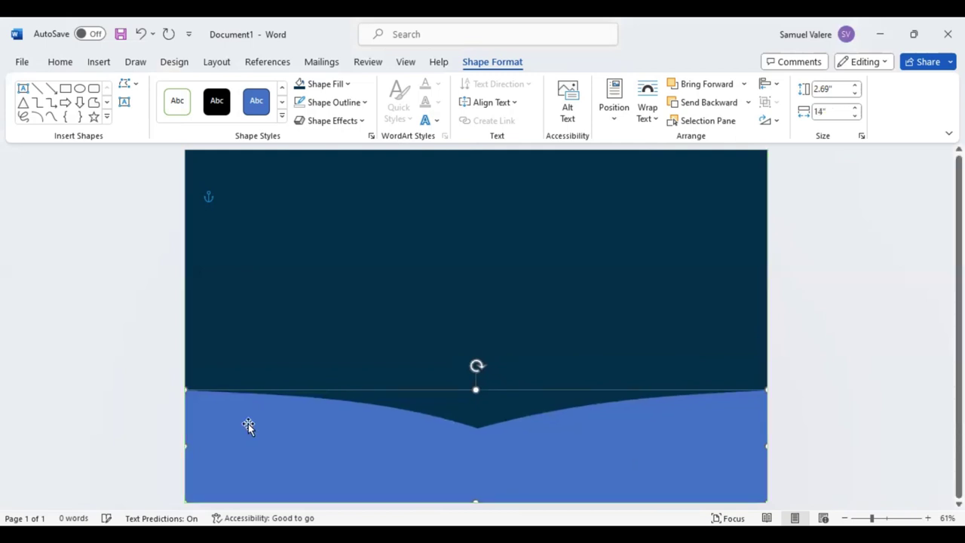
# - Reshape the wave's left and right curves and pull the middle point lower to deepen the dip
pyautogui.rightClick(299, 189)
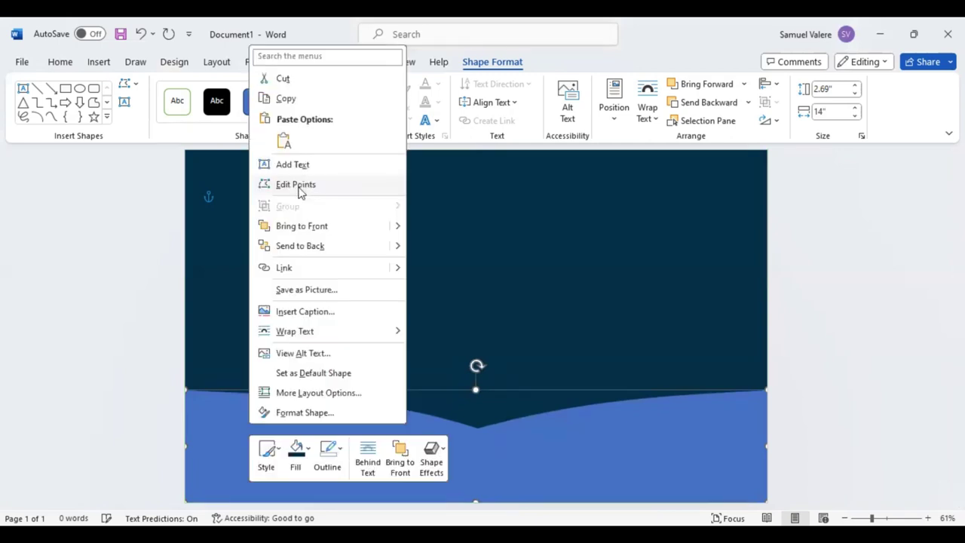
pyautogui.click(299, 187)
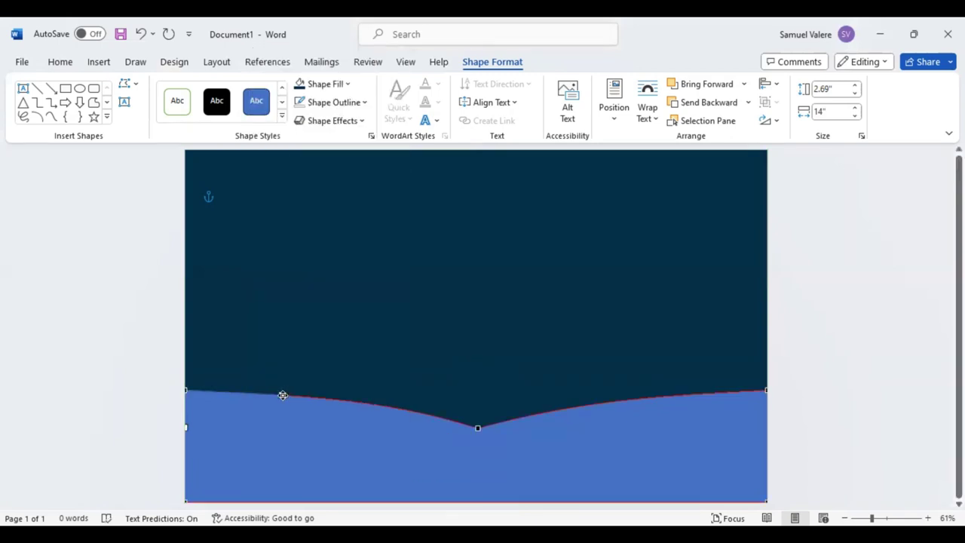
pyautogui.moveTo(283, 395); pyautogui.dragTo(262, 419)
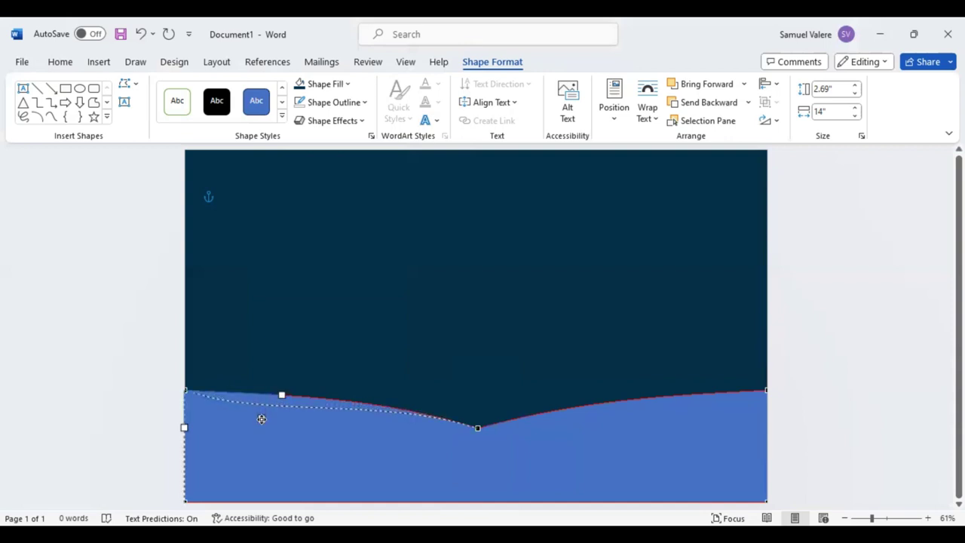
pyautogui.moveTo(262, 419); pyautogui.dragTo(295, 427)
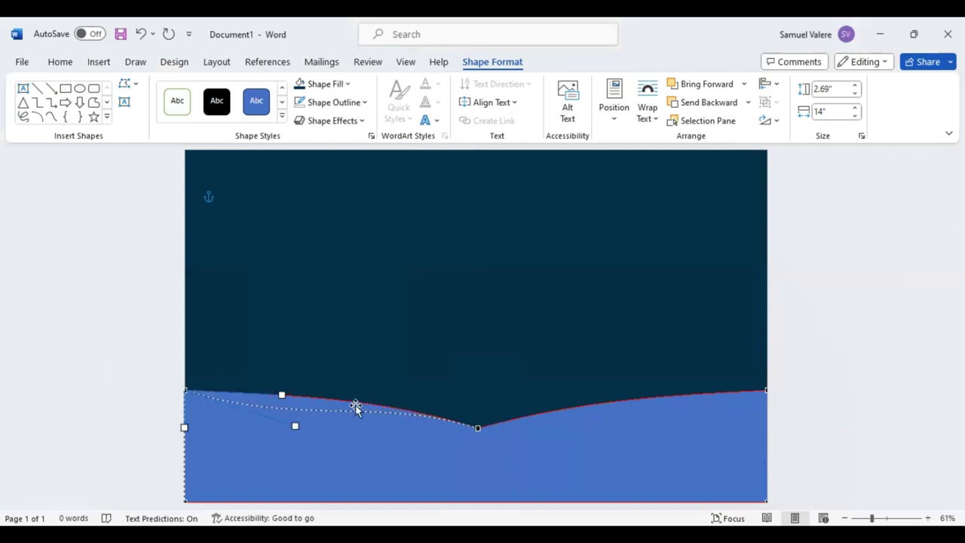
pyautogui.click(765, 390)
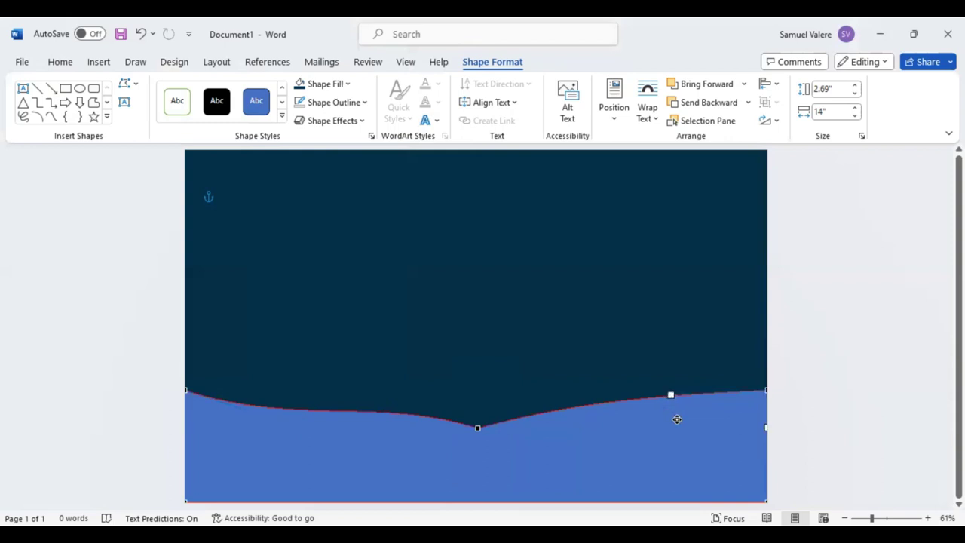
pyautogui.moveTo(671, 394)
pyautogui.mouseDown()
pyautogui.moveTo(677, 429)
pyautogui.moveTo(668, 428)
pyautogui.mouseUp()
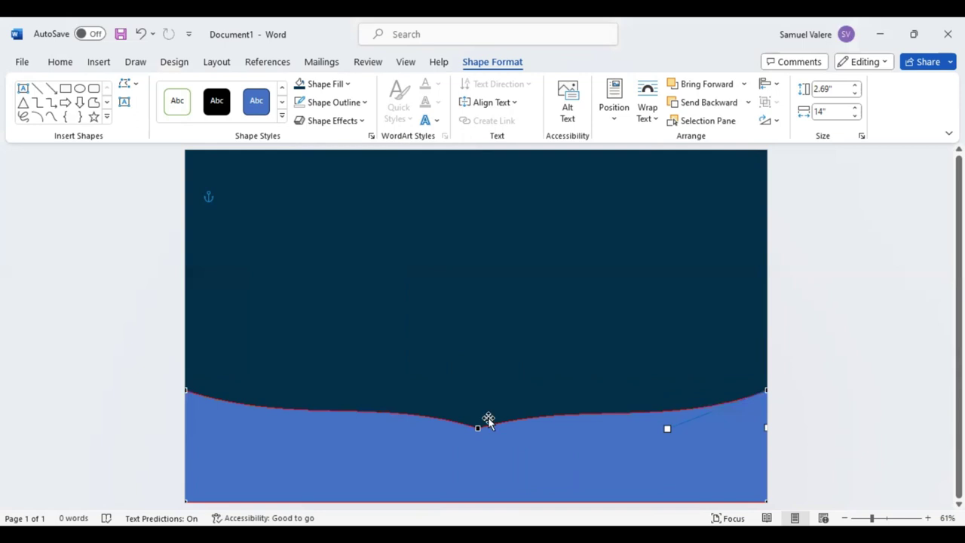
pyautogui.click(478, 428)
pyautogui.moveTo(475, 439); pyautogui.dragTo(475, 454)
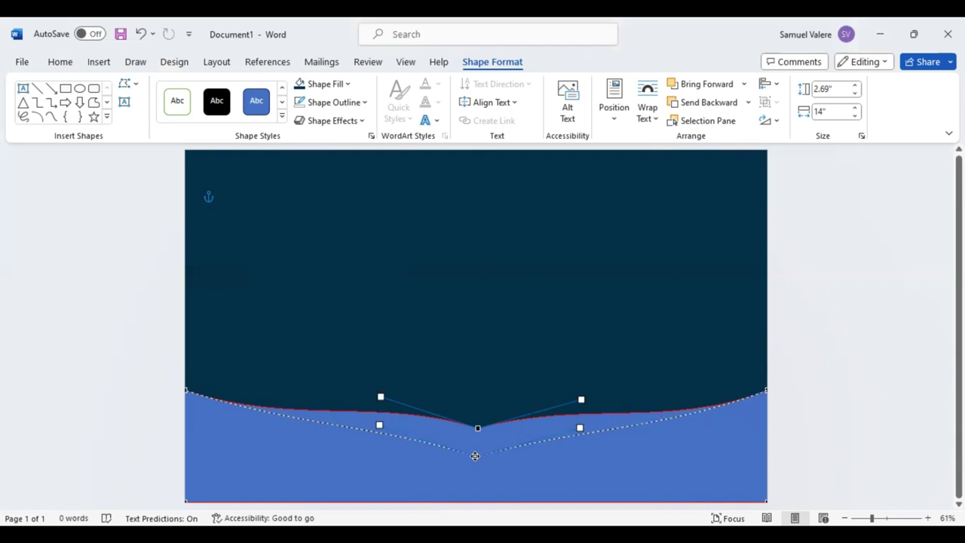
pyautogui.moveTo(475, 453); pyautogui.dragTo(476, 455)
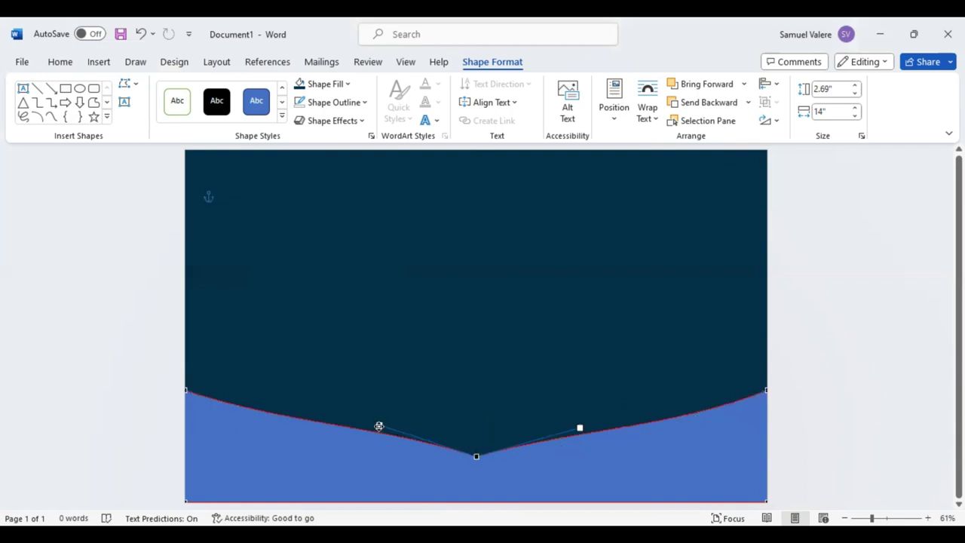
# - Smooth the curves on both sides of the dip, then centre the wave band on the page
pyautogui.moveTo(382, 426); pyautogui.dragTo(383, 411)
pyautogui.moveTo(581, 429); pyautogui.dragTo(579, 417)
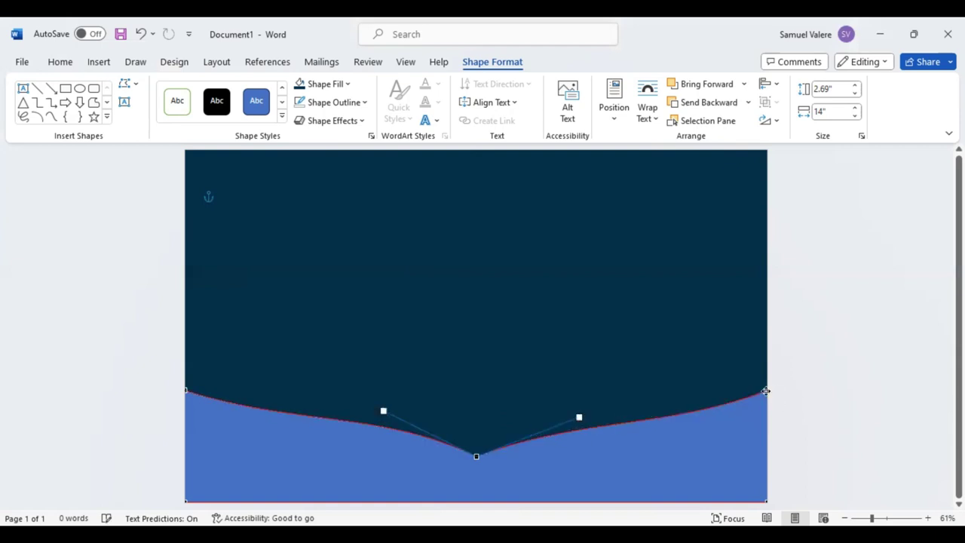
pyautogui.click(668, 426)
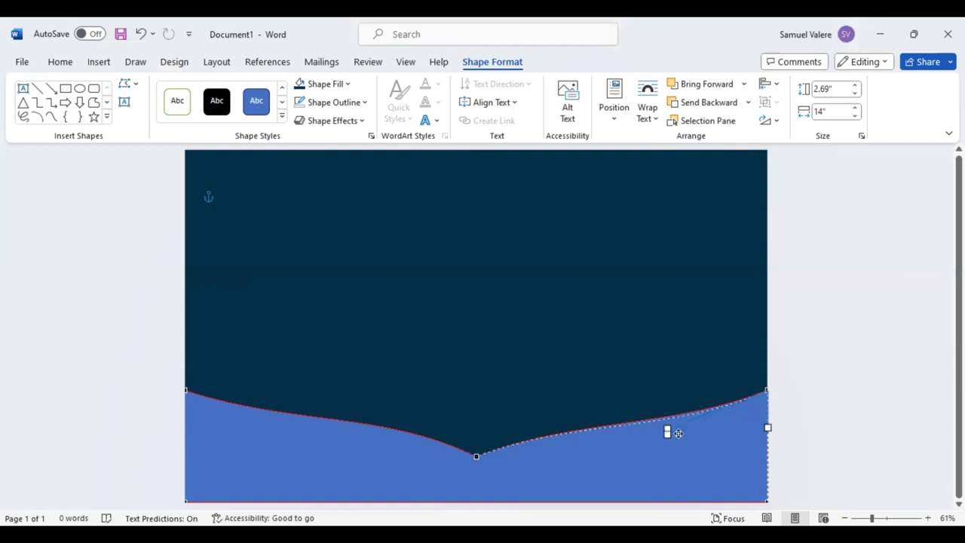
pyautogui.moveTo(679, 435); pyautogui.dragTo(679, 440)
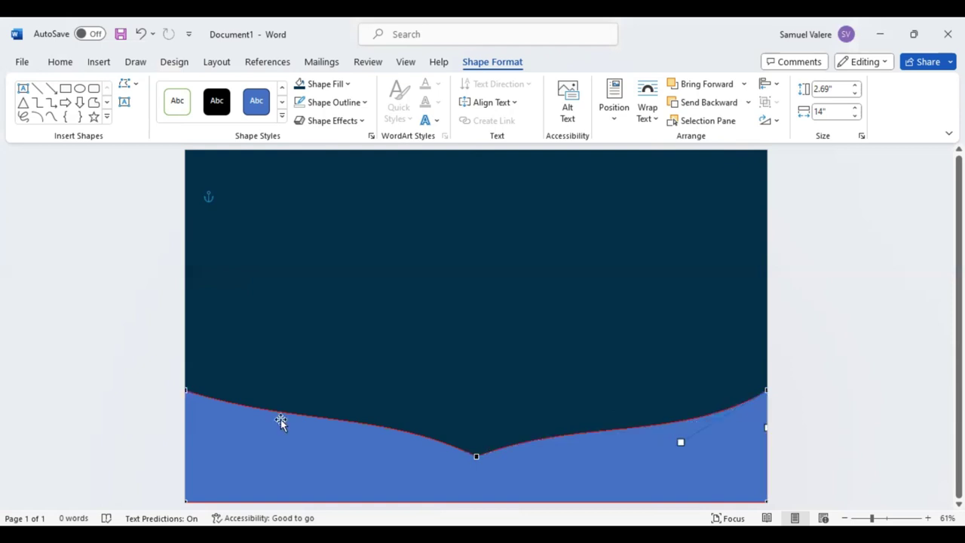
pyautogui.moveTo(280, 419)
pyautogui.mouseDown()
pyautogui.moveTo(293, 427)
pyautogui.moveTo(275, 436)
pyautogui.mouseUp()
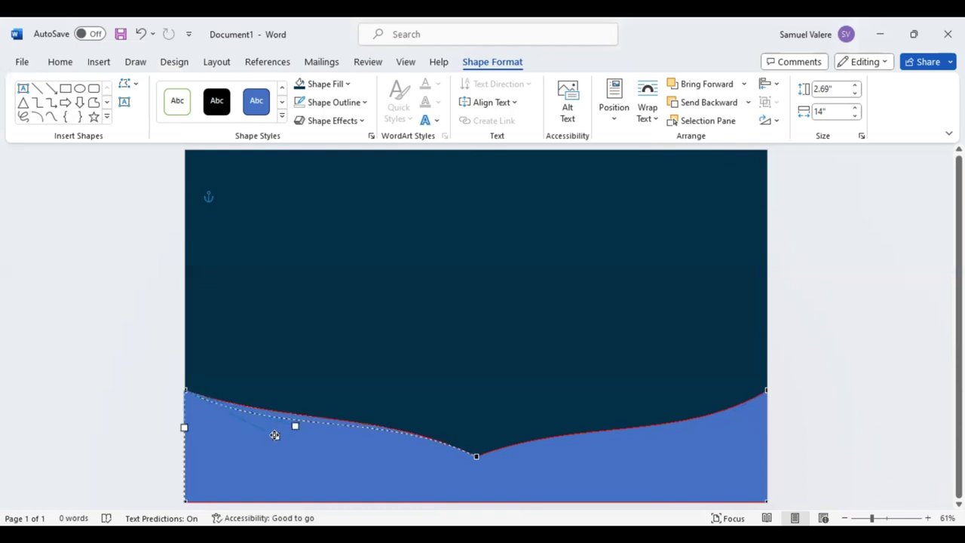
pyautogui.moveTo(275, 436)
pyautogui.mouseDown()
pyautogui.moveTo(261, 440)
pyautogui.moveTo(291, 419)
pyautogui.mouseUp()
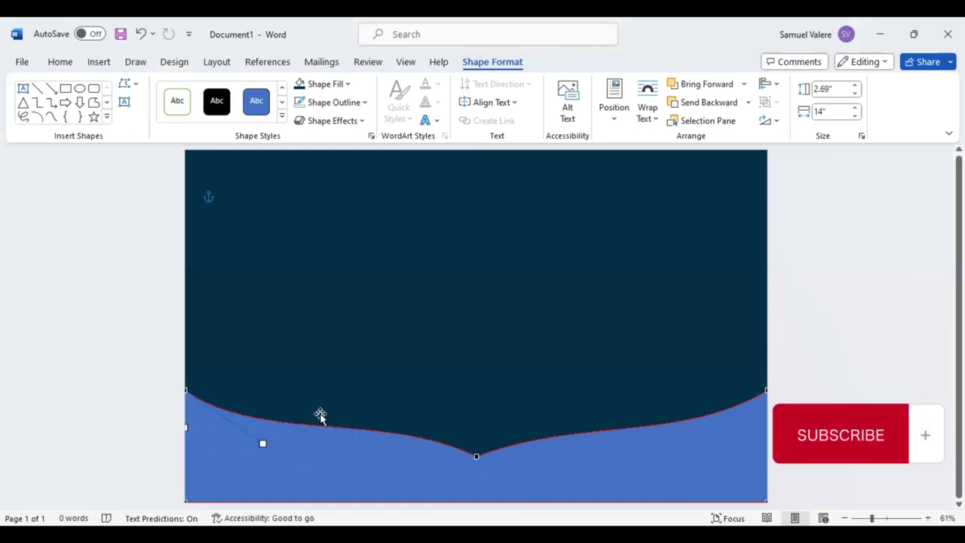
pyautogui.click(483, 464)
pyautogui.moveTo(482, 464); pyautogui.dragTo(476, 465)
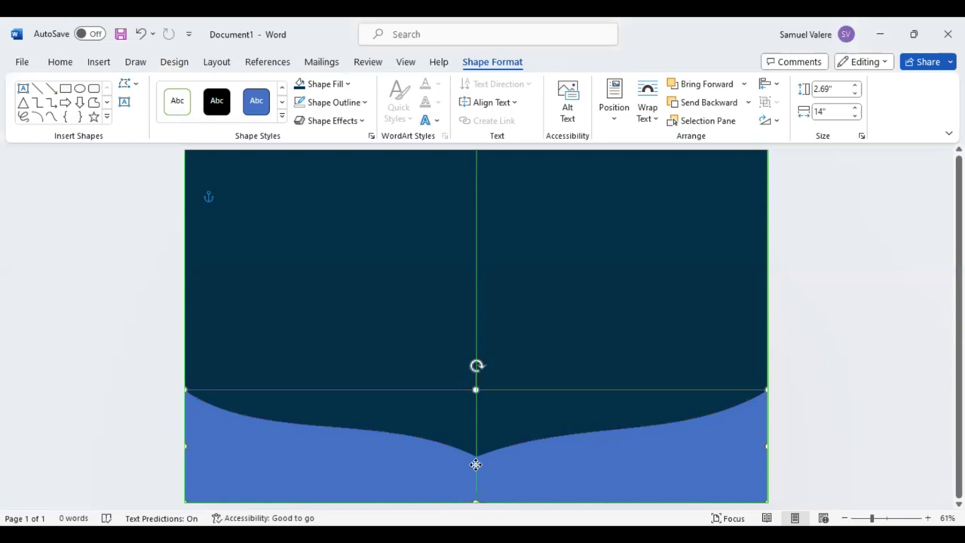
pyautogui.moveTo(488, 236); pyautogui.dragTo(487, 236)
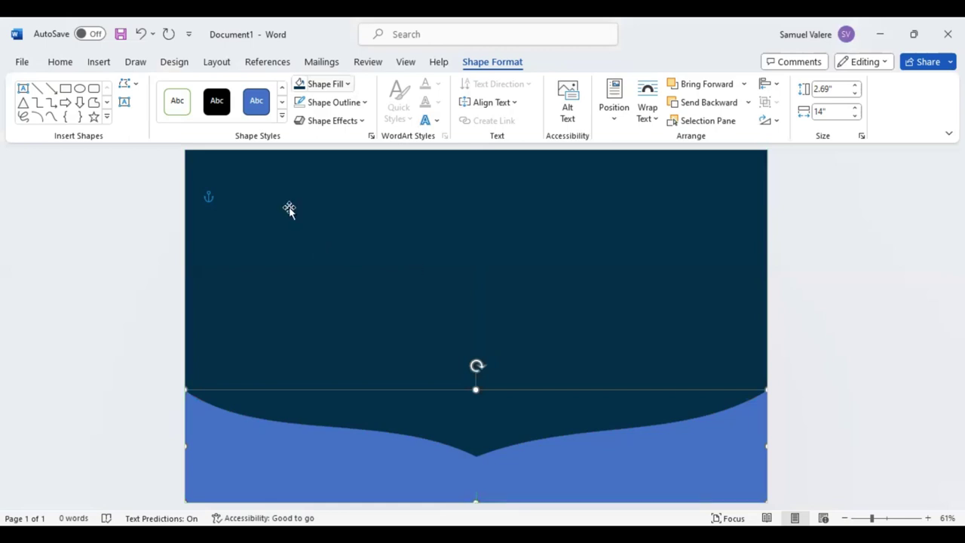
# - Draw a large 3.71" by 6" oval at the top centre, partly off the page edge
pyautogui.click(107, 120)
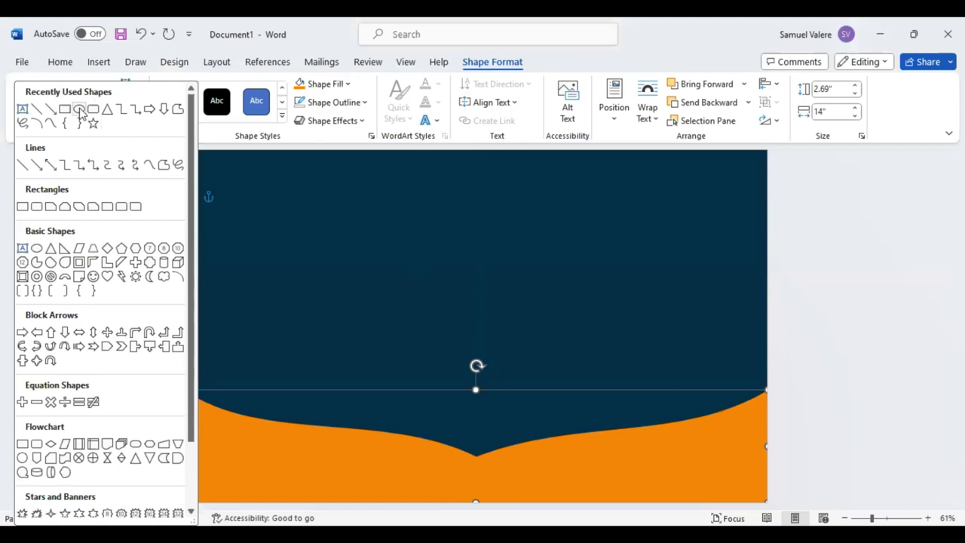
pyautogui.click(81, 112)
pyautogui.moveTo(305, 161)
pyautogui.mouseDown()
pyautogui.moveTo(588, 315)
pyautogui.moveTo(554, 317)
pyautogui.mouseUp()
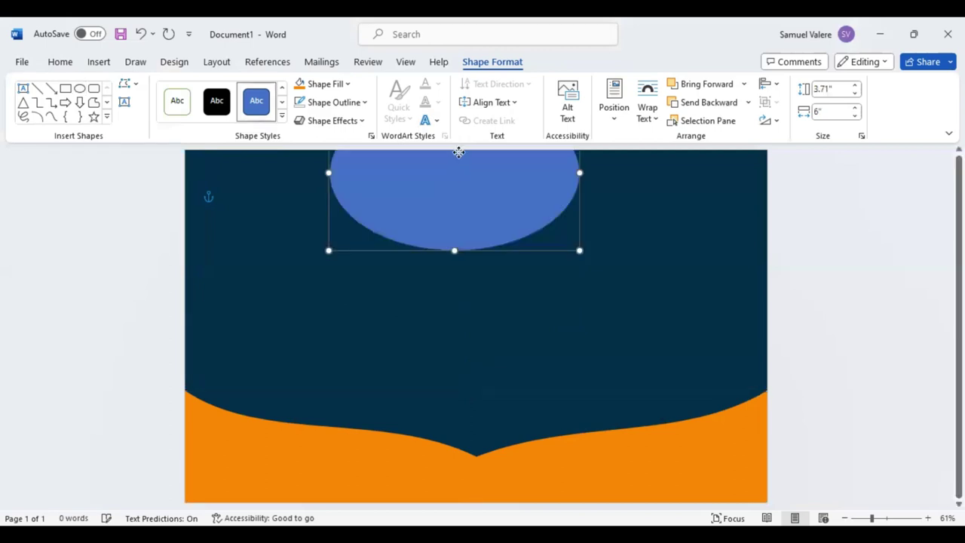
pyautogui.moveTo(459, 154); pyautogui.dragTo(455, 155)
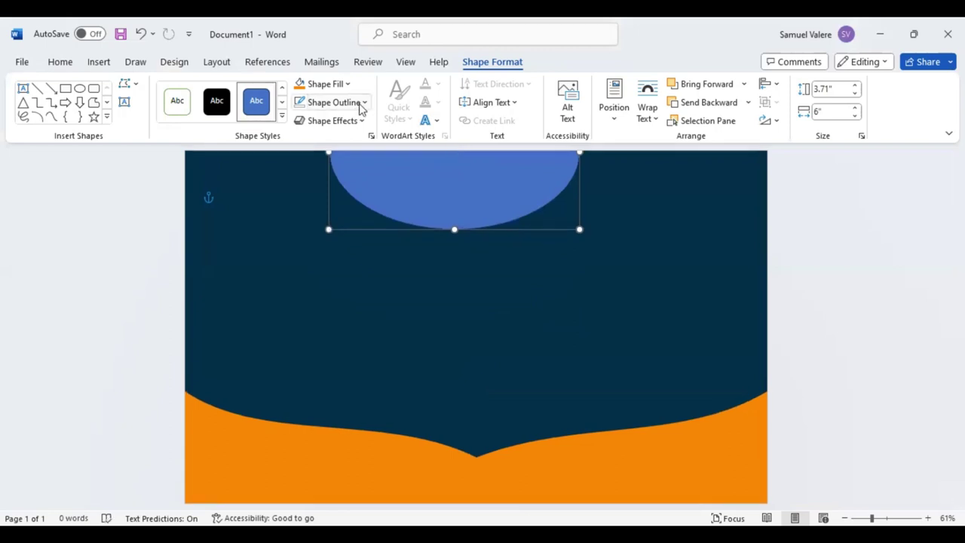
# - Fill the oval orange, then add a 3.32" by 5.61" shadowed orange copy on top
pyautogui.click(299, 85)
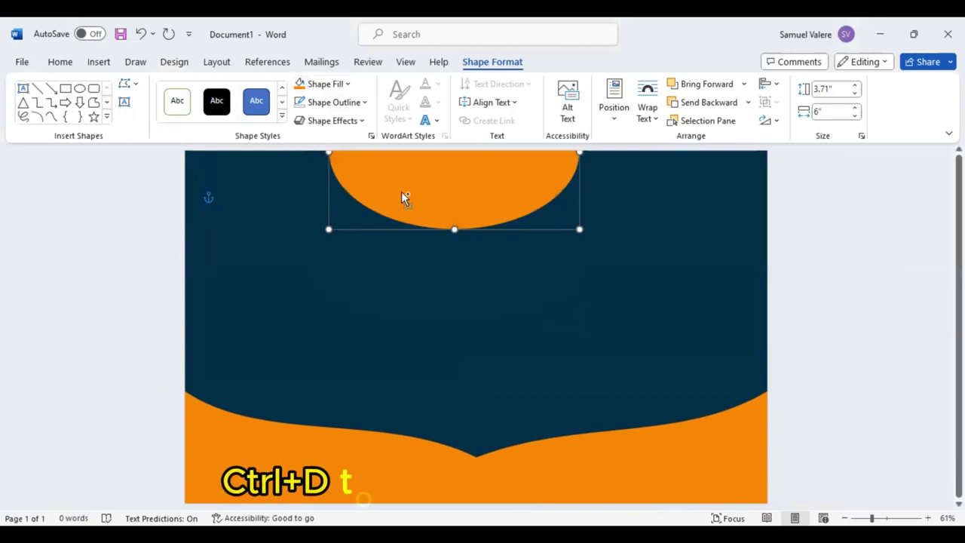
pyautogui.hotkey('ctrl', 'd')
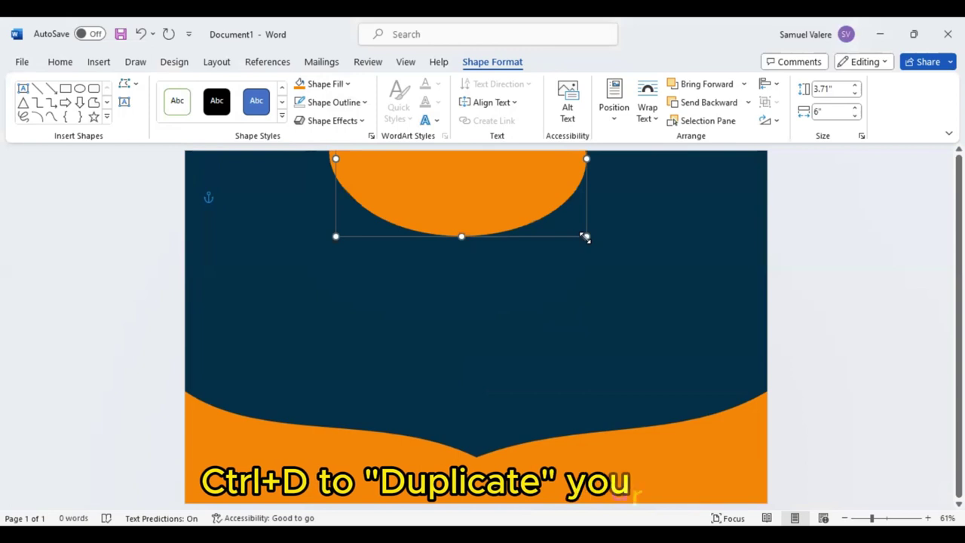
pyautogui.moveTo(573, 224); pyautogui.dragTo(568, 218)
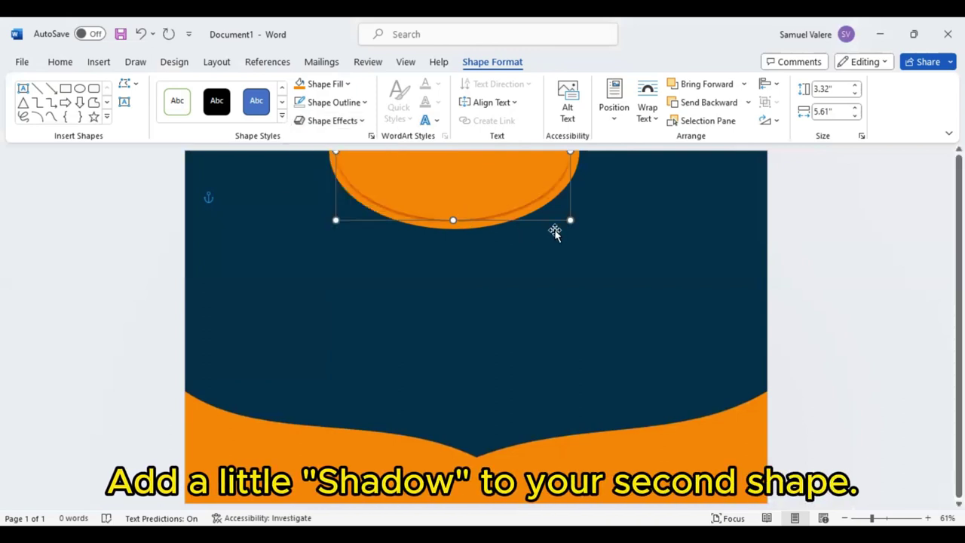
pyautogui.click(517, 275)
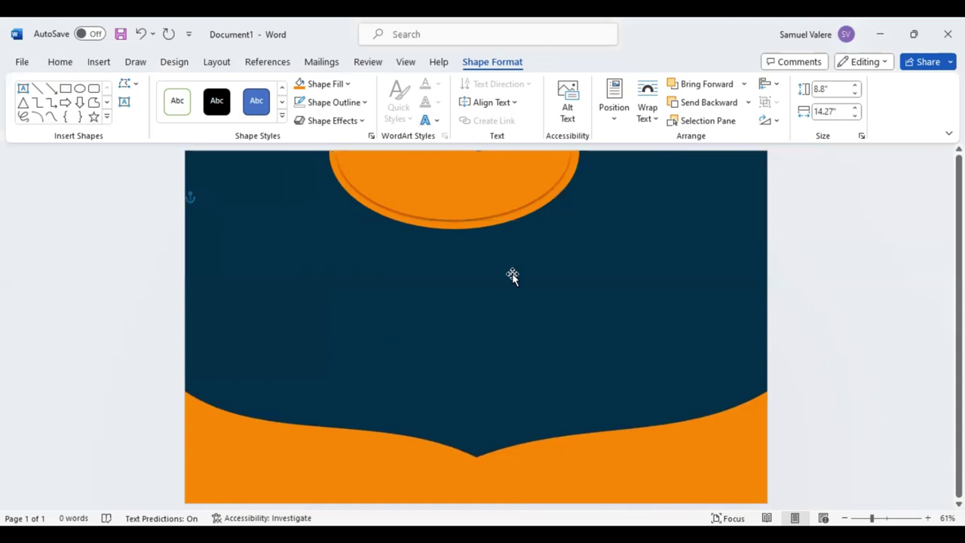
# - Place a text box below the ovals and shorten both orange ovals slightly
pyautogui.click(123, 101)
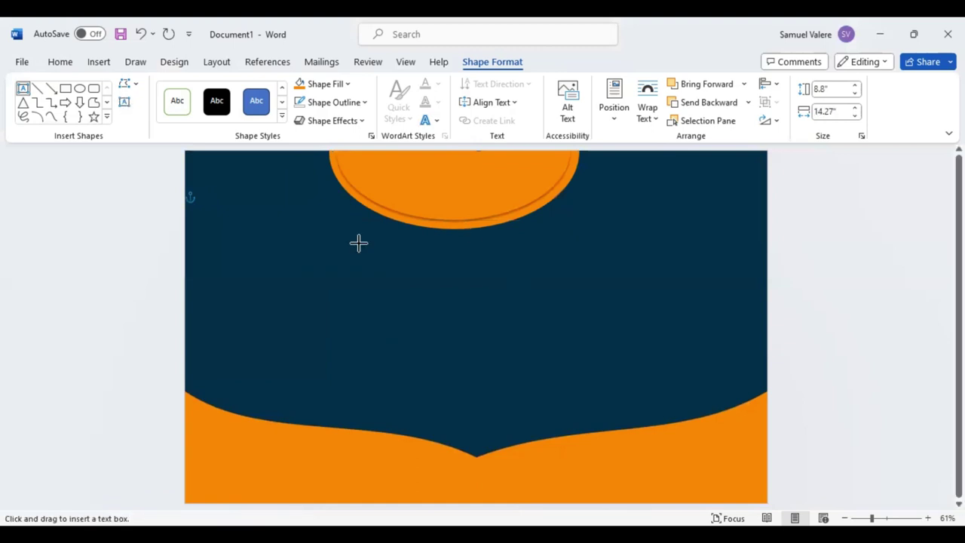
pyautogui.click(359, 242)
pyautogui.moveTo(448, 218); pyautogui.dragTo(450, 207)
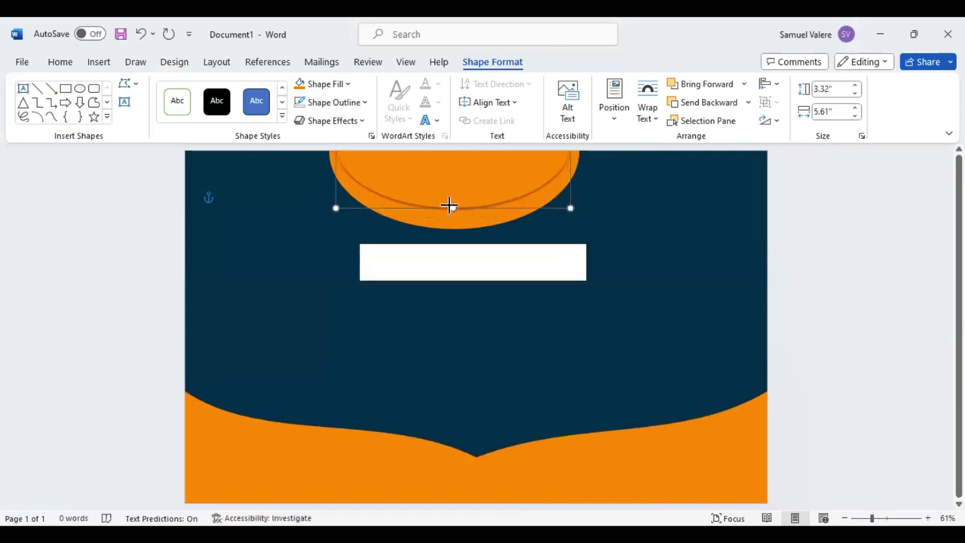
pyautogui.moveTo(448, 205); pyautogui.dragTo(451, 205)
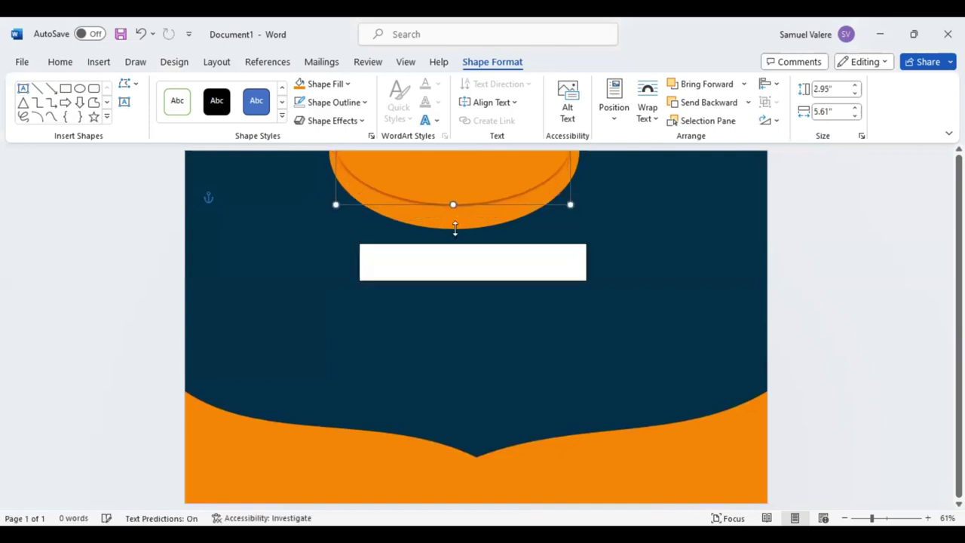
pyautogui.hotkey('ctrl', 'z')
pyautogui.moveTo(454, 216); pyautogui.dragTo(454, 217)
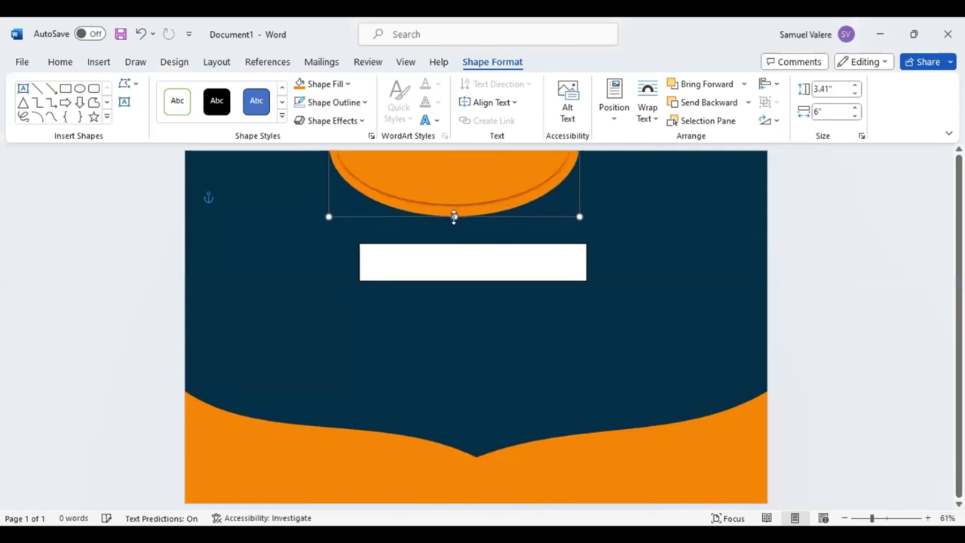
# - Type 'Certificate' in the text box and remove its fill so it blends into the navy
pyautogui.click(464, 267)
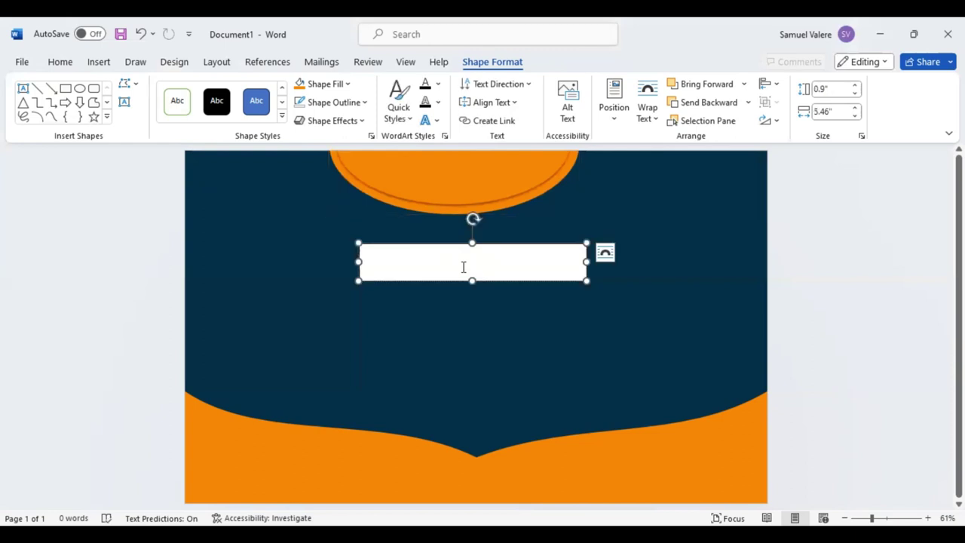
pyautogui.write('Cert')
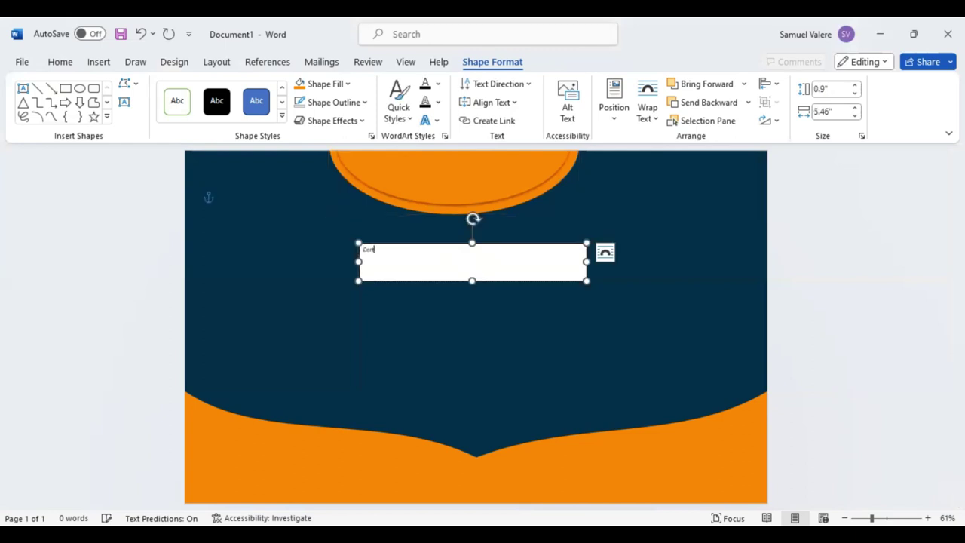
pyautogui.write('ificate')
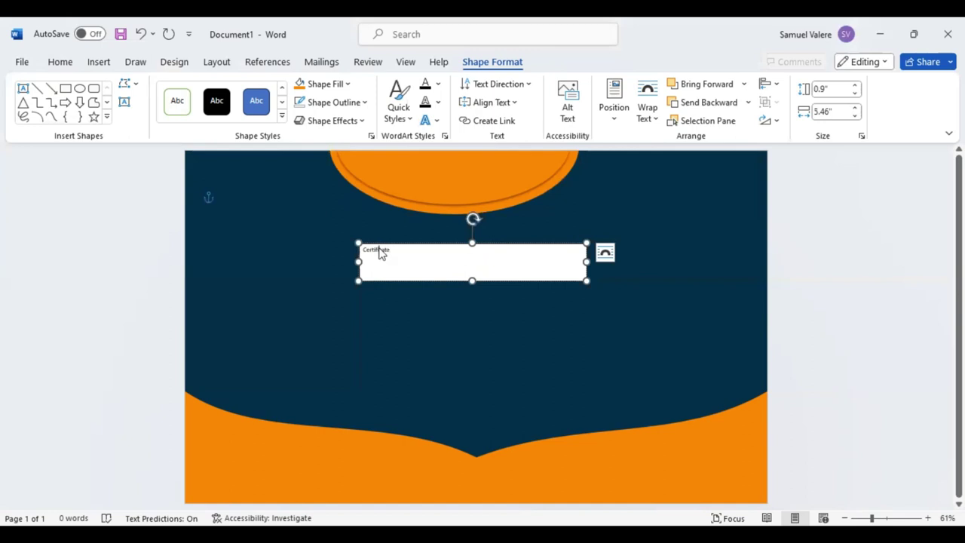
pyautogui.doubleClick(379, 252)
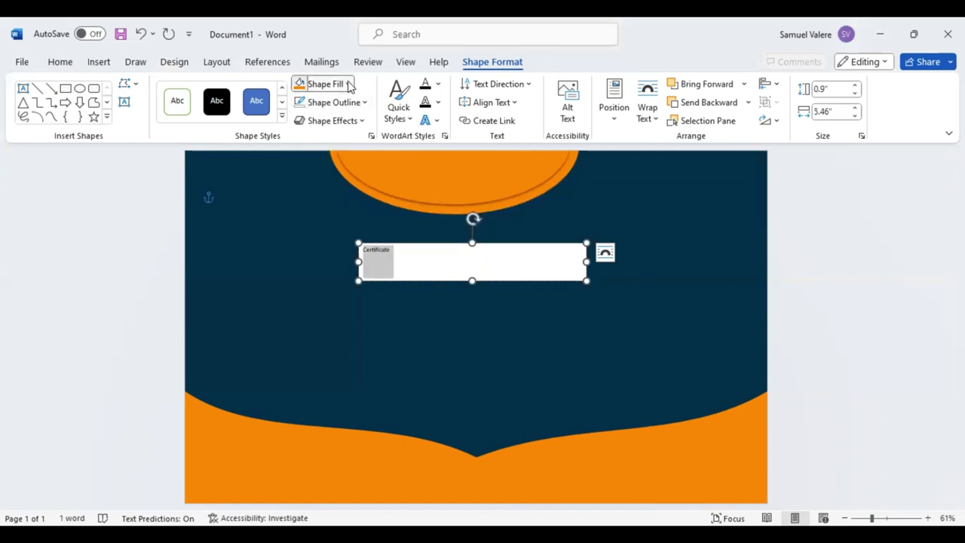
pyautogui.click(349, 86)
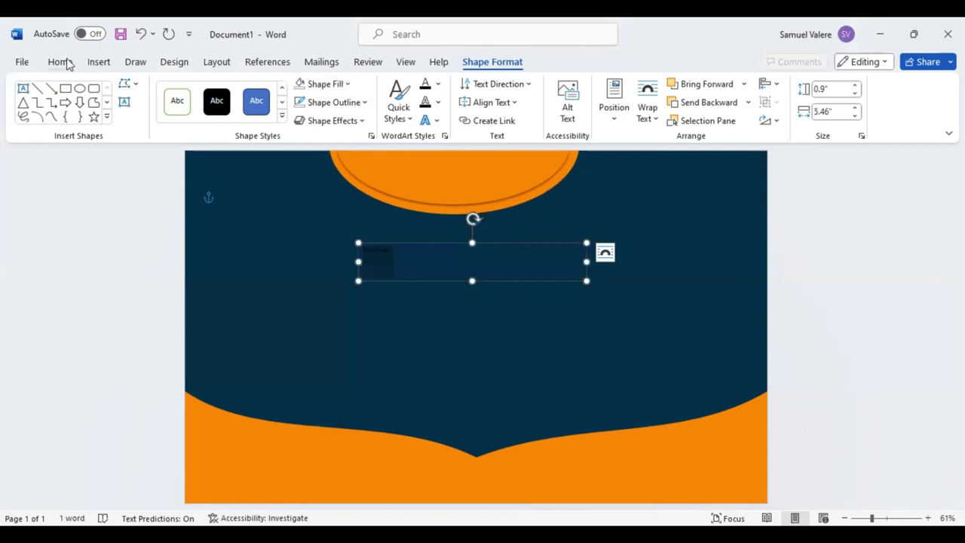
# - Centre the title text and enlarge it to 80 pt
pyautogui.click(60, 62)
pyautogui.click(321, 111)
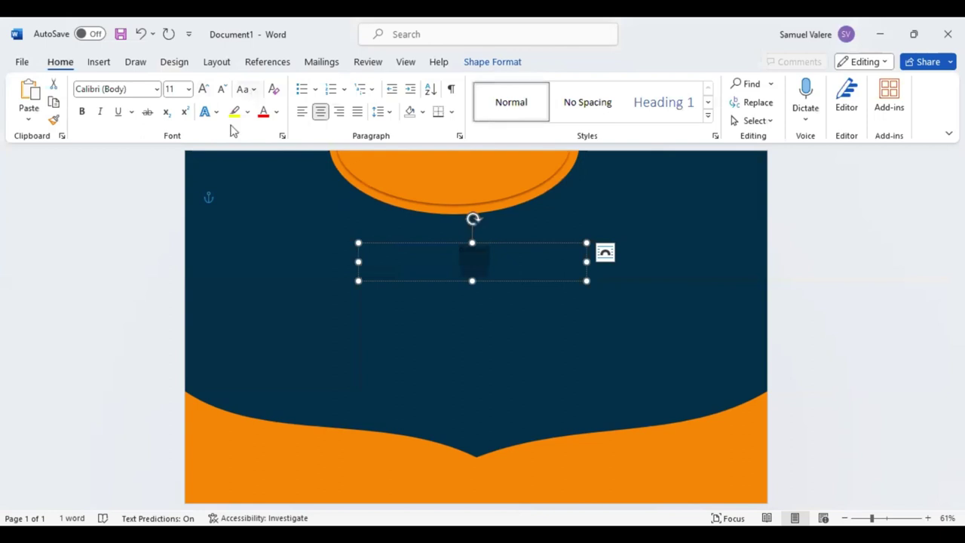
pyautogui.click(204, 90)
pyautogui.click(204, 91)
pyautogui.click(204, 90)
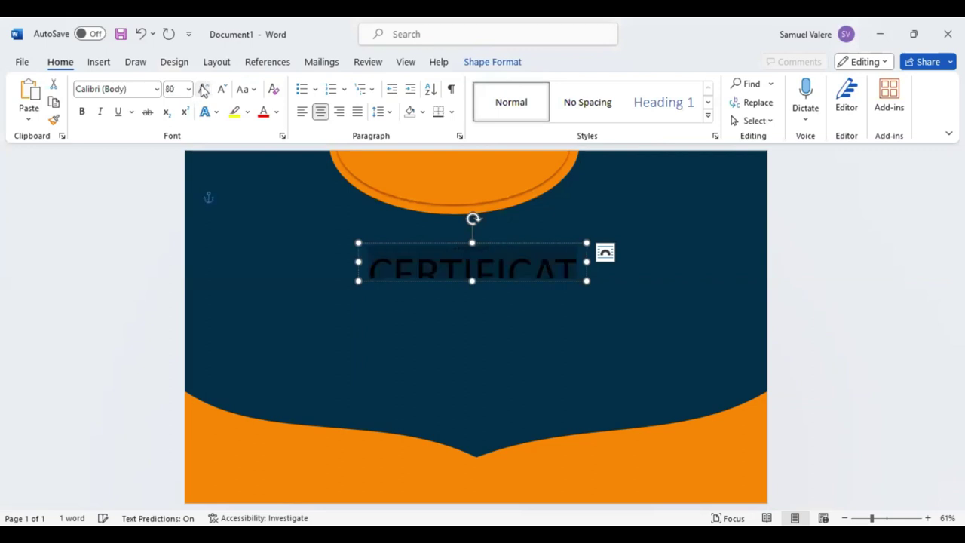
pyautogui.click(203, 90)
# - Expand the title's character spacing by 5 pt
pyautogui.click(281, 136)
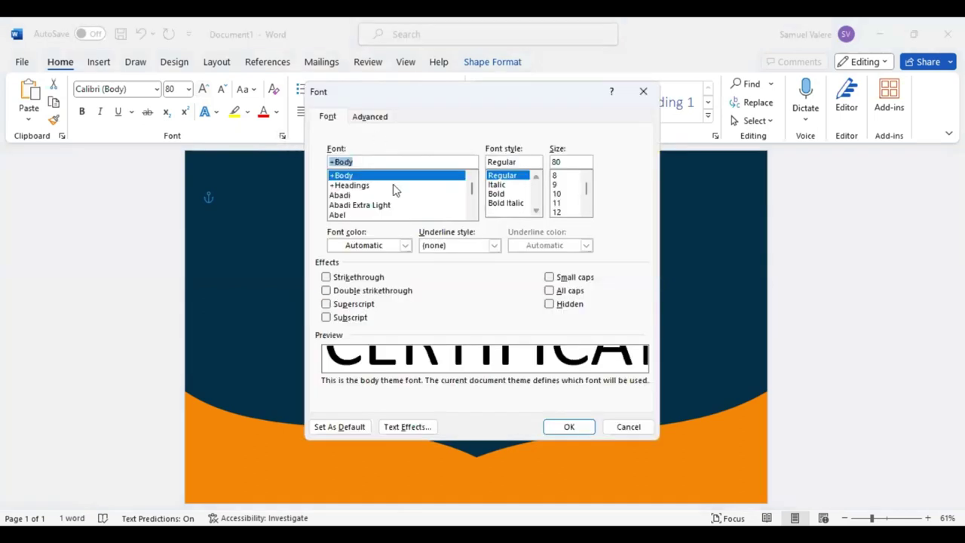
pyautogui.hotkey('ctrl', 'Tab')
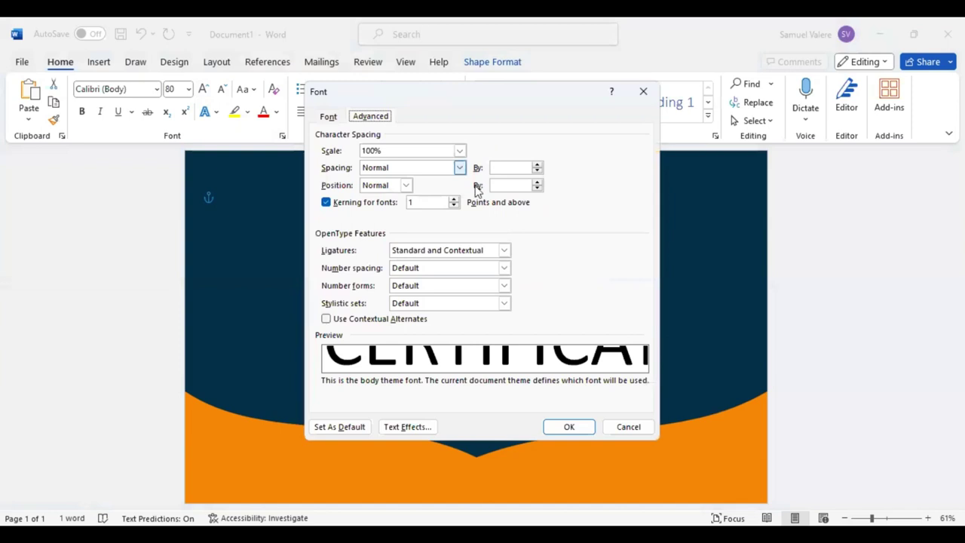
pyautogui.click(496, 167)
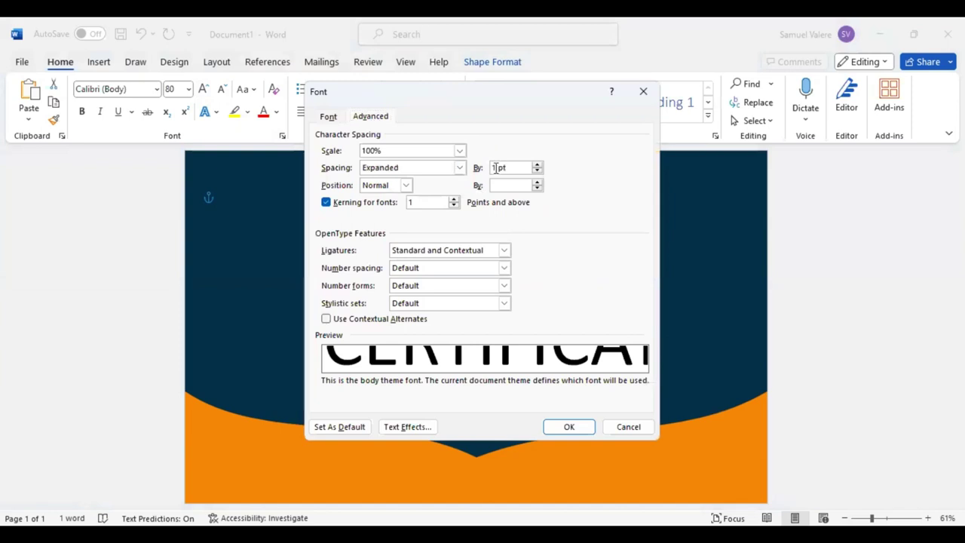
pyautogui.write('5')
pyautogui.press('Return')
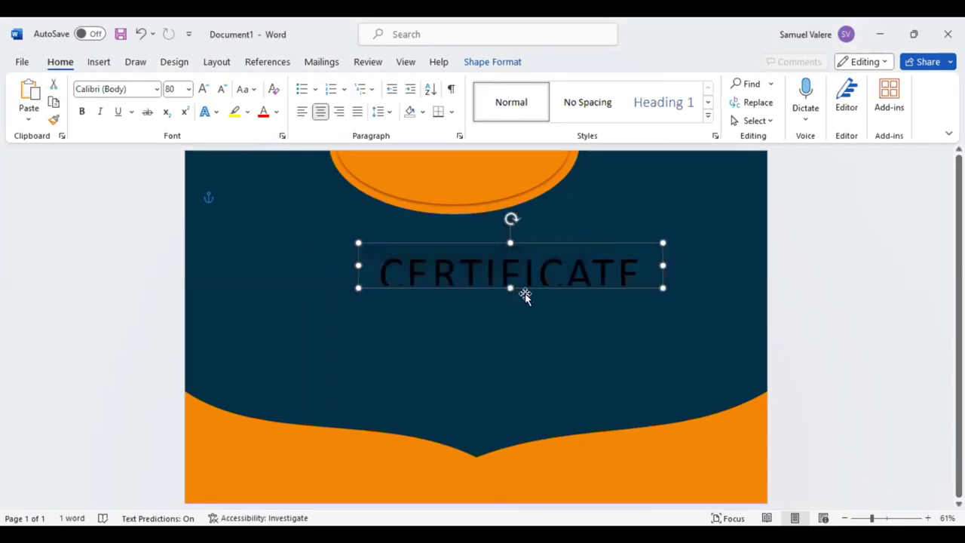
# - Centre the title box and orange ovals horizontally on the page and colour the title orange
pyautogui.moveTo(525, 288); pyautogui.dragTo(442, 236)
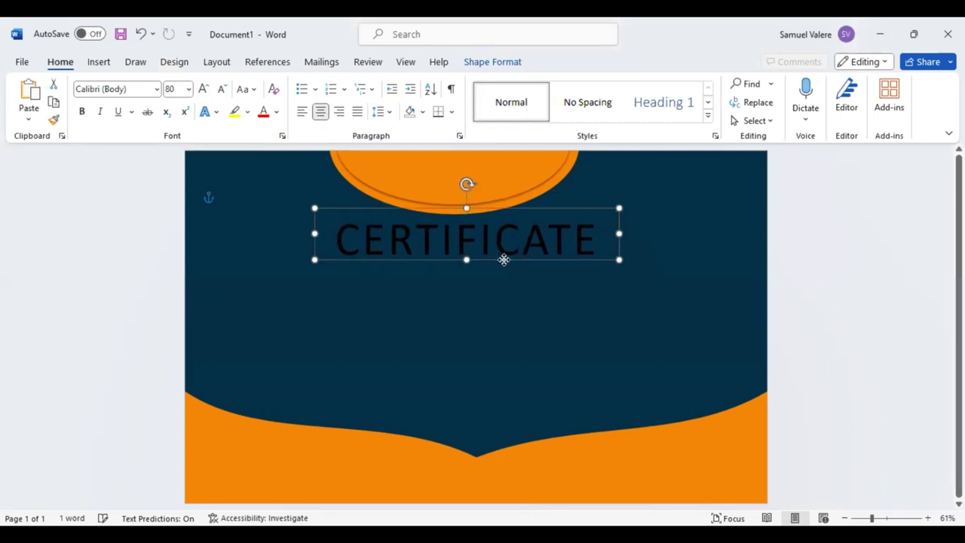
pyautogui.moveTo(504, 259); pyautogui.dragTo(505, 259)
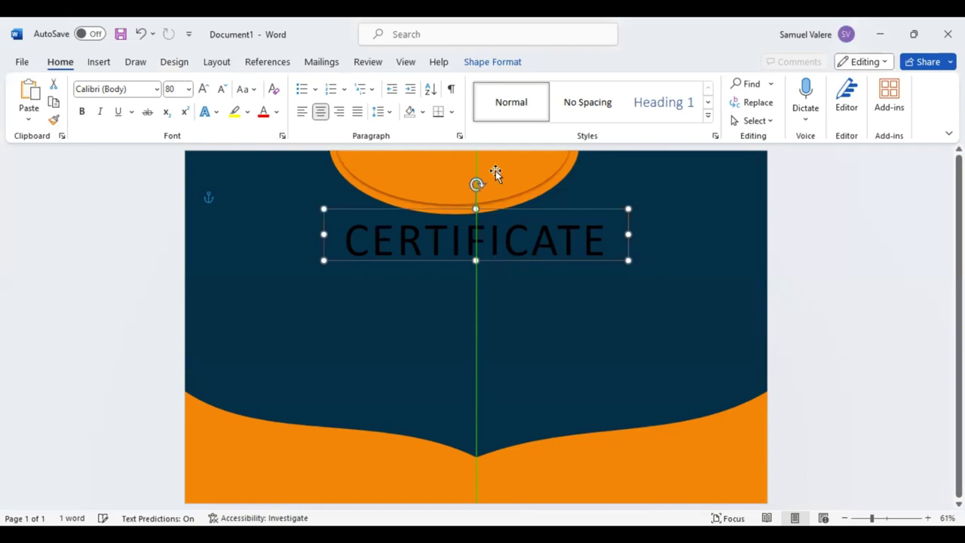
pyautogui.moveTo(538, 194); pyautogui.dragTo(505, 169)
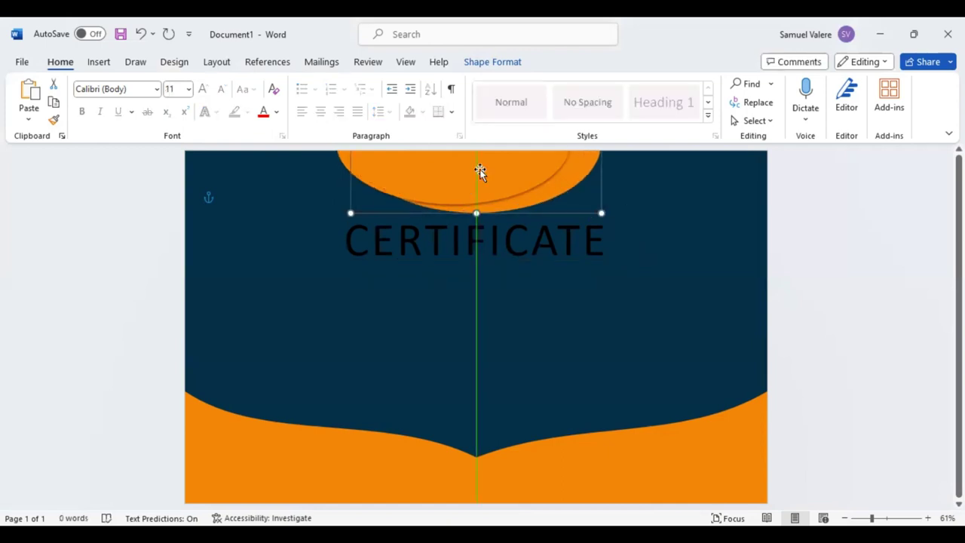
pyautogui.moveTo(506, 169); pyautogui.dragTo(508, 168)
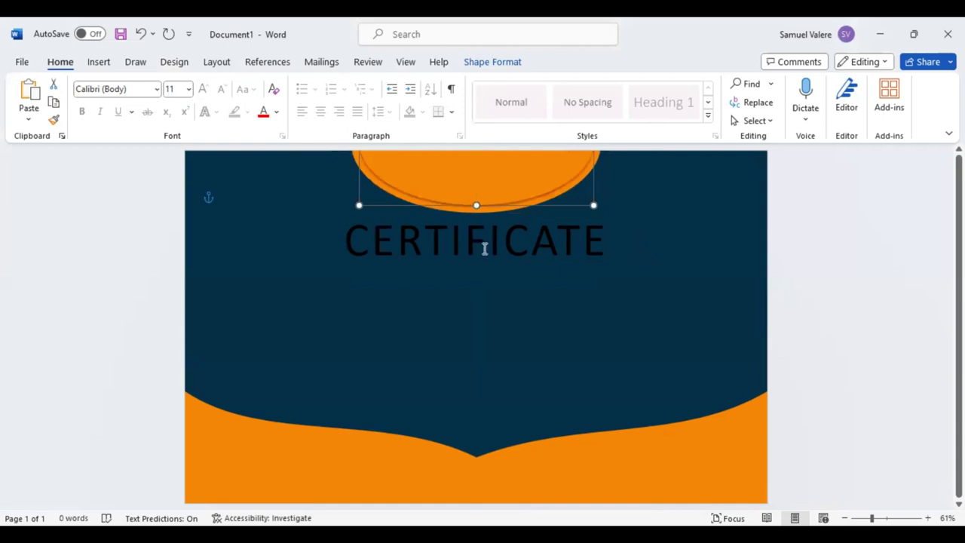
pyautogui.moveTo(483, 260); pyautogui.dragTo(482, 268)
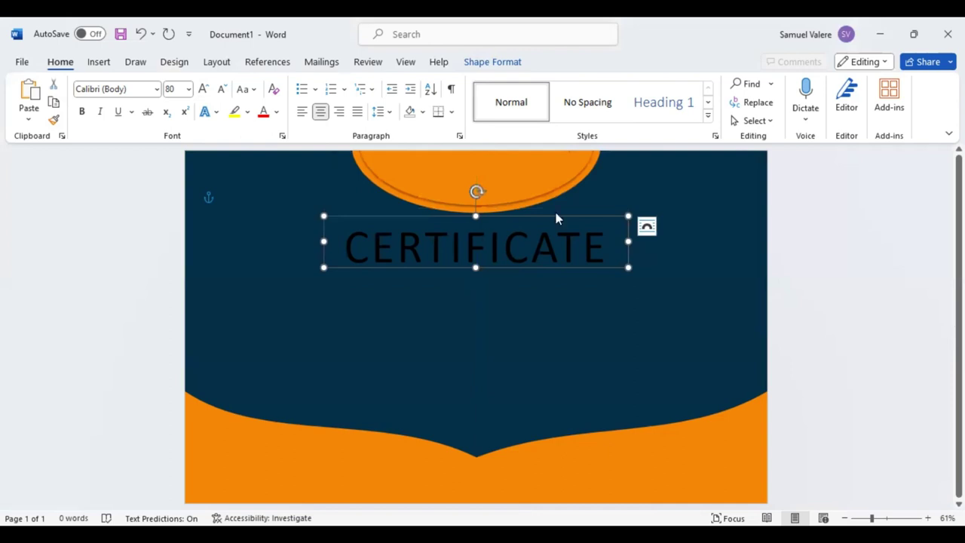
pyautogui.moveTo(592, 218)
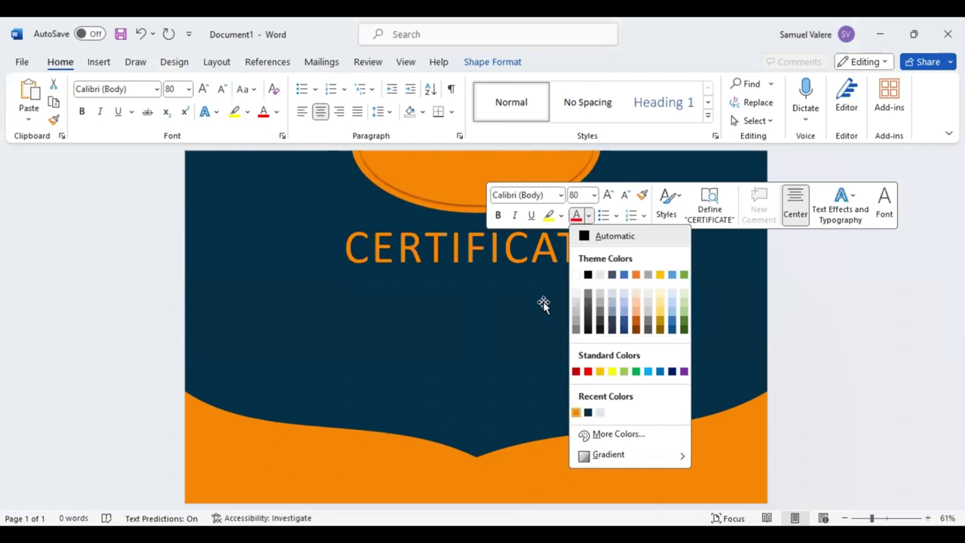
pyautogui.press('Escape')
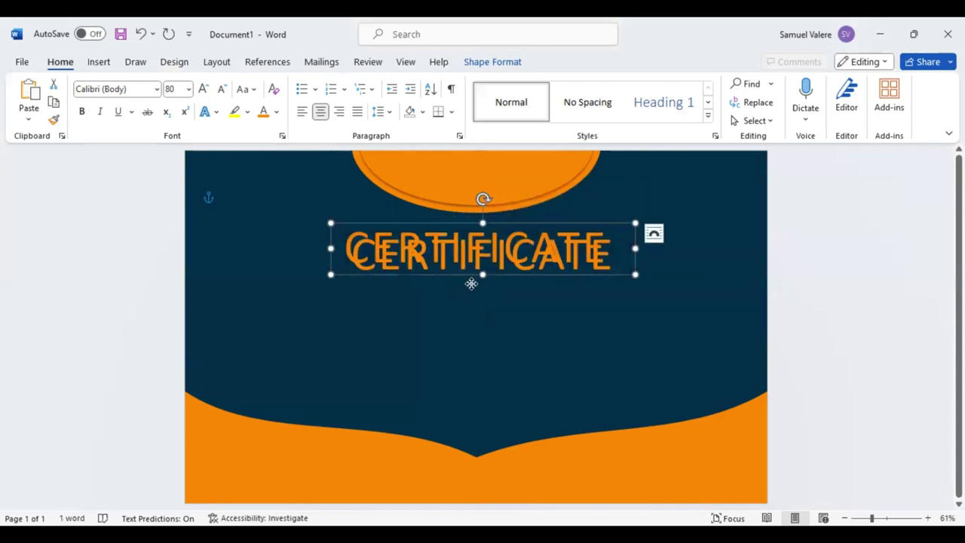
# - Duplicate the title box just below and change its text to 'Of Appreciation'
pyautogui.moveTo(456, 276); pyautogui.dragTo(468, 309)
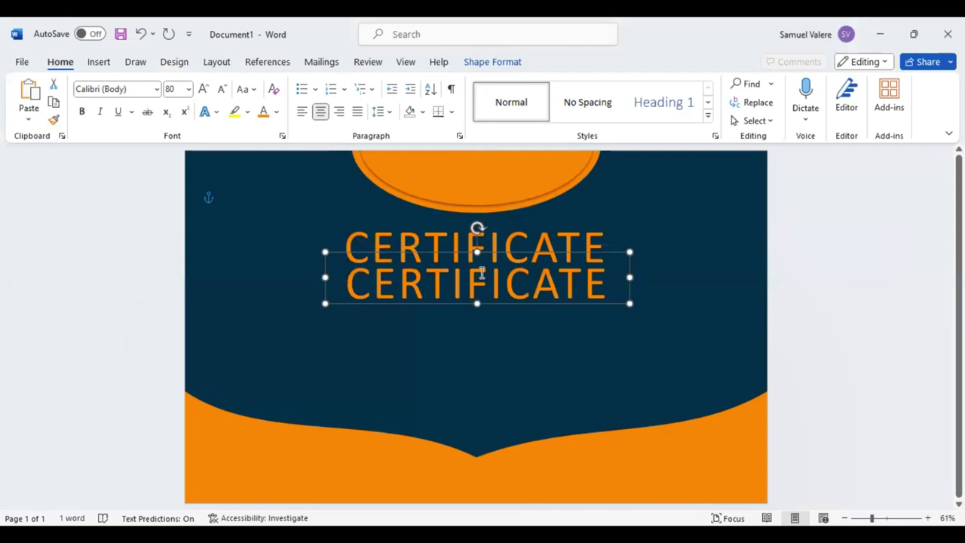
pyautogui.tripleClick(482, 273)
pyautogui.write('Of App')
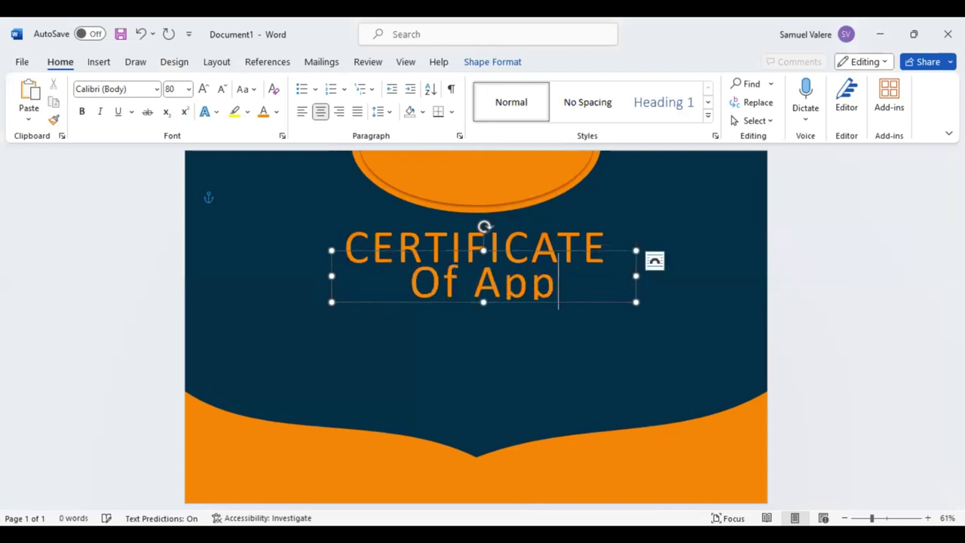
pyautogui.write('rec')
pyautogui.hotkey('ctrl', 'BackSpace')
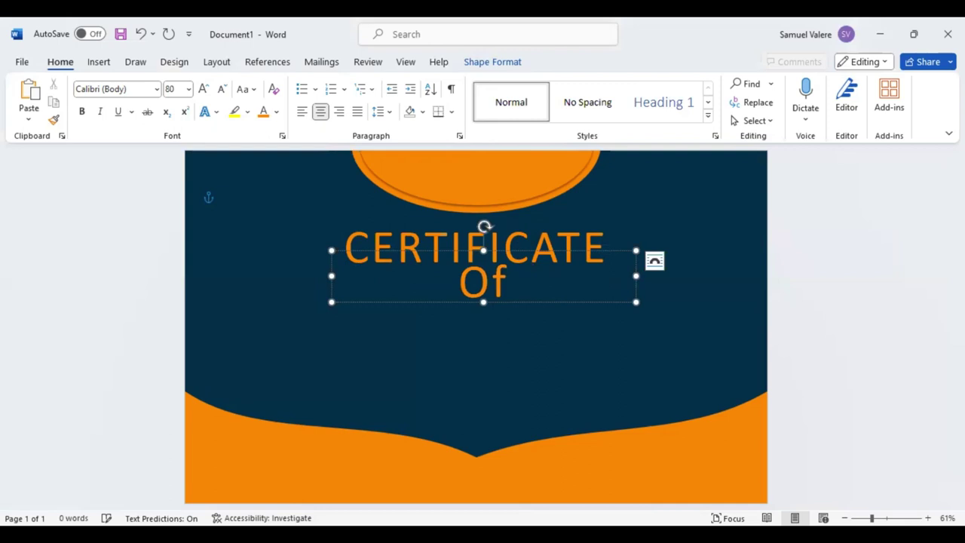
pyautogui.write('Appreciation')
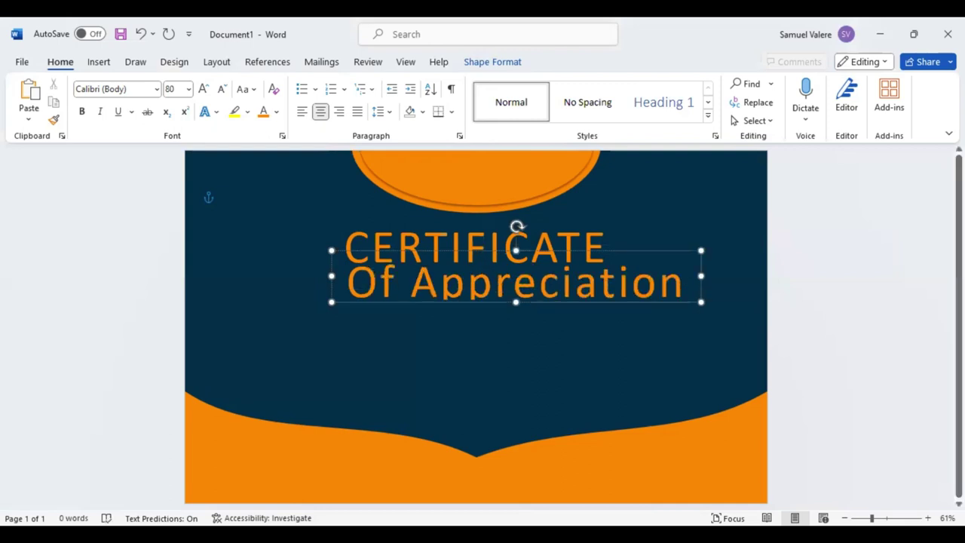
# - Reduce the subtitle's font size and narrow its box to fit the text
pyautogui.click(223, 91)
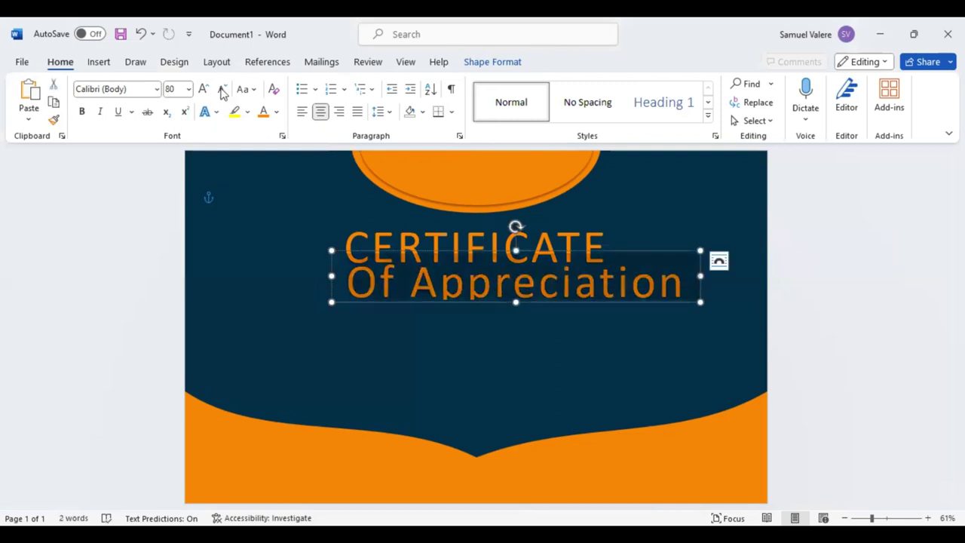
pyautogui.click(223, 91)
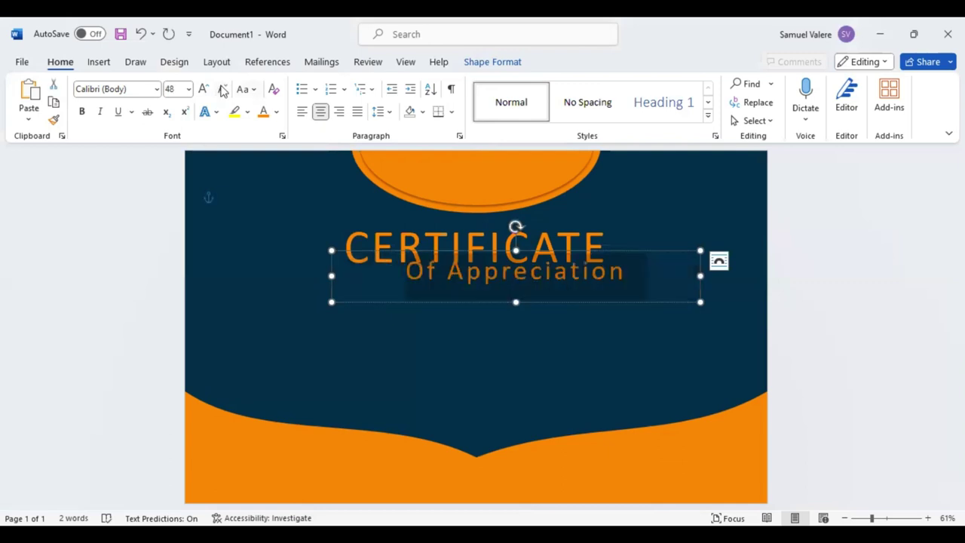
pyautogui.click(223, 90)
pyautogui.click(223, 91)
pyautogui.click(223, 90)
pyautogui.click(222, 91)
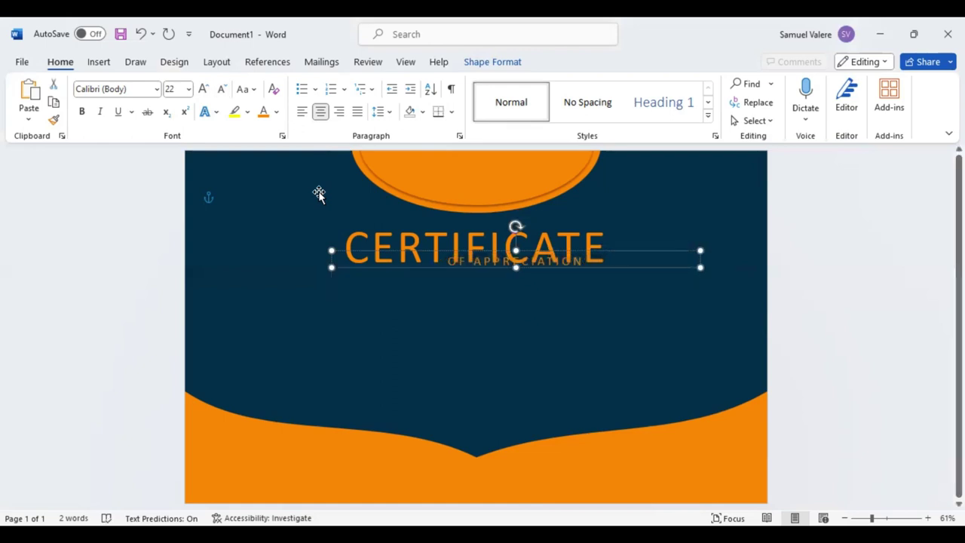
pyautogui.click(331, 259)
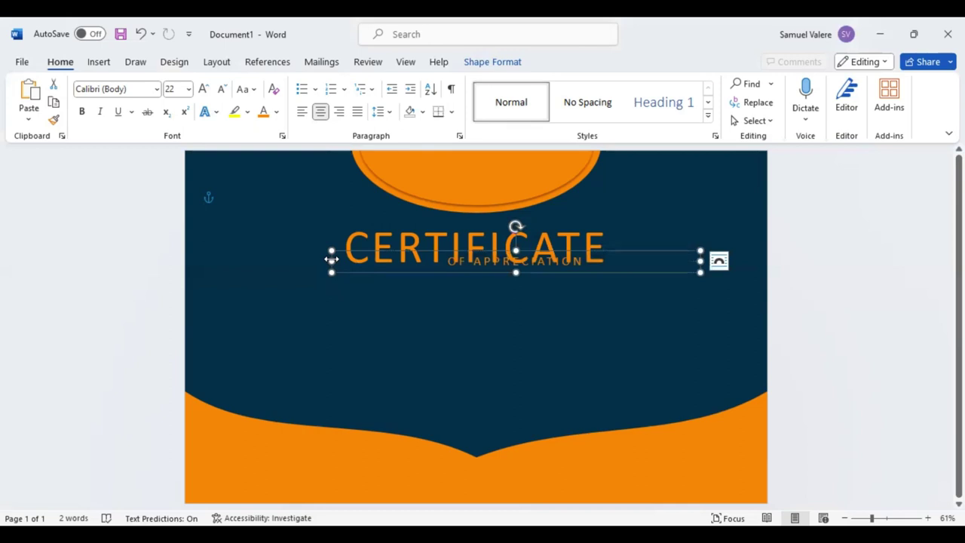
pyautogui.moveTo(332, 259); pyautogui.dragTo(543, 261)
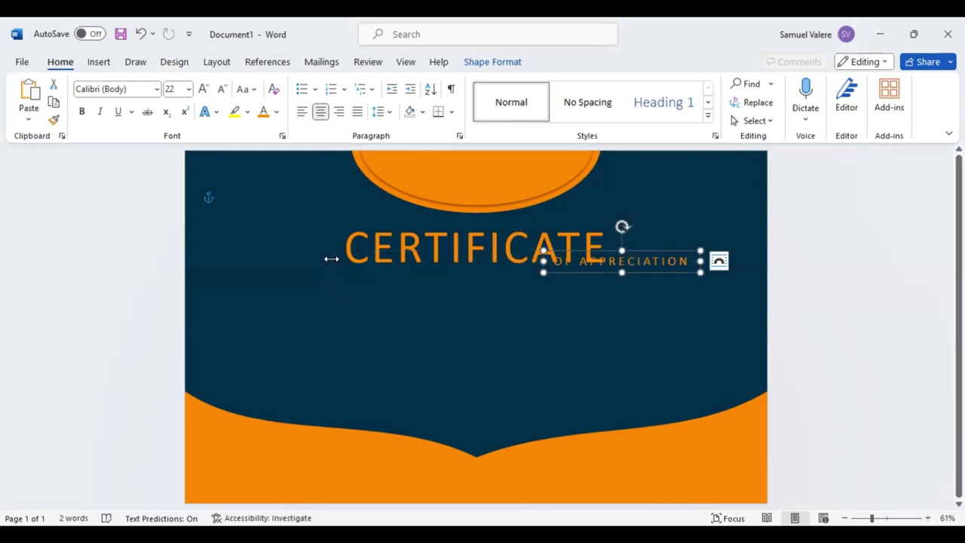
# - Centre the subtitle just beneath CERTIFICATE and recolour it white
pyautogui.moveTo(623, 261); pyautogui.dragTo(476, 278)
pyautogui.press('Up')
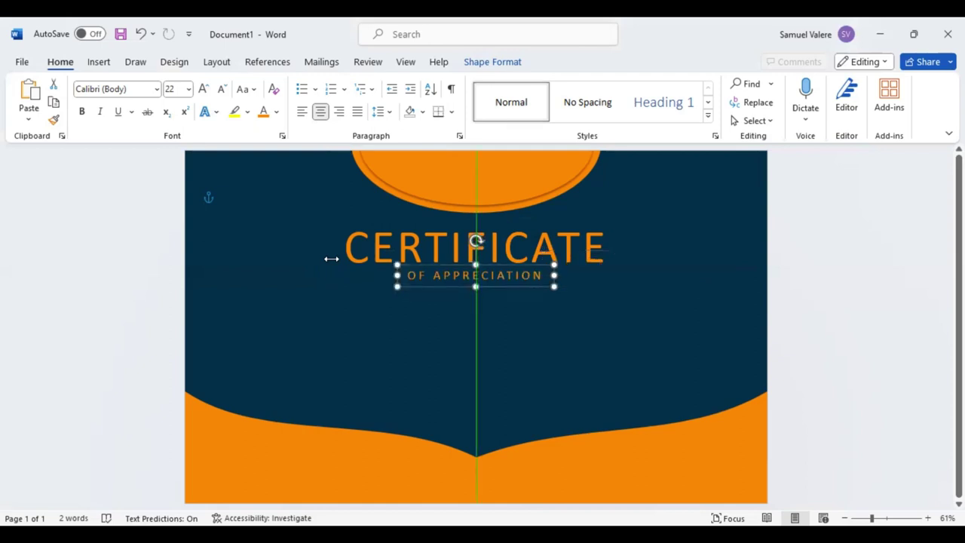
pyautogui.press('Up')
pyautogui.press('Up')
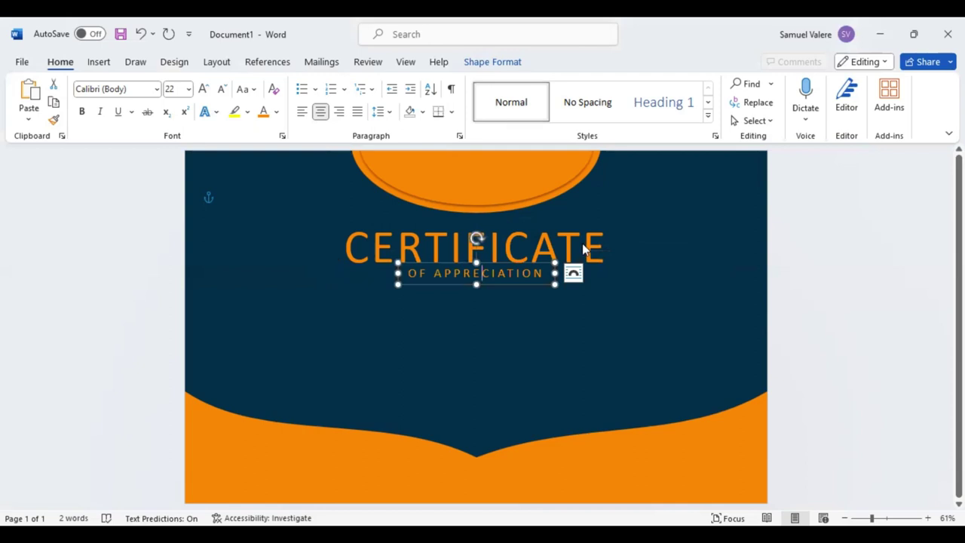
pyautogui.moveTo(584, 249)
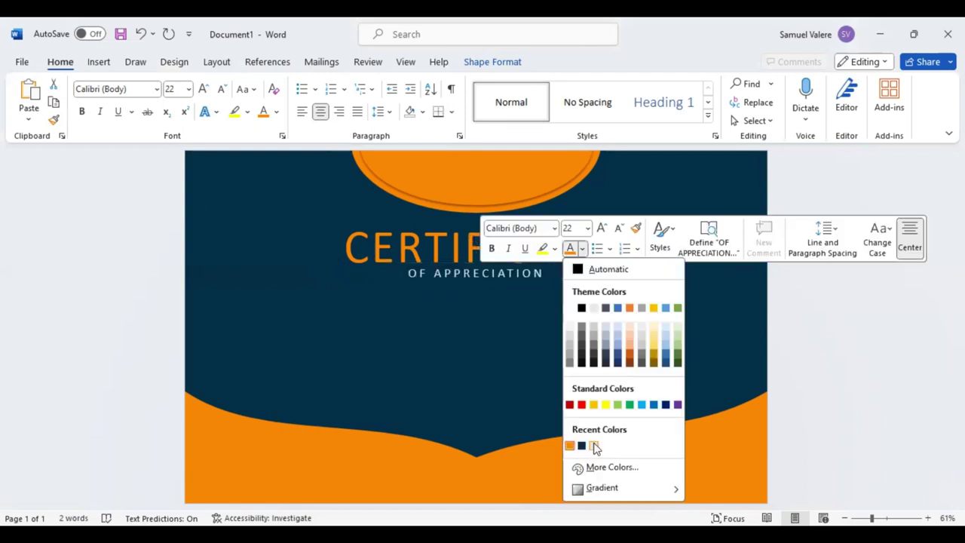
pyautogui.click(595, 448)
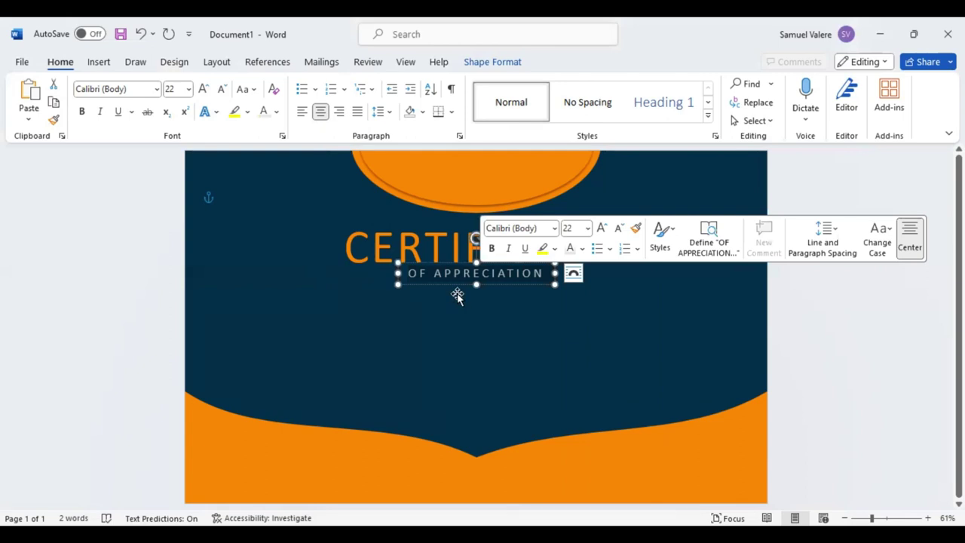
# - Duplicate the subtitle box below it and retype it as 'This Certificate Is Proudly Presented To'
pyautogui.moveTo(458, 295); pyautogui.dragTo(462, 325)
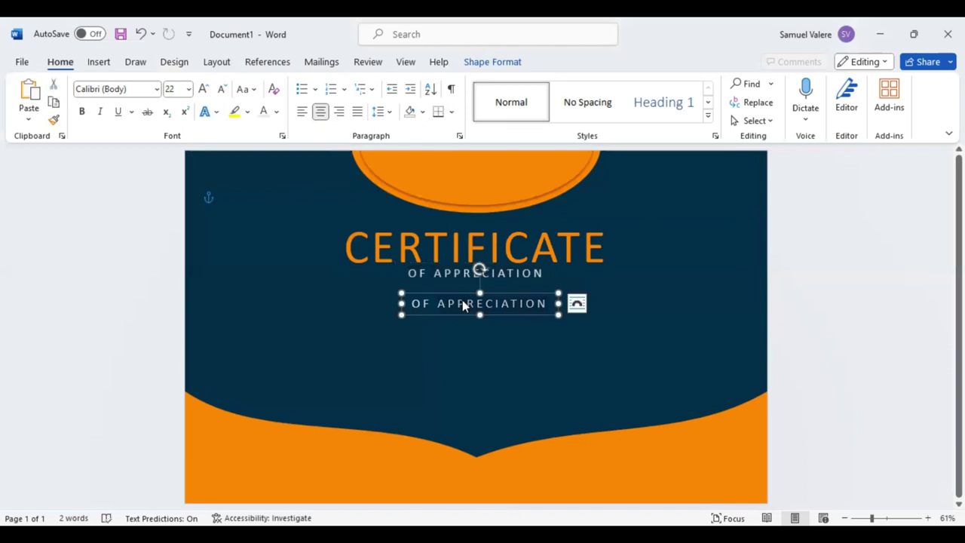
pyautogui.tripleClick(462, 300)
pyautogui.write('This C')
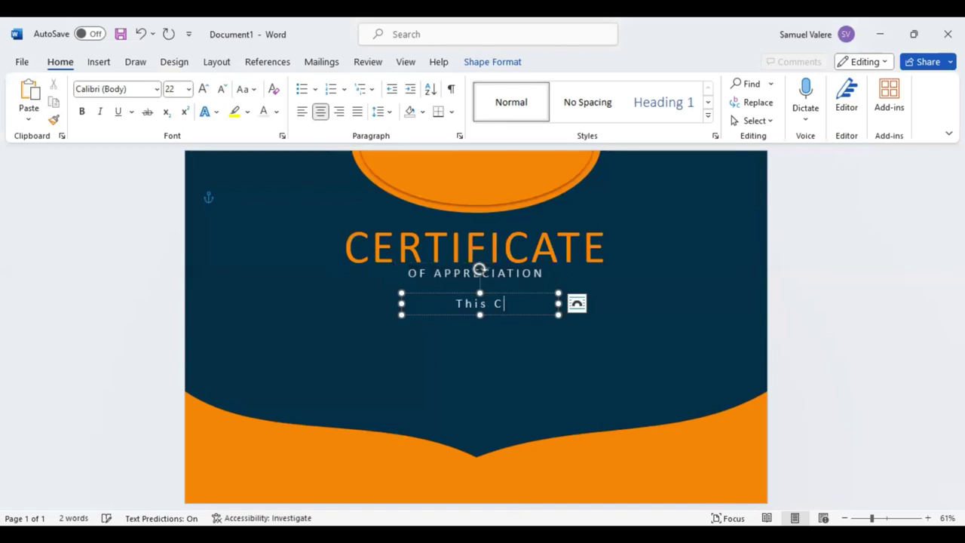
pyautogui.write('ertifi')
pyautogui.write('cate Is')
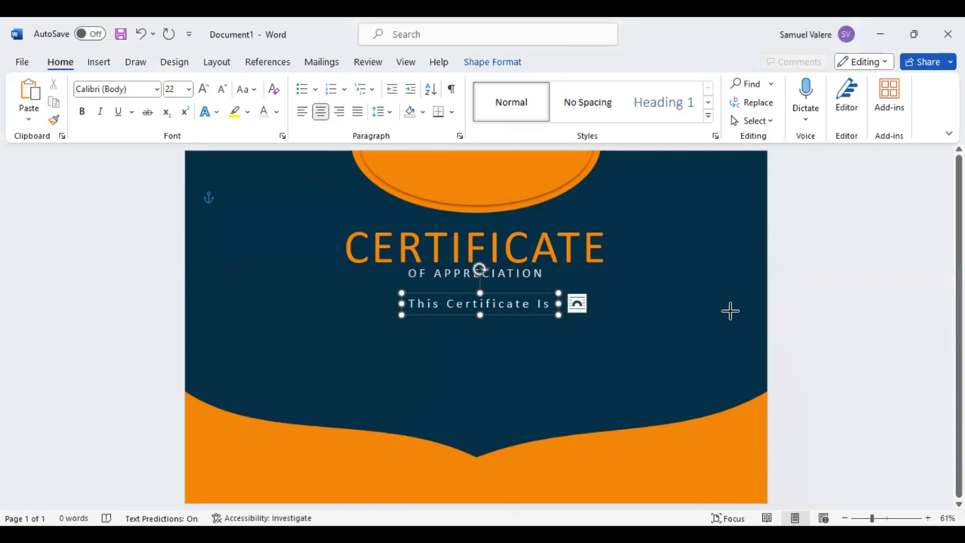
pyautogui.write(' Proudly Presented')
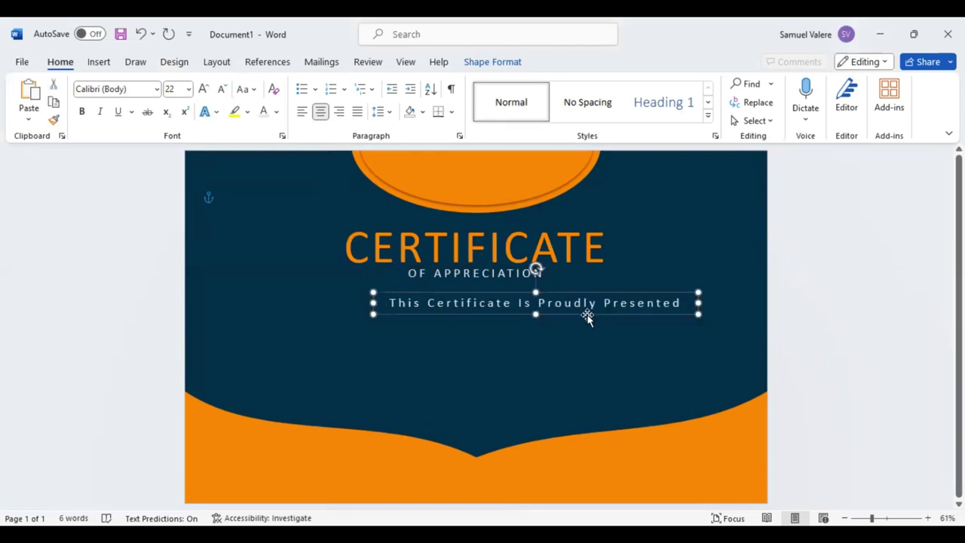
pyautogui.moveTo(587, 317); pyautogui.dragTo(528, 321)
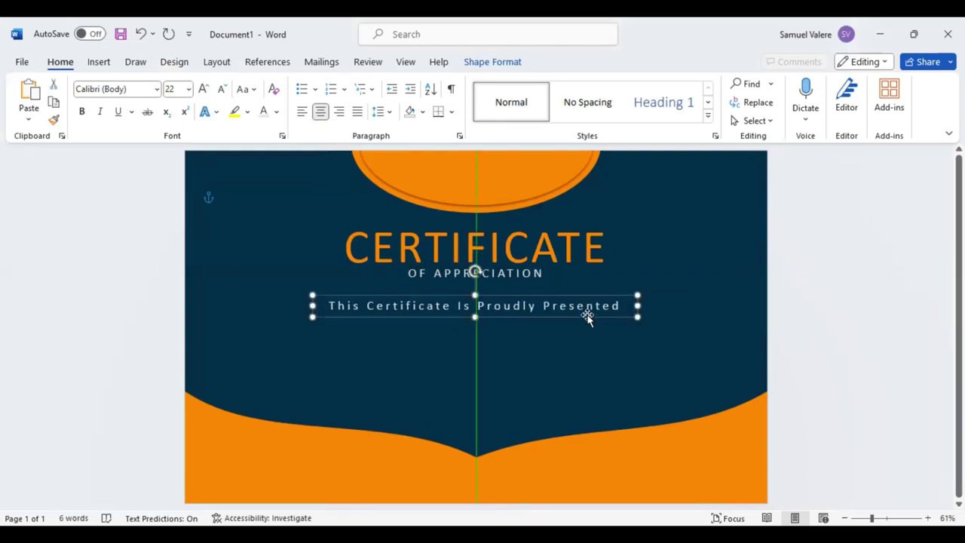
pyautogui.write('To')
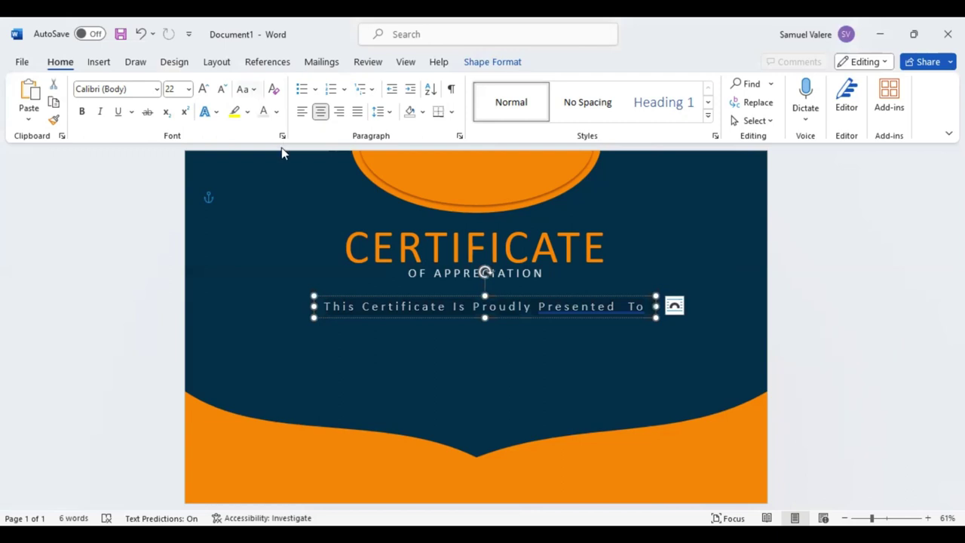
# - Set the new line in all caps at 16 pt and re-centre it under the subtitle
pyautogui.hotkey('ctrl', 'shift', 'a')
pyautogui.click(222, 89)
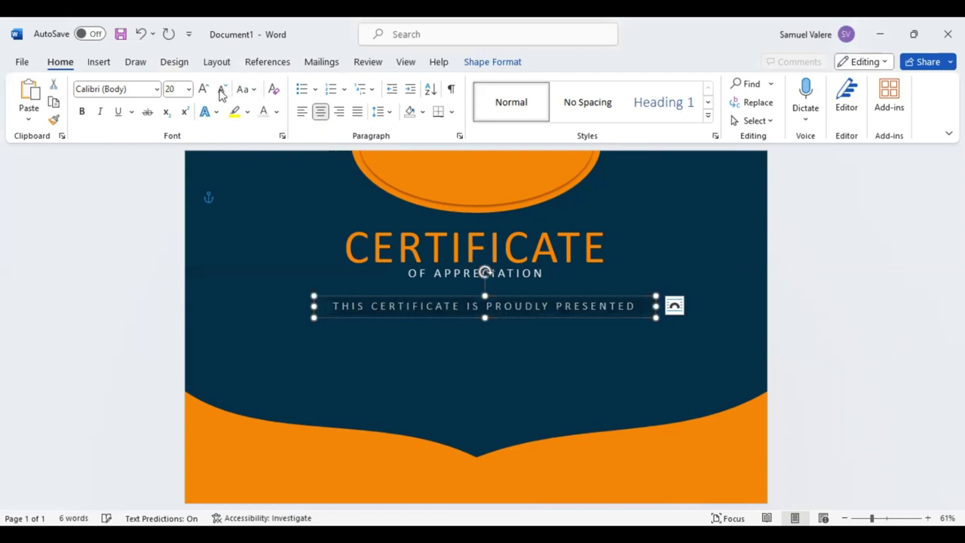
pyautogui.click(222, 89)
pyautogui.click(220, 89)
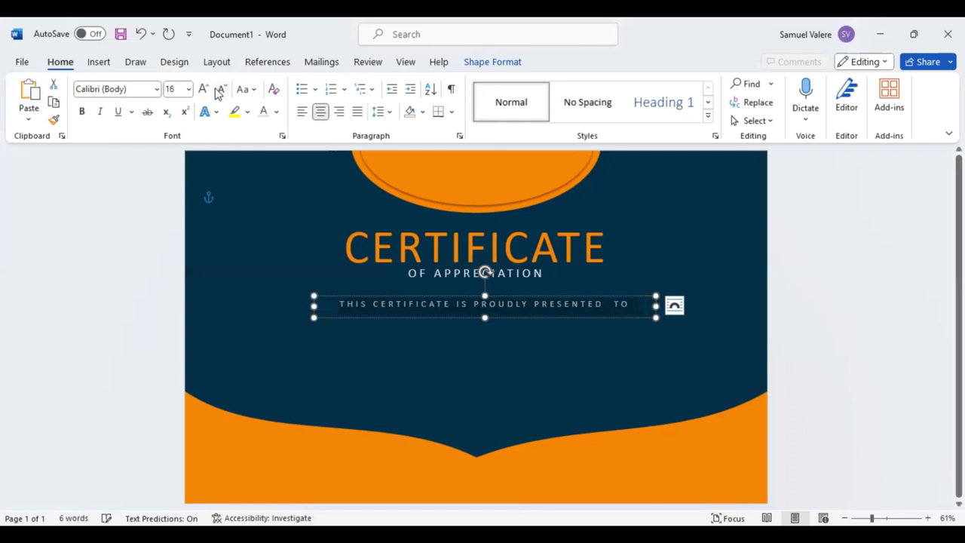
pyautogui.click(481, 312)
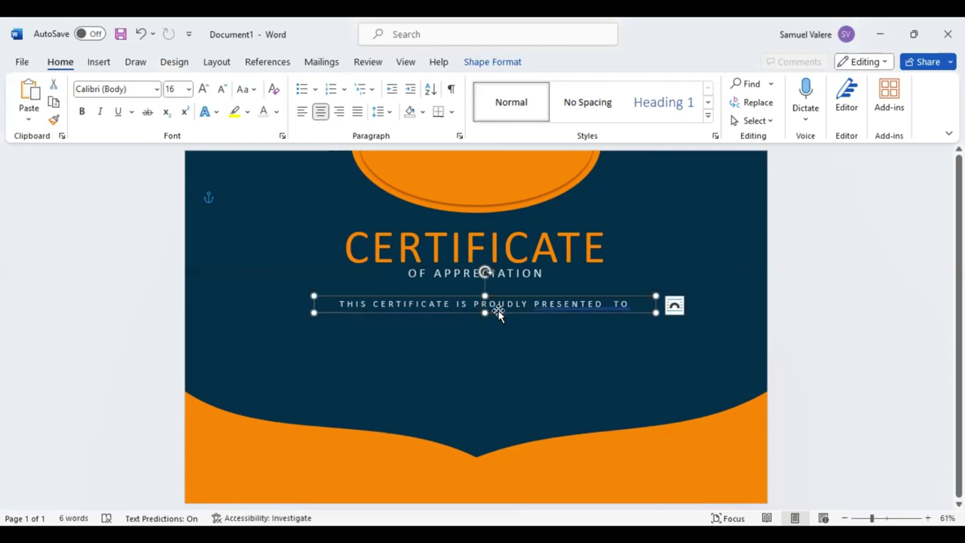
pyautogui.click(588, 306)
pyautogui.hotkey('ctrl', 'z')
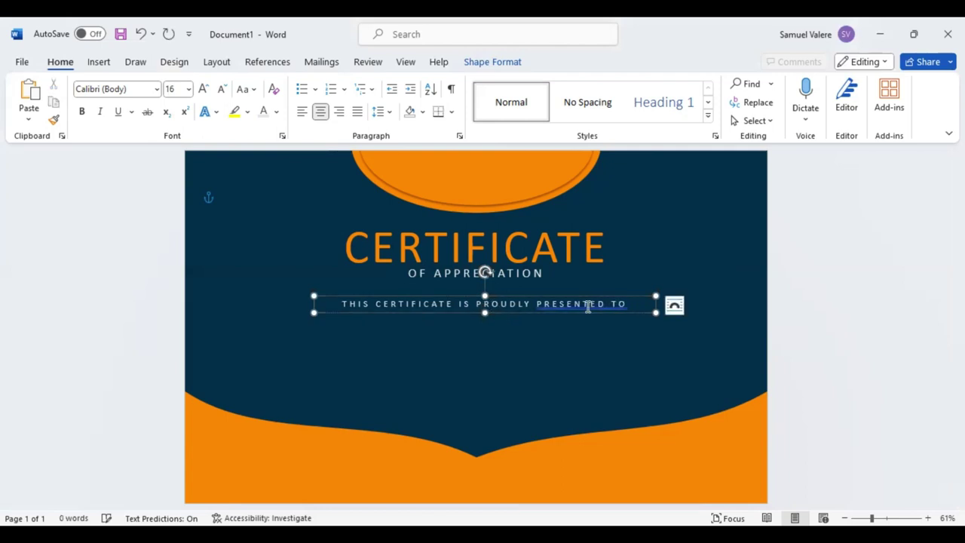
pyautogui.press('BackSpace')
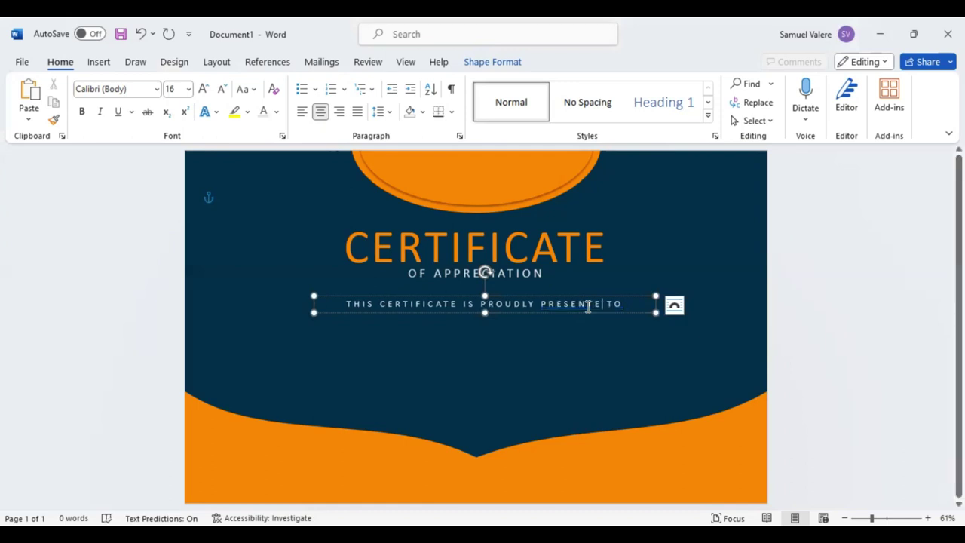
pyautogui.hotkey('ctrl', 'z')
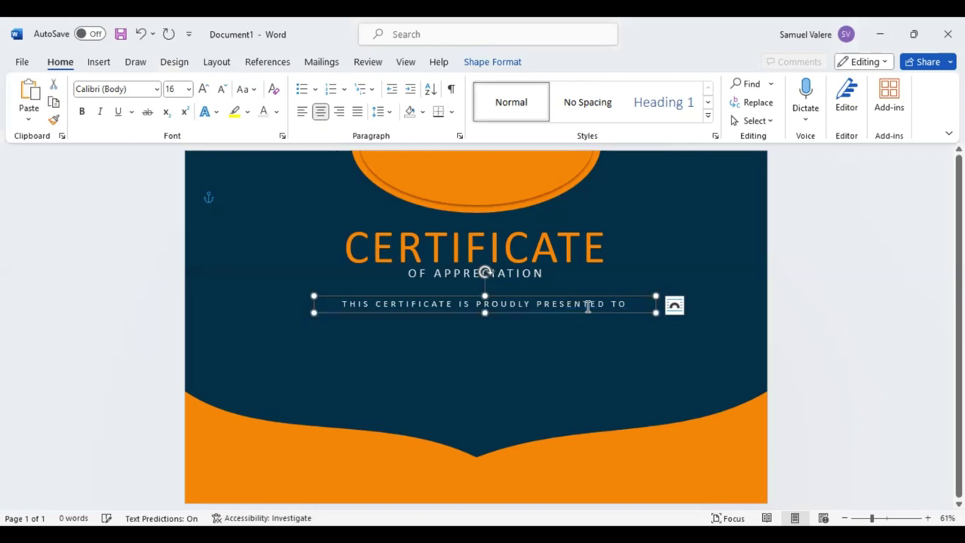
pyautogui.moveTo(551, 312); pyautogui.dragTo(552, 314)
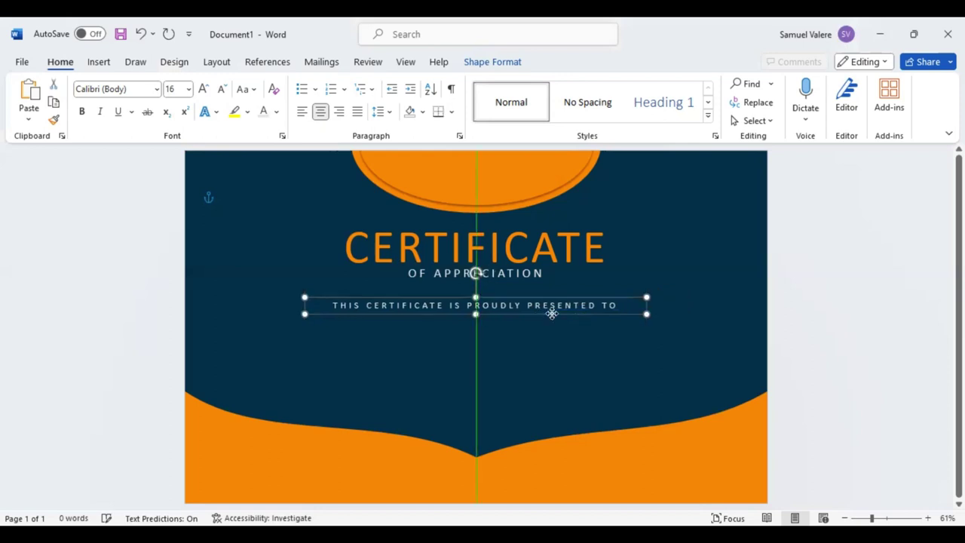
# - Draw a rectangle below the presented-to line and type the recipient's name in it
pyautogui.click(99, 62)
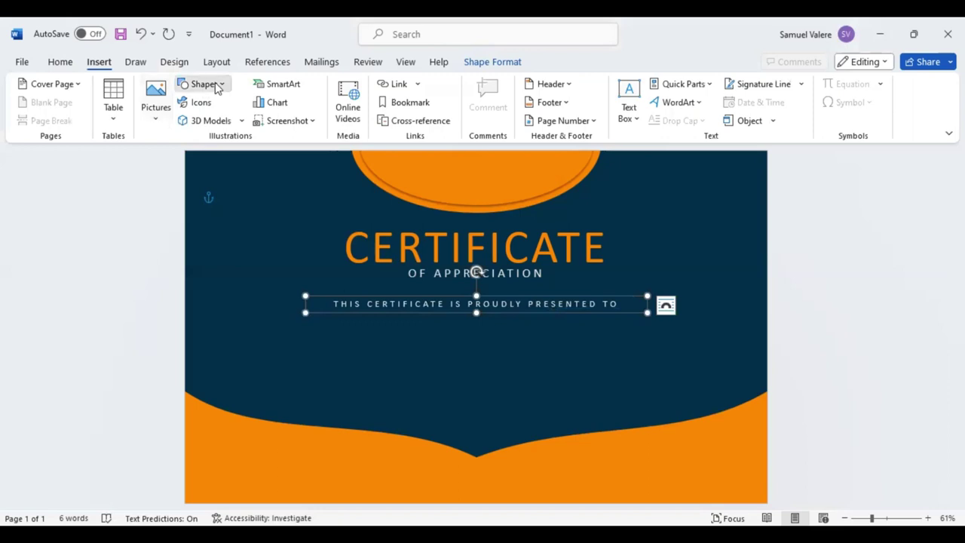
pyautogui.moveTo(407, 347); pyautogui.dragTo(601, 392)
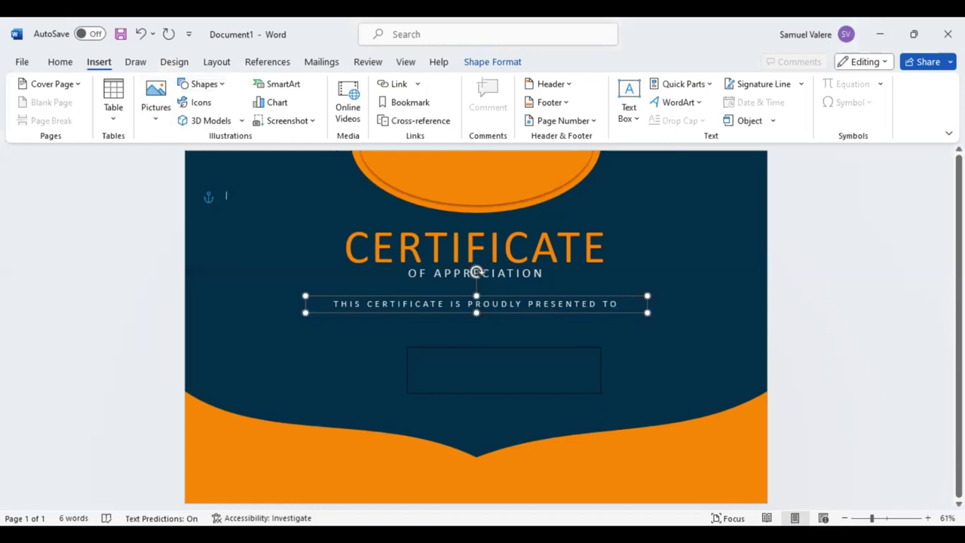
pyautogui.click(595, 392)
pyautogui.write('Valentin Ba')
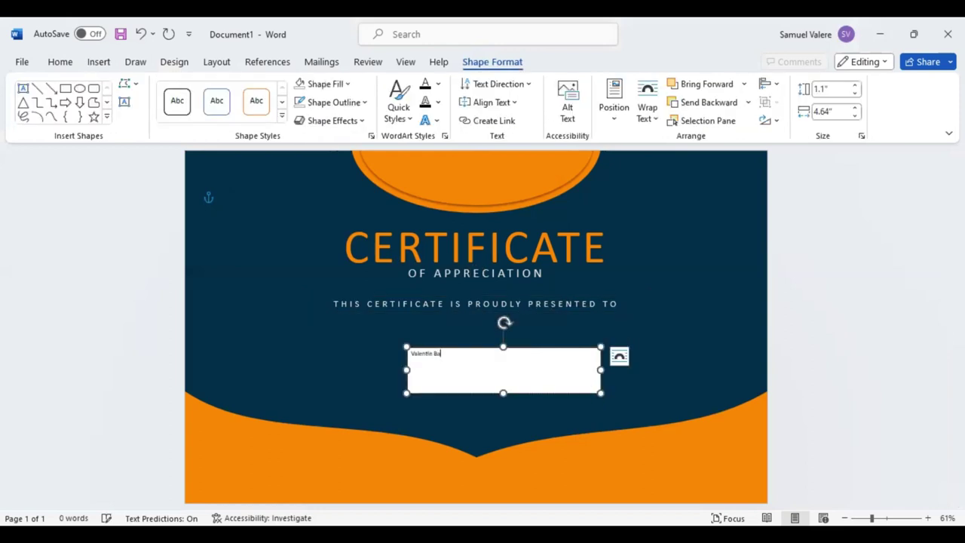
pyautogui.write('ptiste')
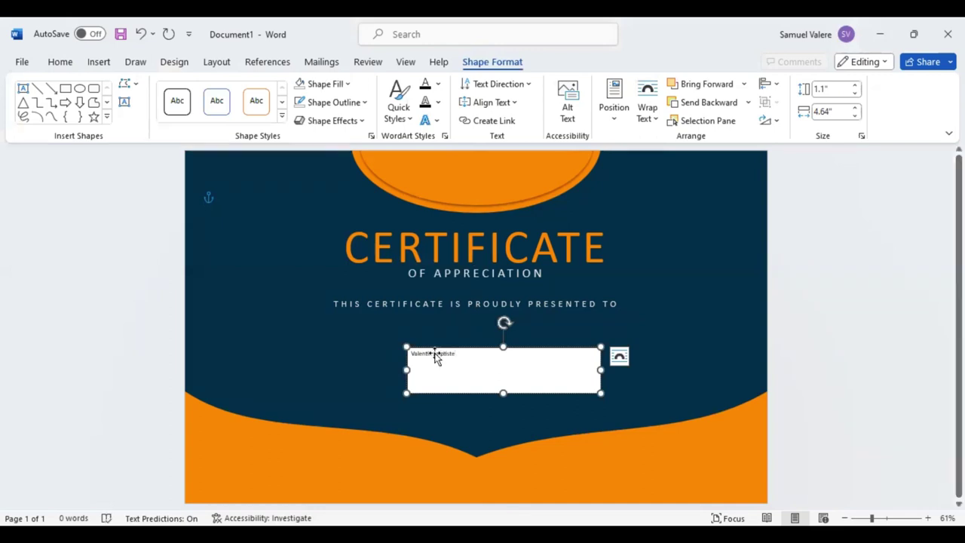
# - Remove the name box's white fill and set the name in Niagara Solid at 110 pt
pyautogui.hotkey('ctrl', 'a')
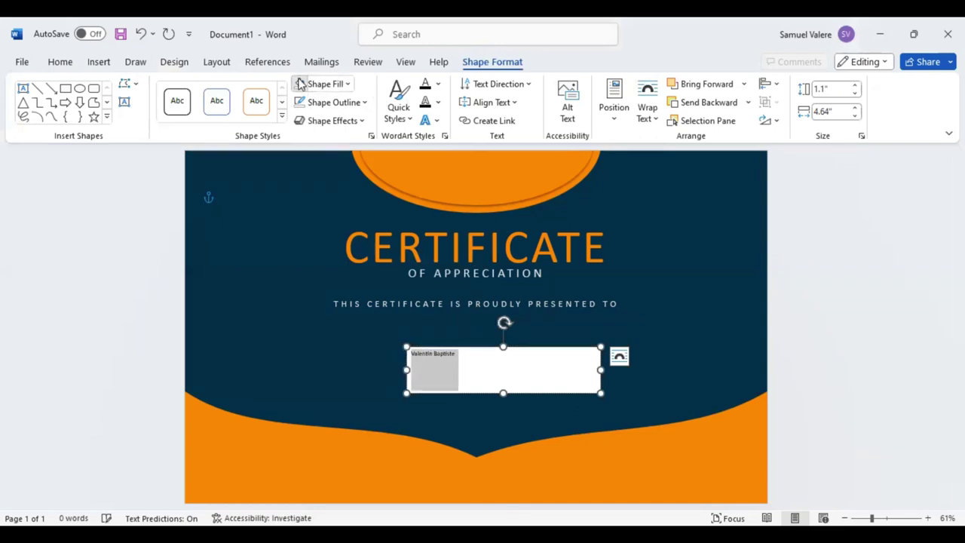
pyautogui.click(300, 84)
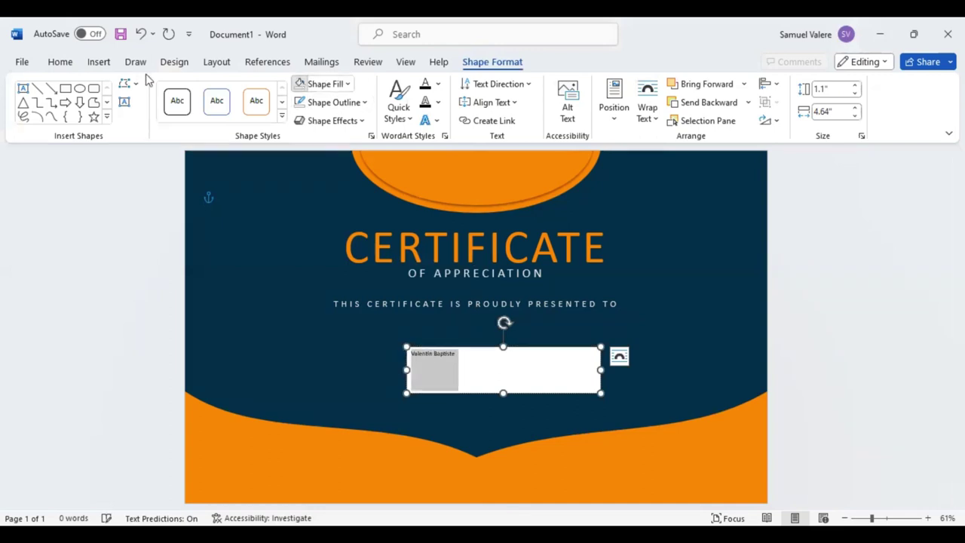
pyautogui.click(316, 112)
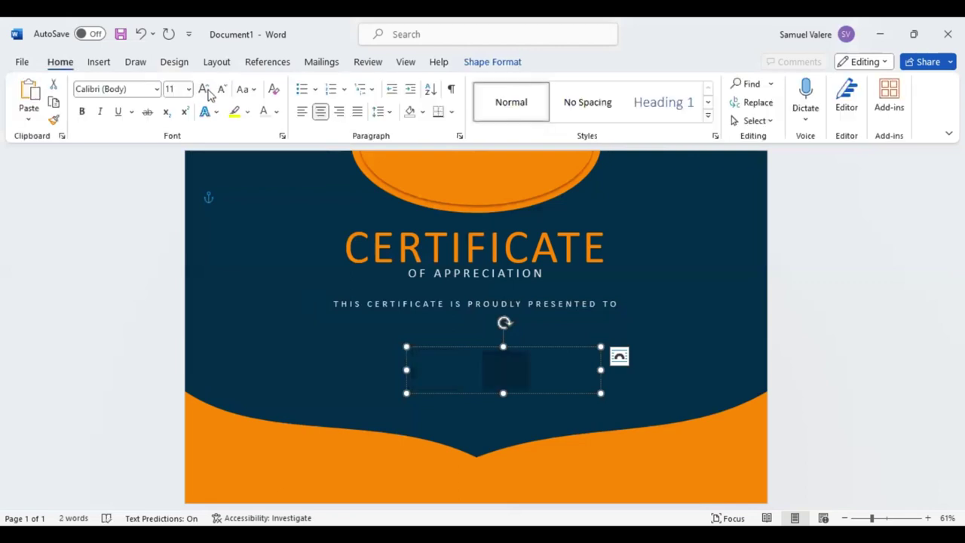
pyautogui.click(140, 89)
pyautogui.write('Niagara Solid')
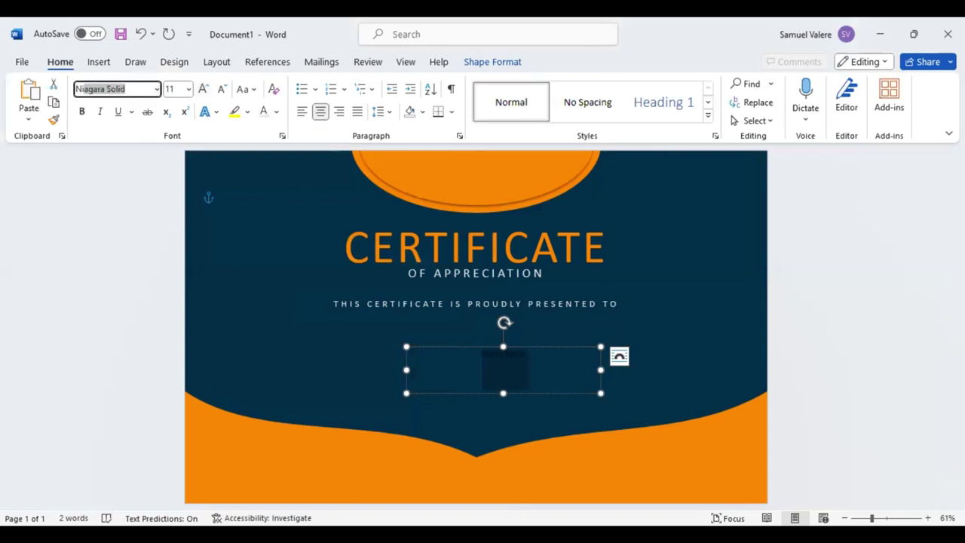
pyautogui.press('Return')
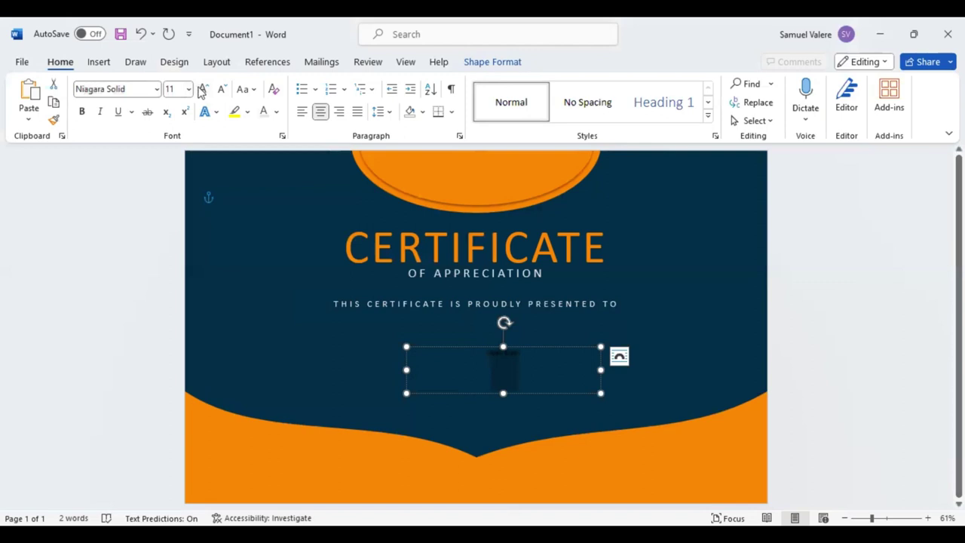
pyautogui.click(202, 90)
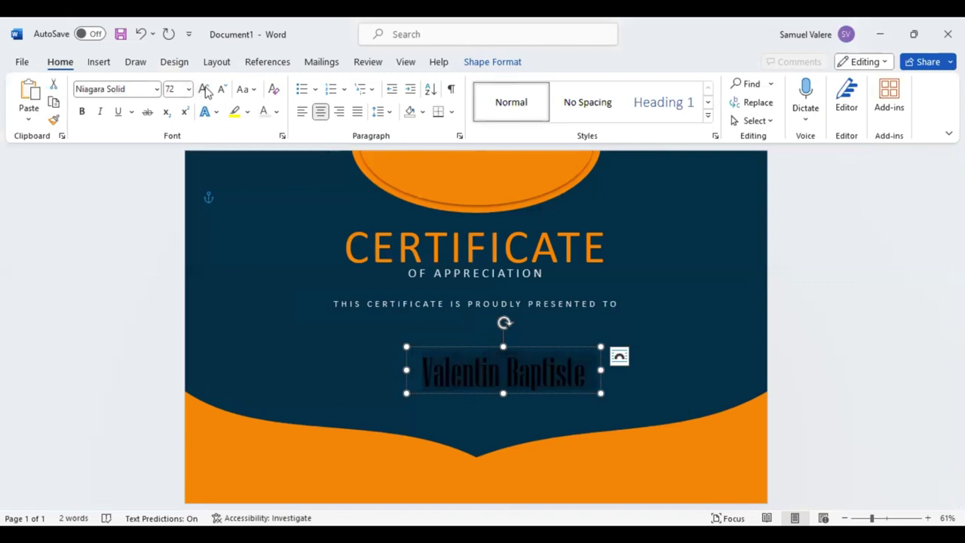
pyautogui.click(204, 90)
pyautogui.click(204, 90)
pyautogui.click(204, 91)
pyautogui.click(205, 90)
pyautogui.click(205, 91)
pyautogui.click(205, 90)
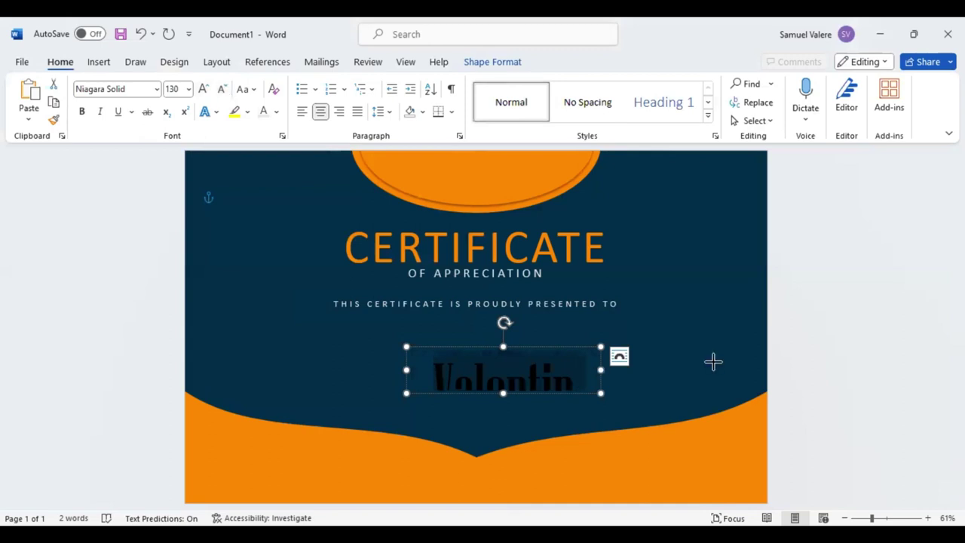
pyautogui.hotkey('ctrl', 'shift', ',')
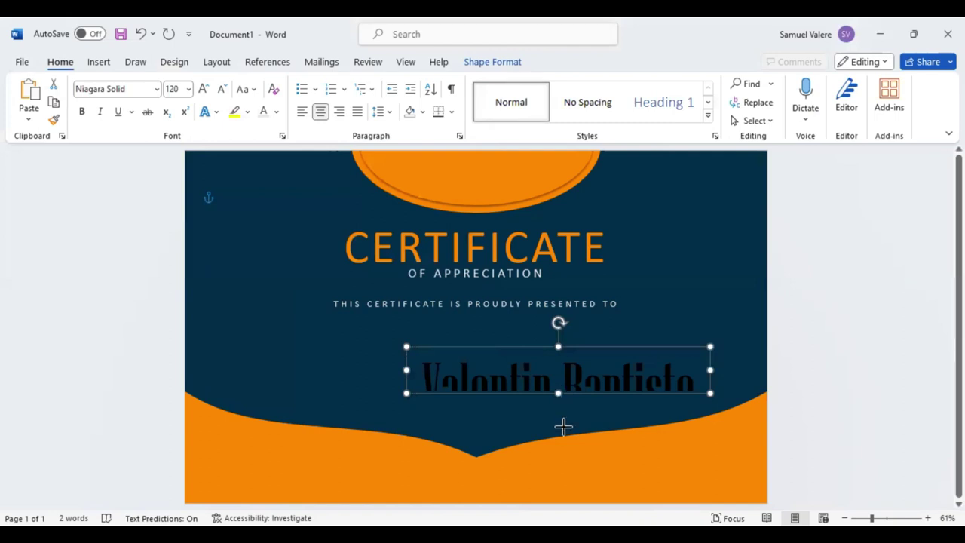
# - Resize the name box and centre it just below the presented-to line
pyautogui.moveTo(564, 427); pyautogui.dragTo(561, 427)
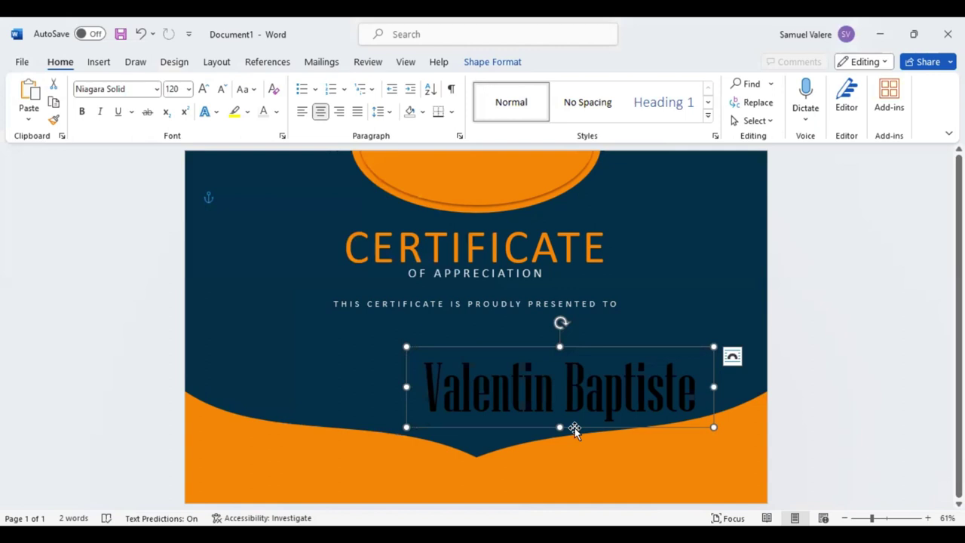
pyautogui.moveTo(575, 427); pyautogui.dragTo(522, 387)
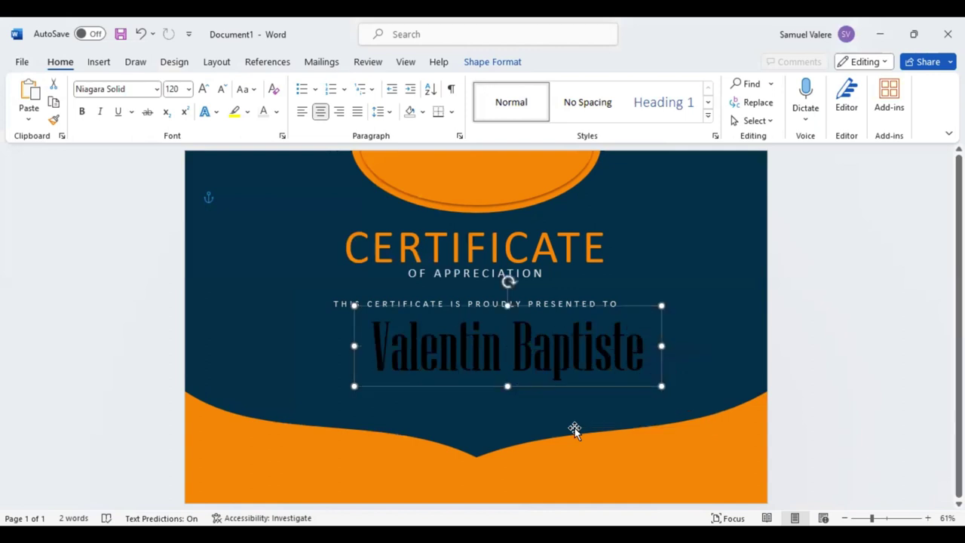
pyautogui.moveTo(575, 428)
pyautogui.mouseDown()
pyautogui.moveTo(543, 427)
pyautogui.moveTo(575, 427)
pyautogui.mouseUp()
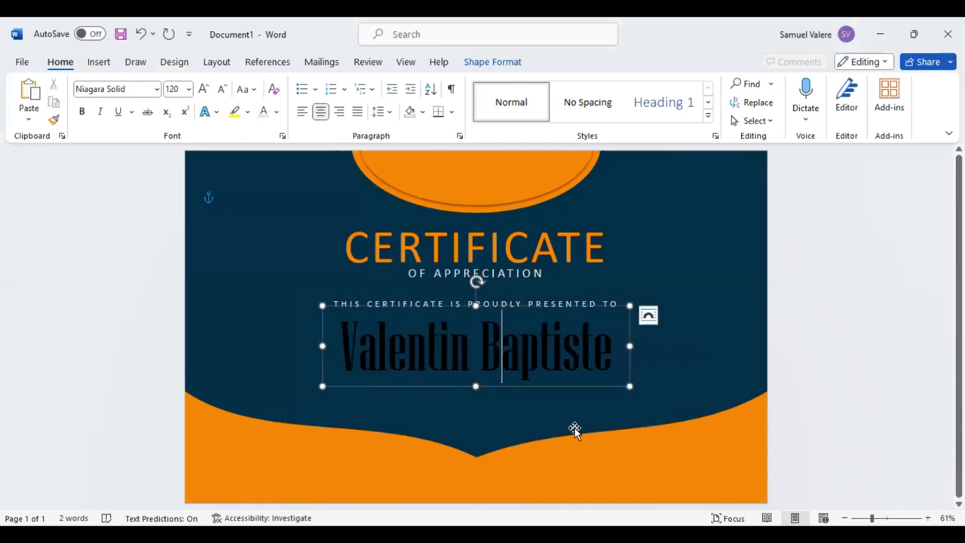
pyautogui.rightClick(640, 304)
pyautogui.click(639, 304)
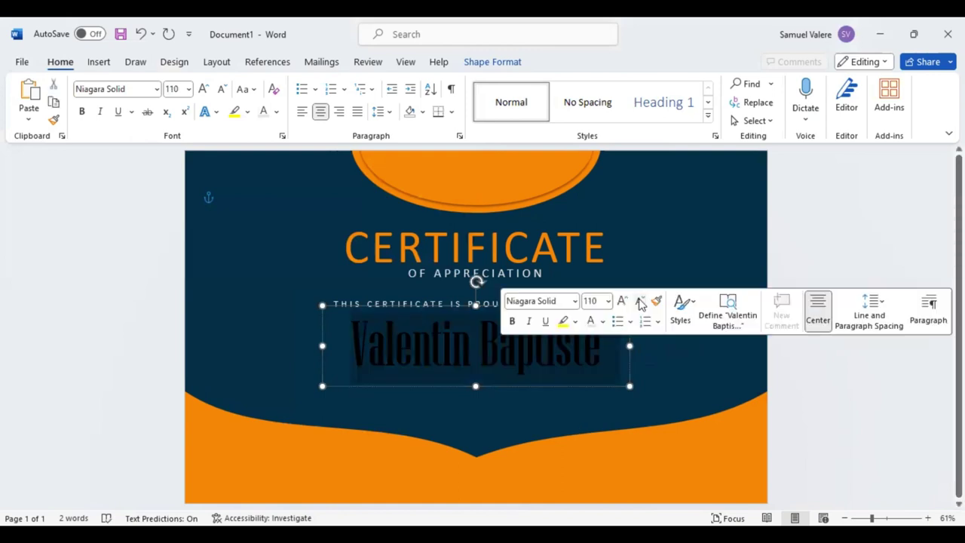
pyautogui.press('Escape')
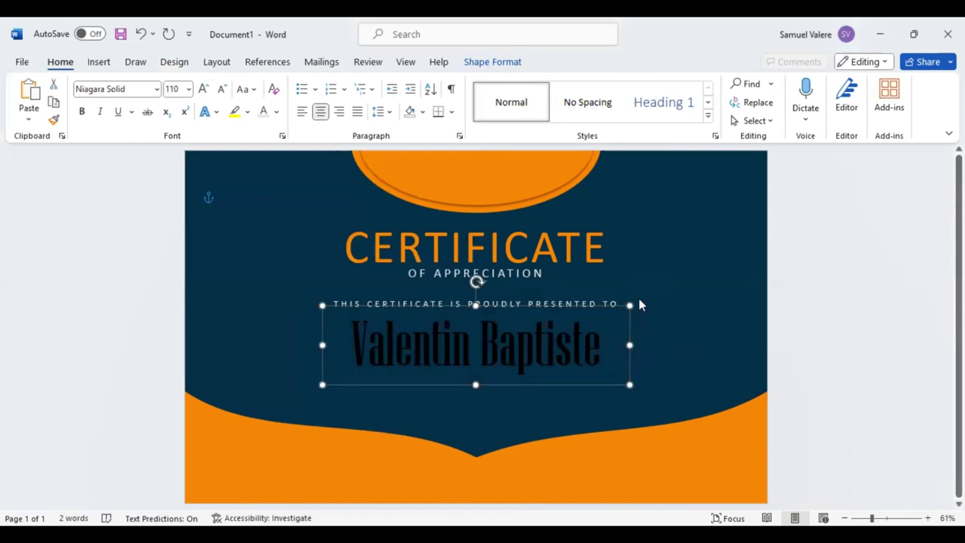
pyautogui.click(429, 448)
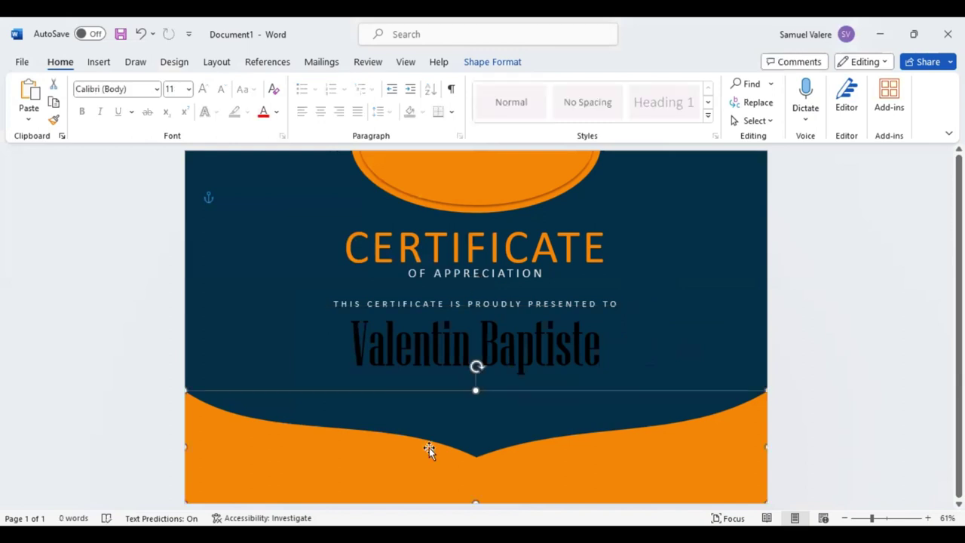
# - Lower the bottom orange wave's top edge, then nudge up and enlarge the top orange shape
pyautogui.moveTo(475, 390); pyautogui.dragTo(476, 409)
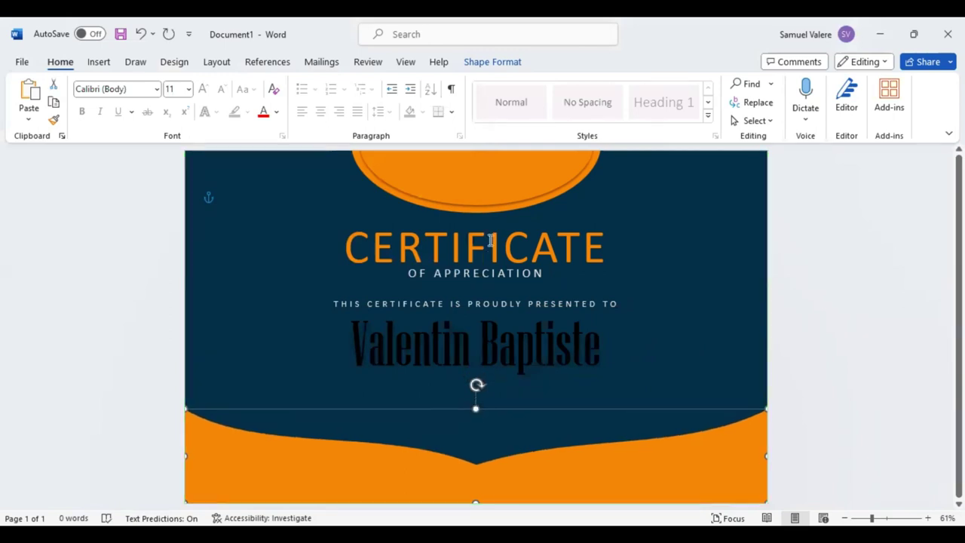
pyautogui.keyDown('shift'); pyautogui.click(503, 276); pyautogui.keyUp('shift')
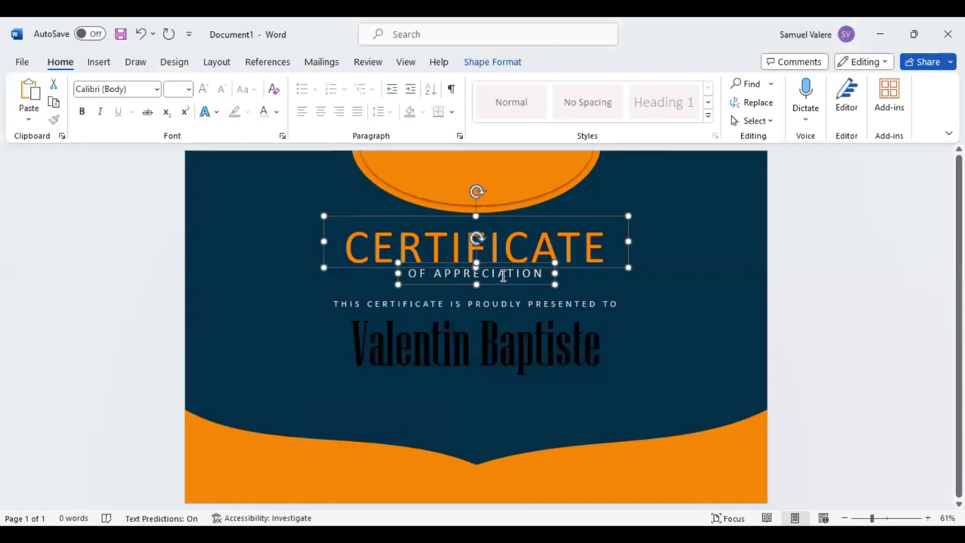
pyautogui.click(478, 201)
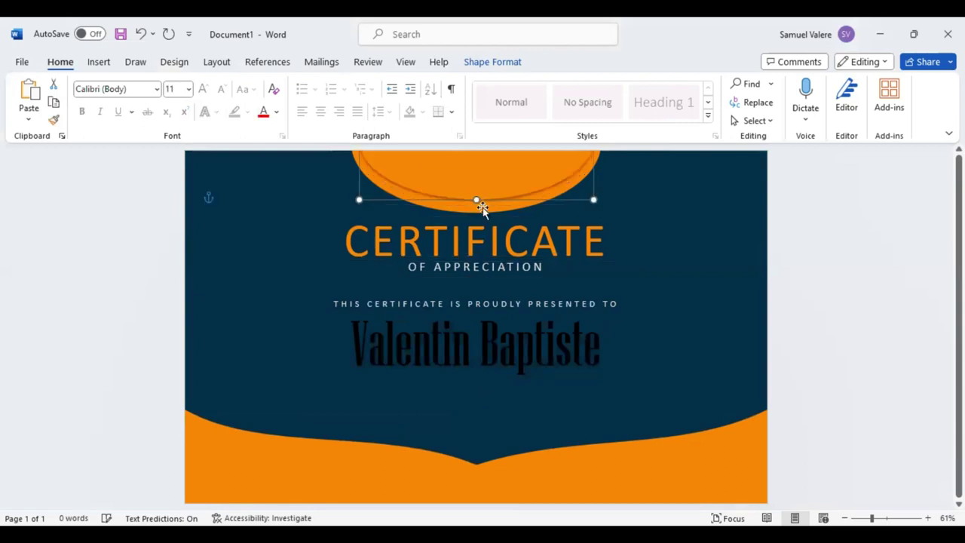
pyautogui.press('Up')
pyautogui.press('Up')
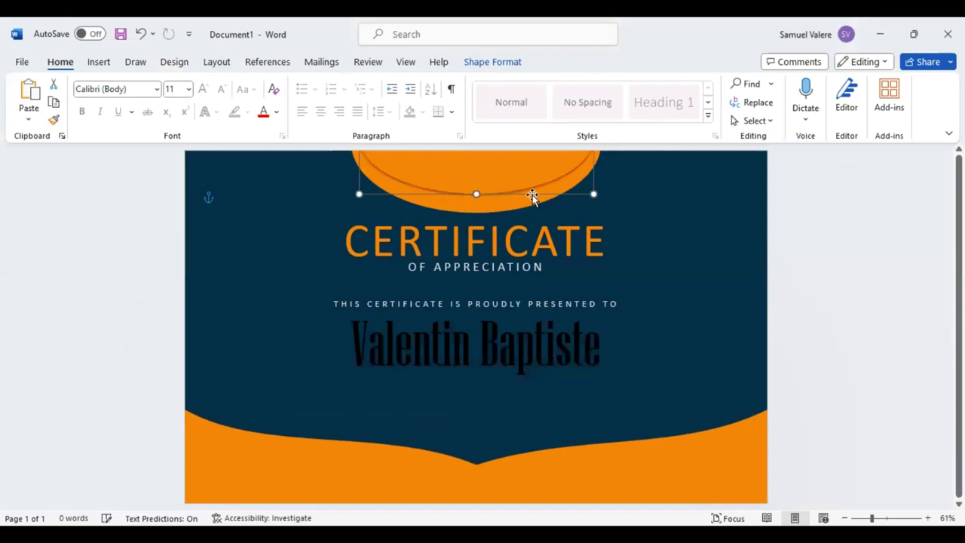
pyautogui.moveTo(477, 215); pyautogui.dragTo(475, 212)
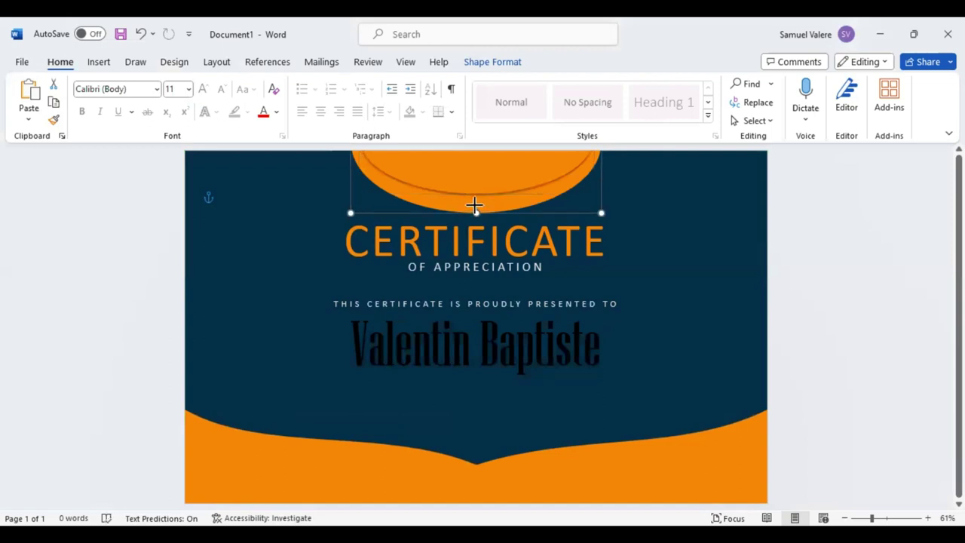
pyautogui.press('Up')
pyautogui.press('Up')
pyautogui.press('Up')
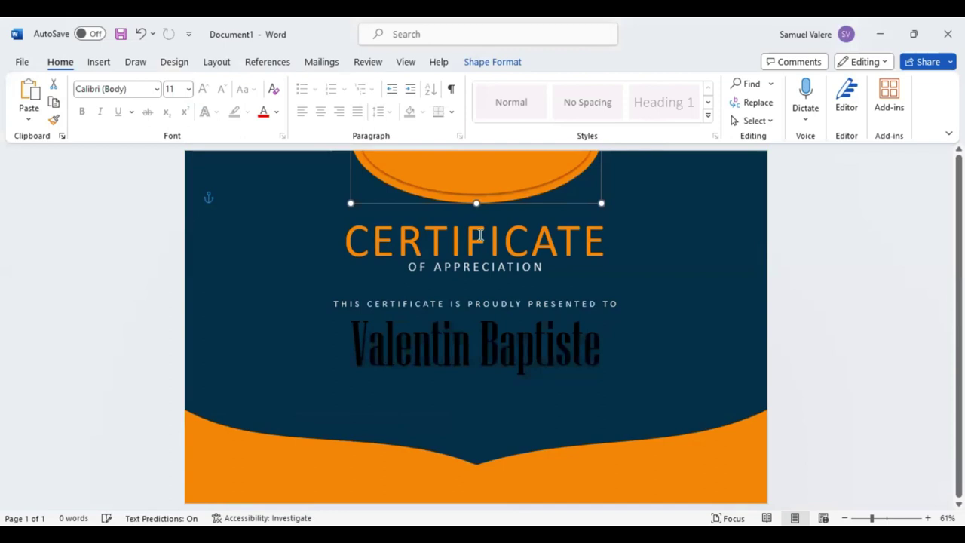
# - Move the title lines higher, then shift the presented-to line and name up together, centred
pyautogui.click(500, 275)
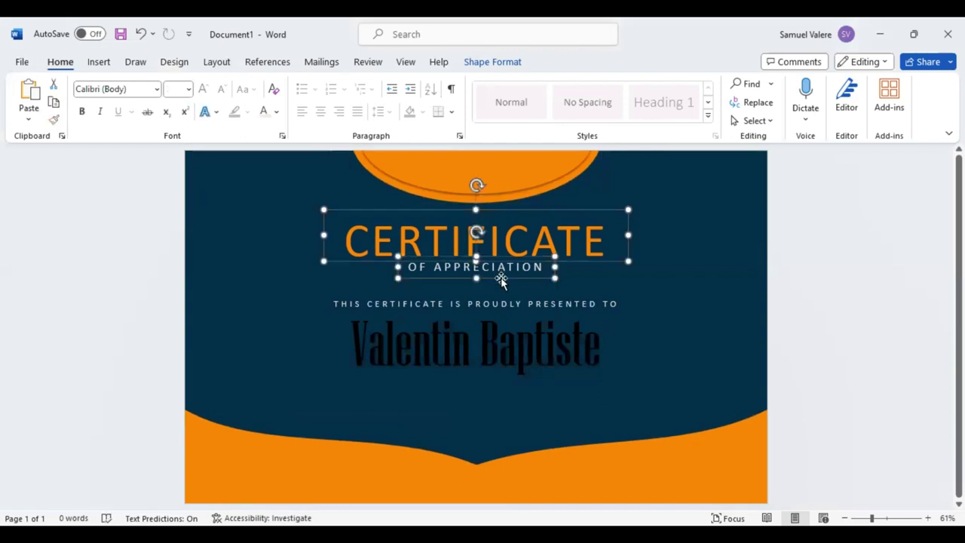
pyautogui.moveTo(501, 266); pyautogui.dragTo(499, 261)
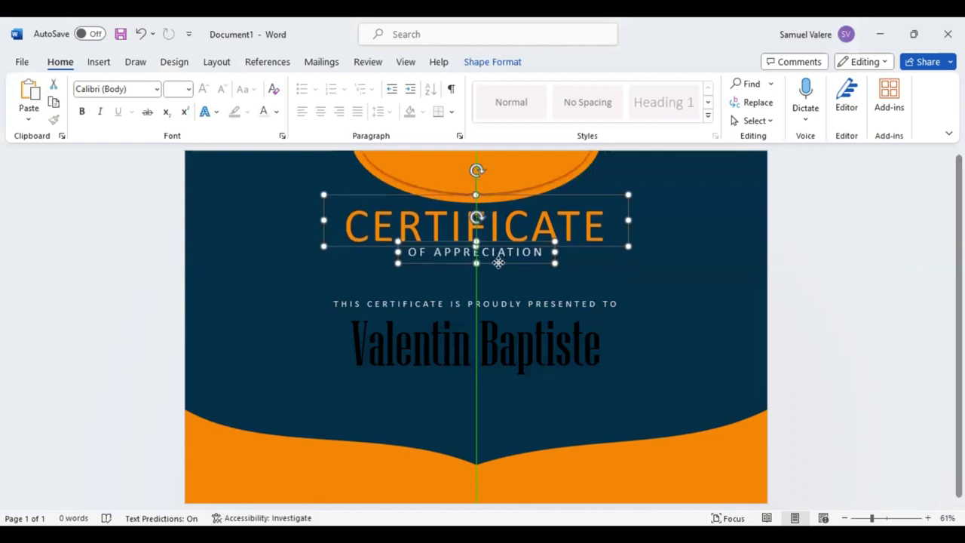
pyautogui.moveTo(500, 262); pyautogui.dragTo(499, 262)
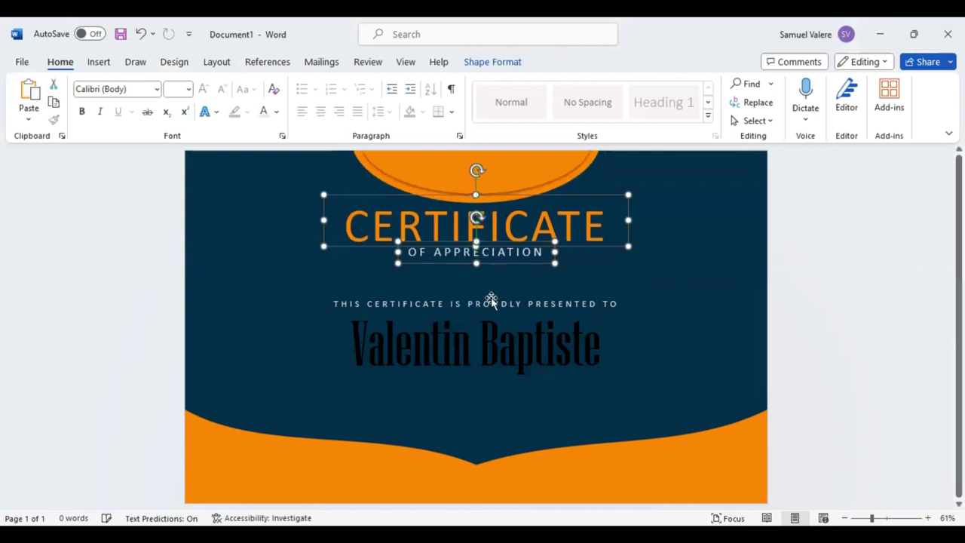
pyautogui.click(491, 302)
pyautogui.keyDown('shift'); pyautogui.click(493, 344); pyautogui.keyUp('shift')
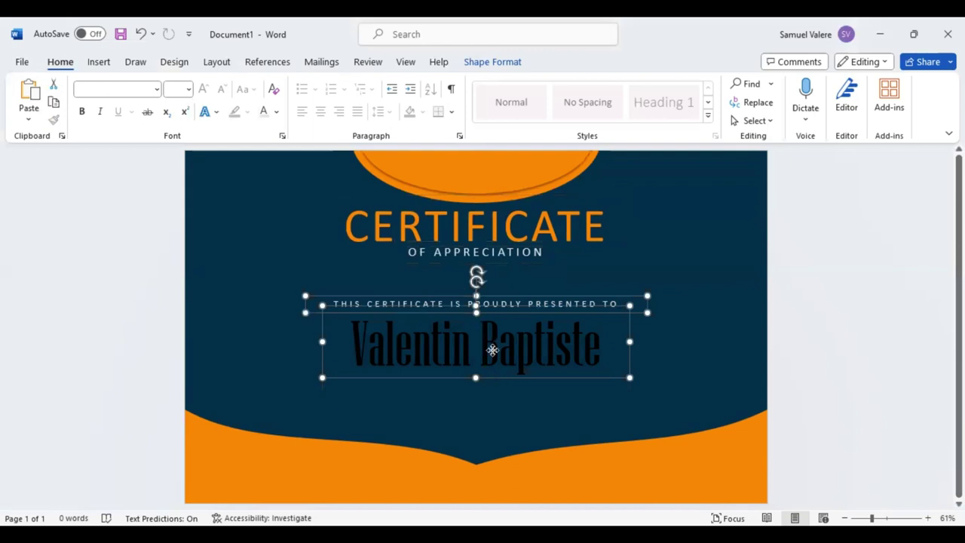
pyautogui.moveTo(491, 350)
pyautogui.mouseDown()
pyautogui.moveTo(491, 319)
pyautogui.moveTo(492, 352)
pyautogui.mouseUp()
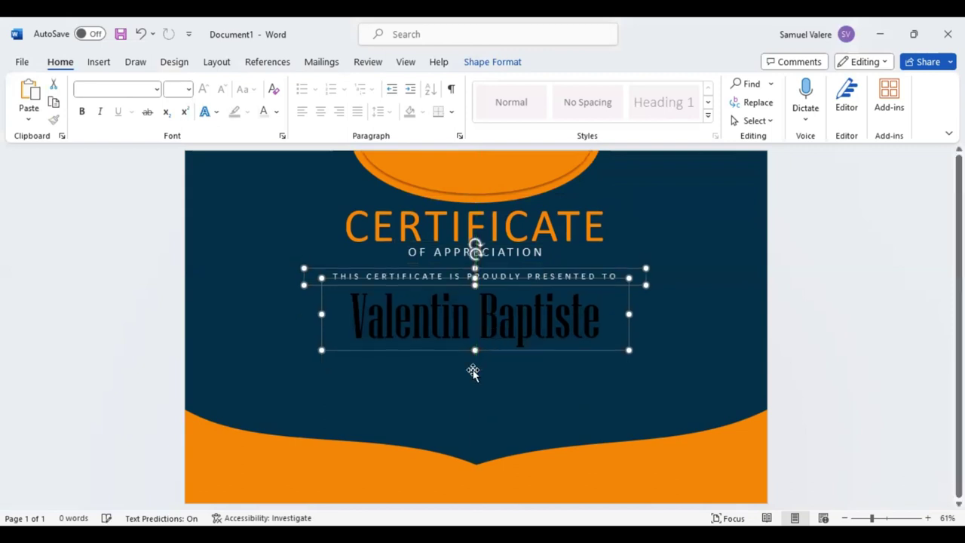
pyautogui.click(99, 62)
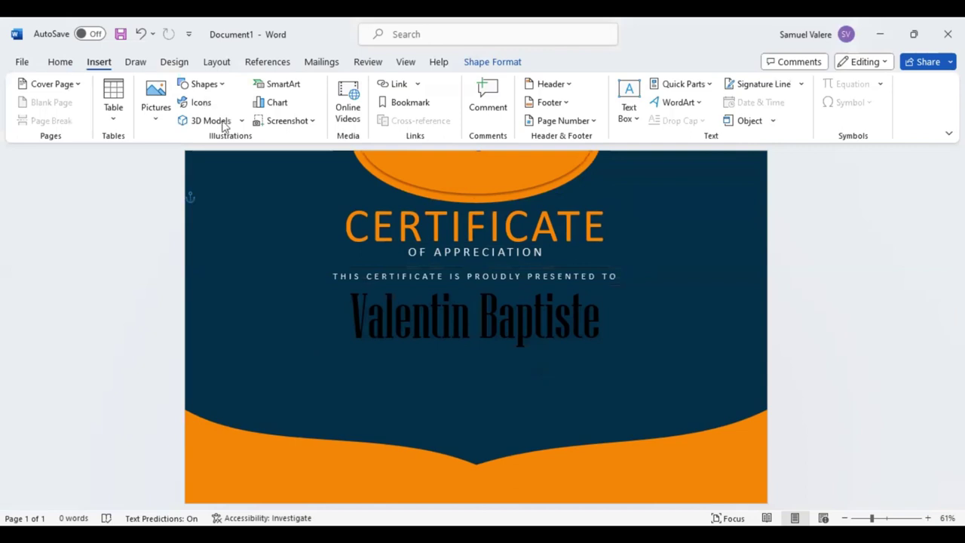
# - Draw a transparent appreciation paragraph box under the name, centred at 16 pt, widened to four lines
pyautogui.moveTo(388, 369); pyautogui.dragTo(577, 420)
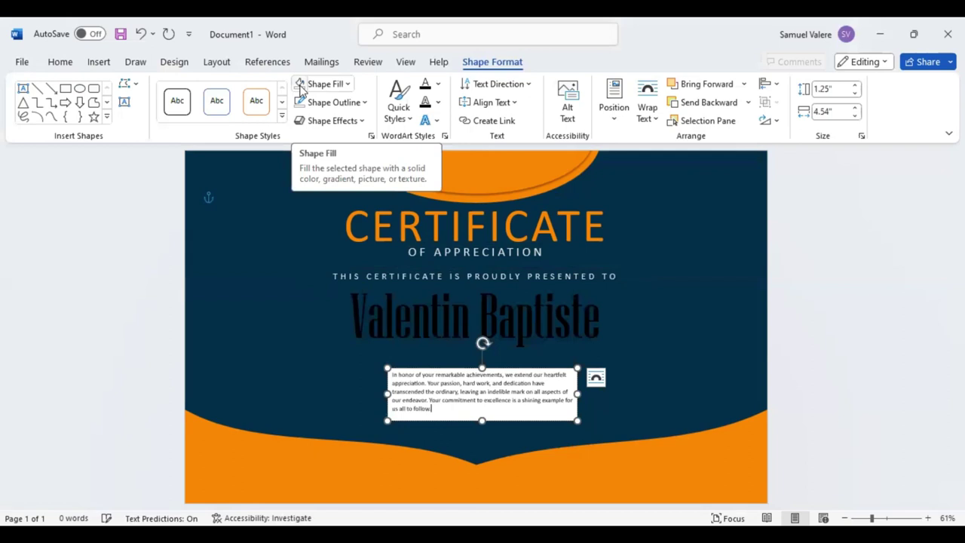
pyautogui.click(300, 87)
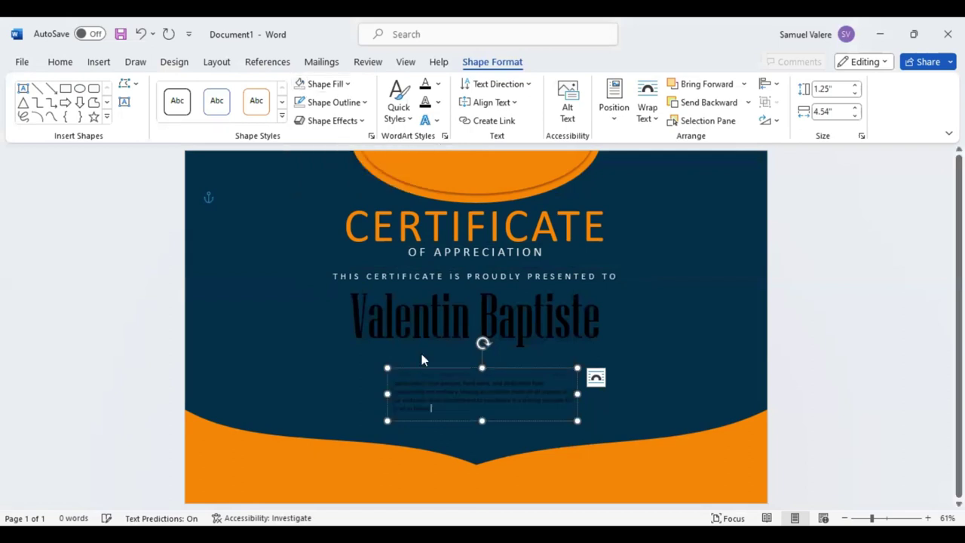
pyautogui.click(60, 63)
pyautogui.click(320, 112)
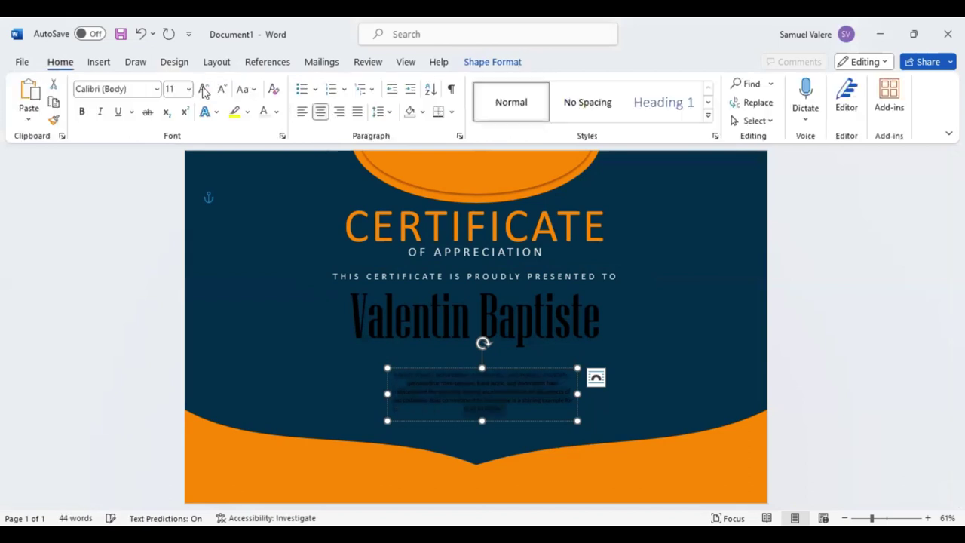
pyautogui.click(203, 89)
pyautogui.click(204, 89)
pyautogui.click(203, 89)
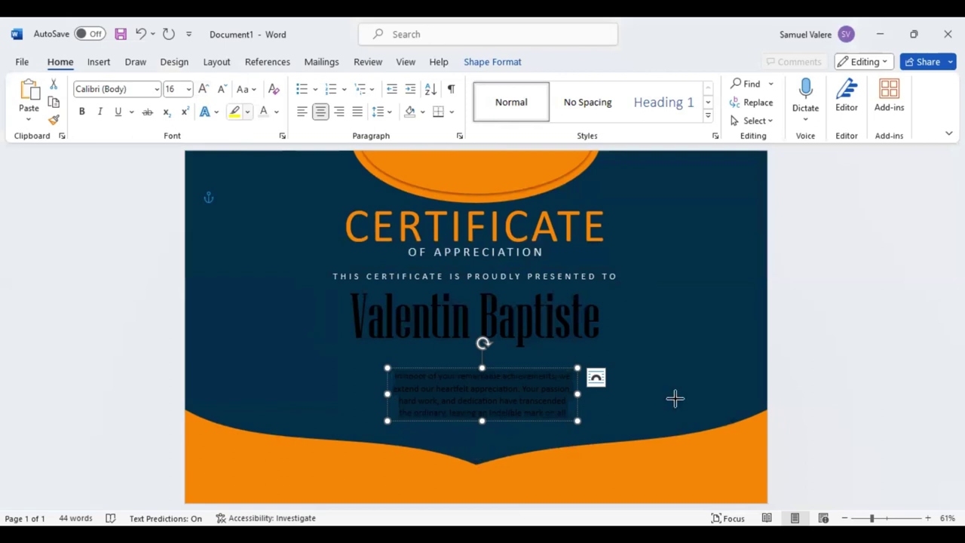
pyautogui.moveTo(675, 398); pyautogui.dragTo(694, 399)
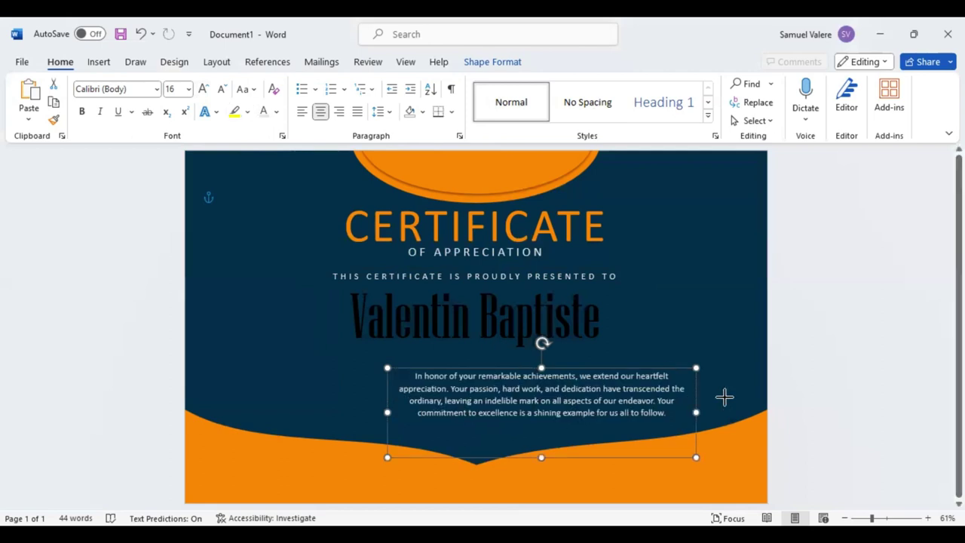
pyautogui.moveTo(724, 397); pyautogui.dragTo(724, 397)
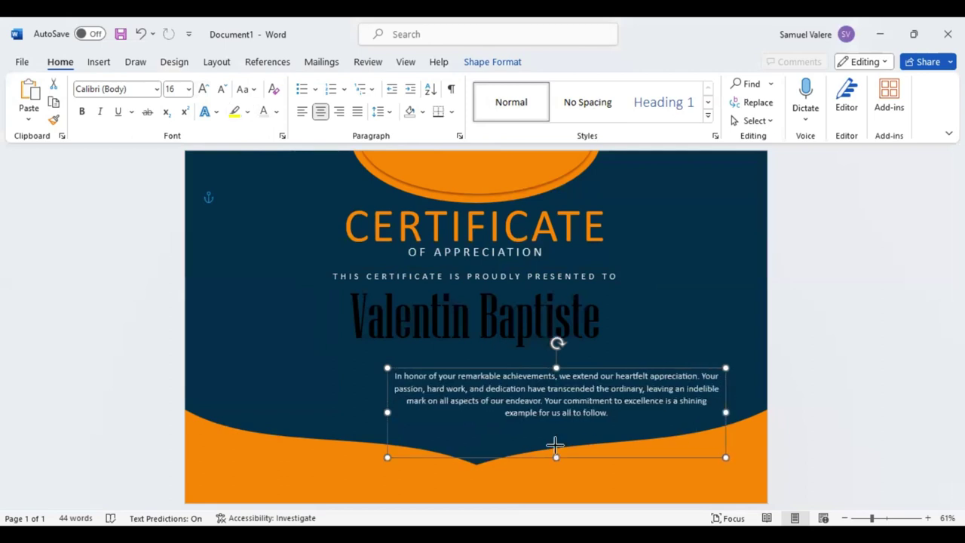
# - Nudge the bottom orange wave slightly higher, closer beneath the appreciation paragraph
pyautogui.moveTo(555, 457)
pyautogui.mouseDown()
pyautogui.moveTo(556, 424)
pyautogui.moveTo(502, 412)
pyautogui.moveTo(505, 421)
pyautogui.mouseUp()
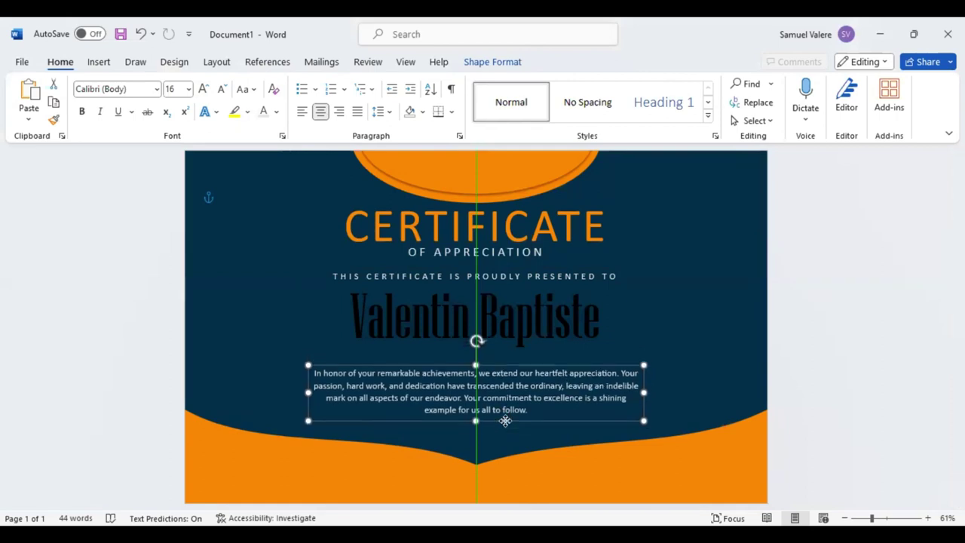
pyautogui.click(497, 353)
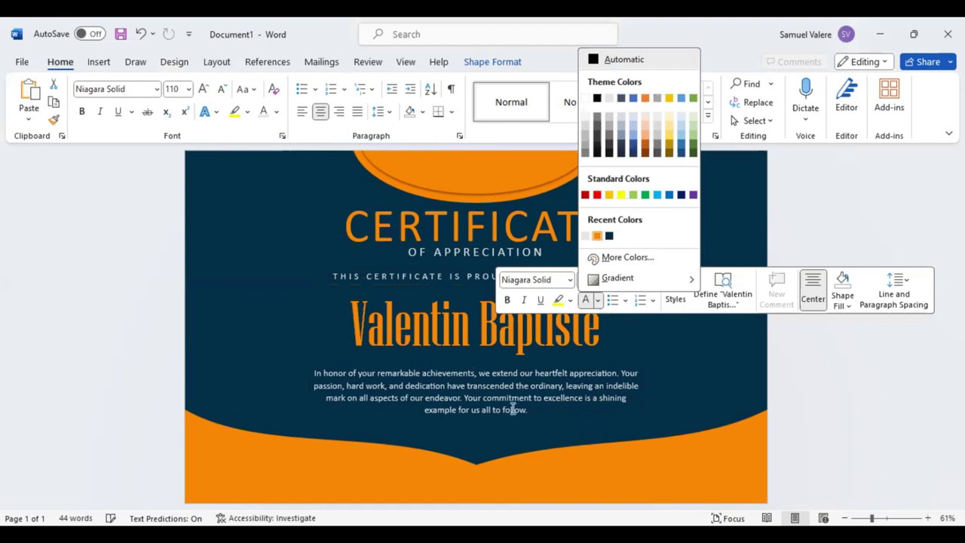
pyautogui.click(484, 472)
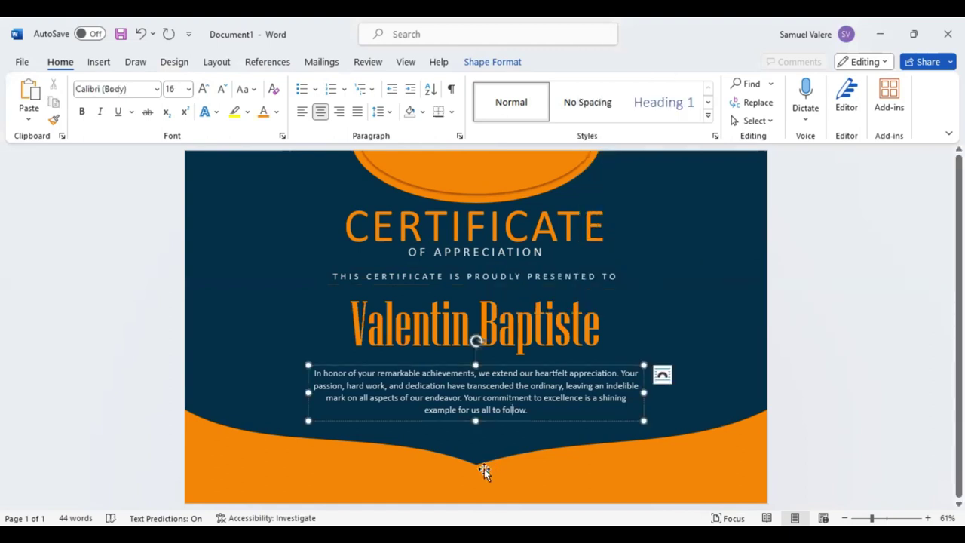
pyautogui.click(475, 407)
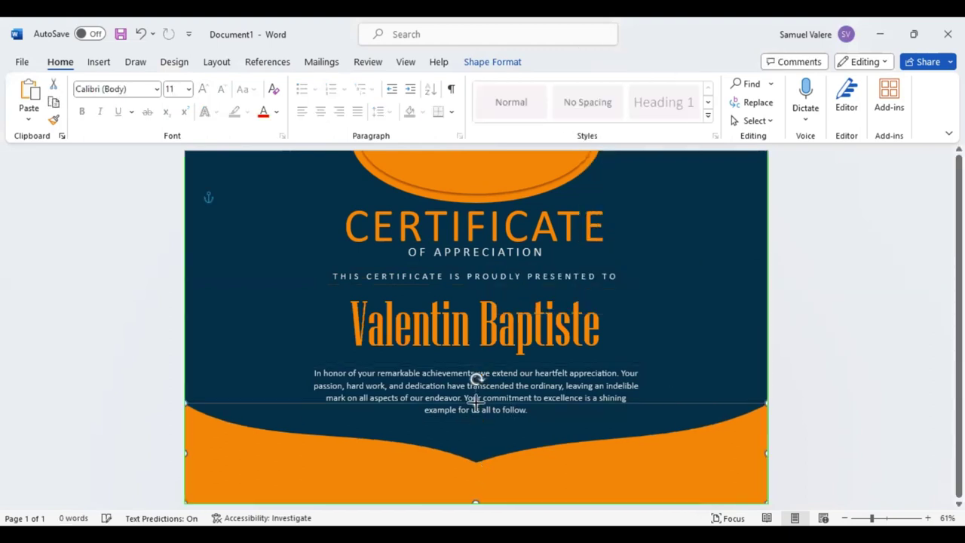
pyautogui.moveTo(475, 404); pyautogui.dragTo(477, 397)
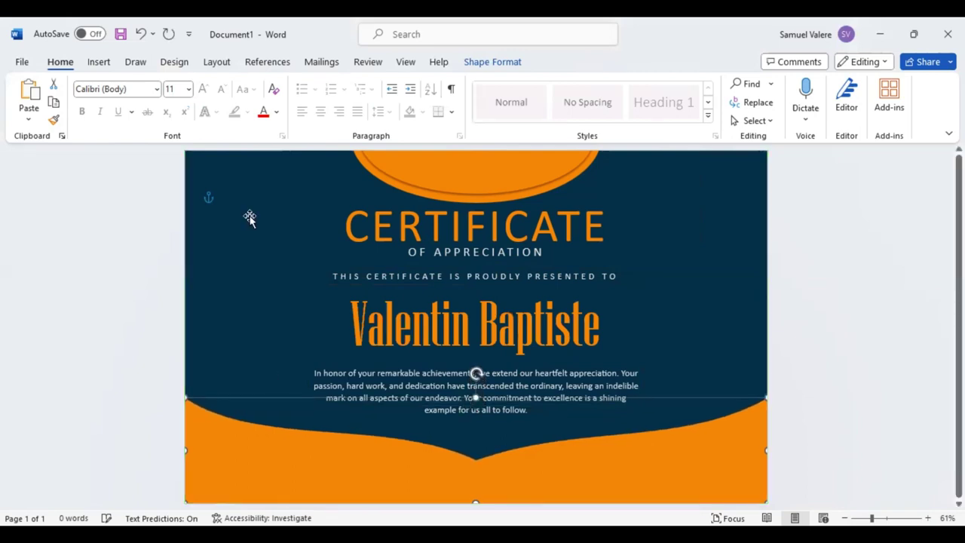
pyautogui.click(98, 65)
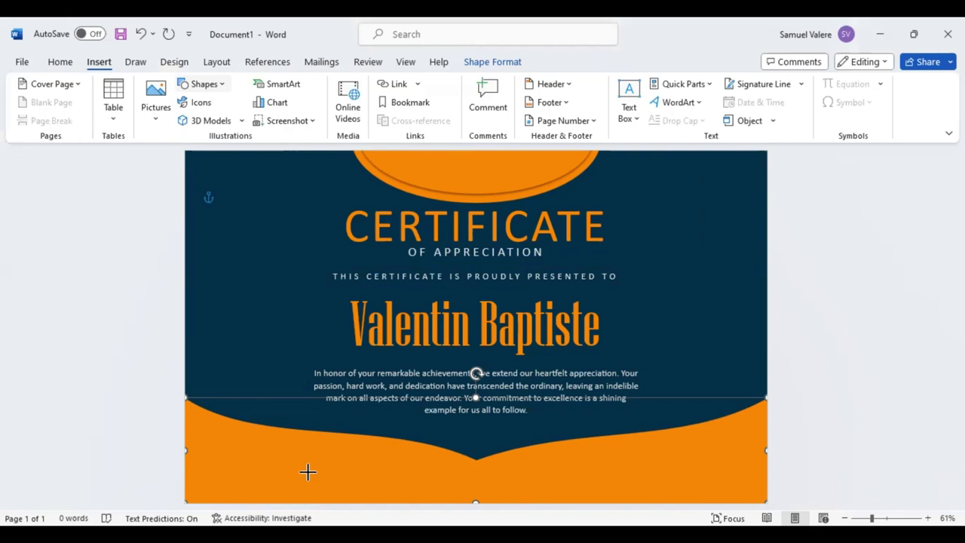
# - Draw a text box at the band's lower left with a centred, no-fill Signature caption
pyautogui.moveTo(308, 472); pyautogui.dragTo(365, 482)
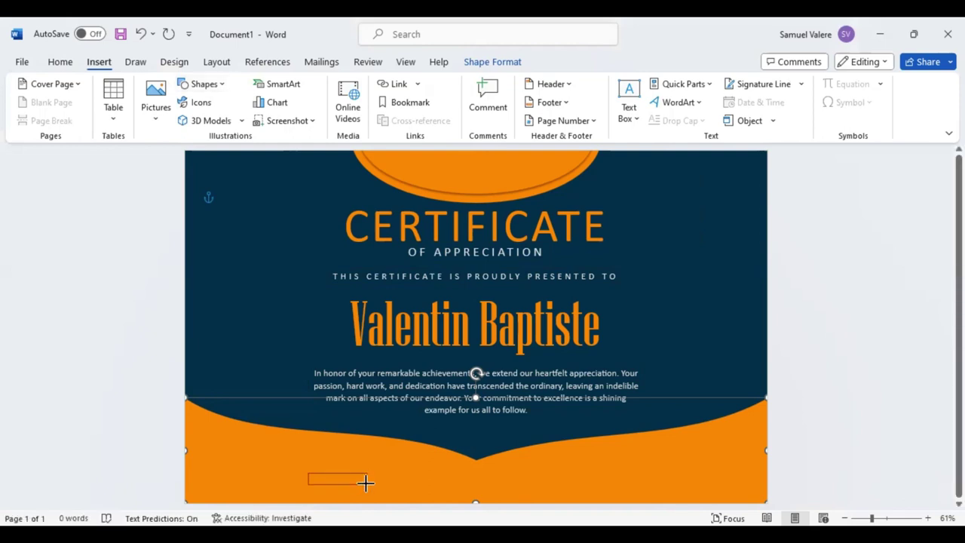
pyautogui.moveTo(365, 483); pyautogui.dragTo(367, 484)
pyautogui.write('Sa')
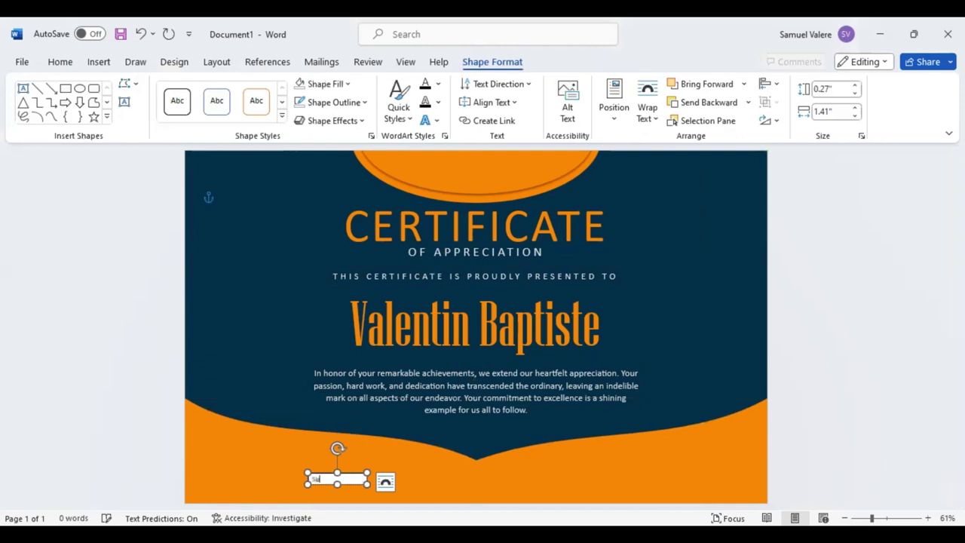
pyautogui.write('na')
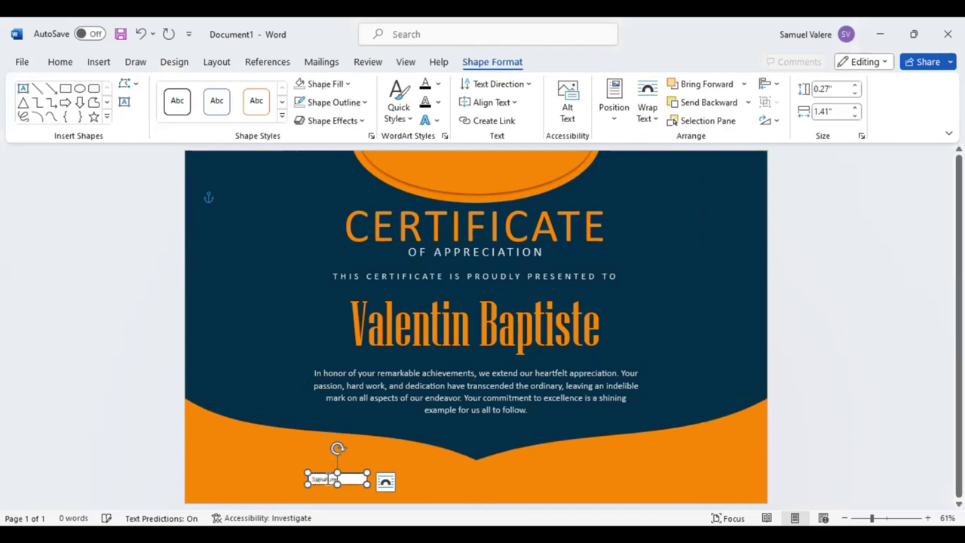
pyautogui.doubleClick(326, 480)
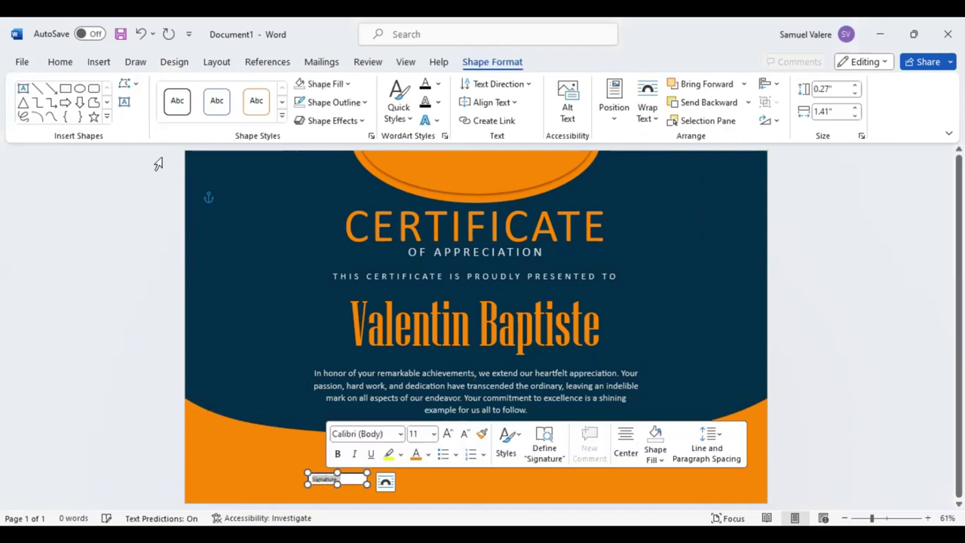
pyautogui.click(301, 85)
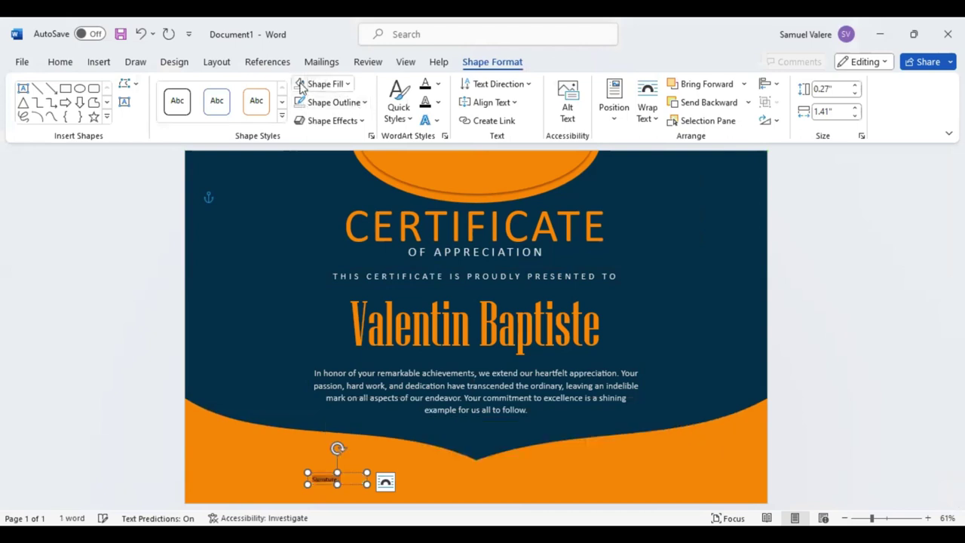
pyautogui.click(60, 63)
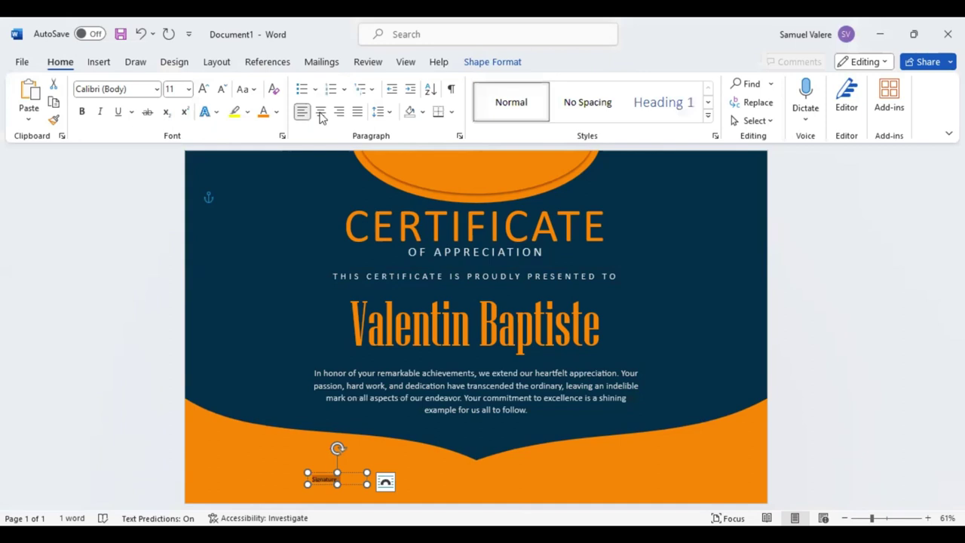
pyautogui.hotkey('ctrl', 'e')
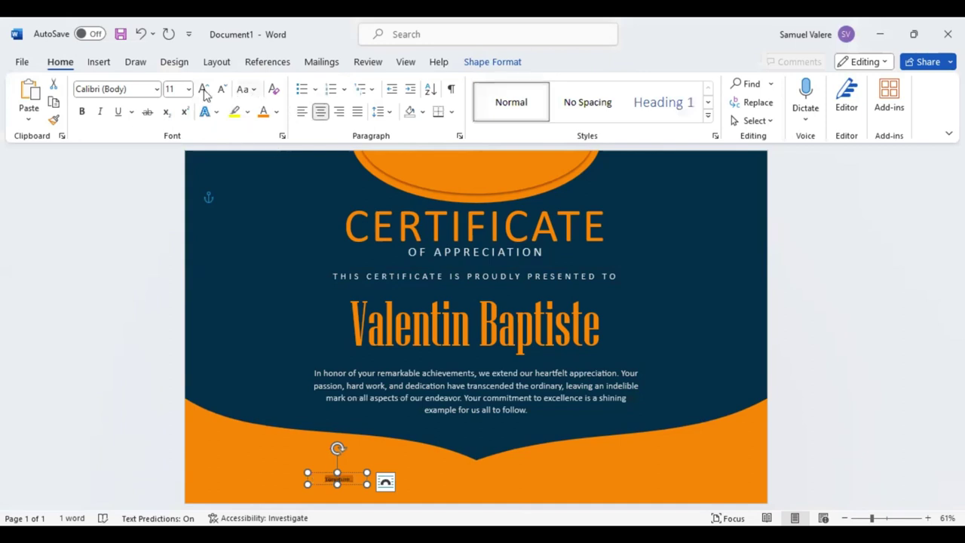
# - Enlarge the SIGNATURE caption by one point and shift its box slightly right
pyautogui.hotkey('ctrl', 'shift', '.')
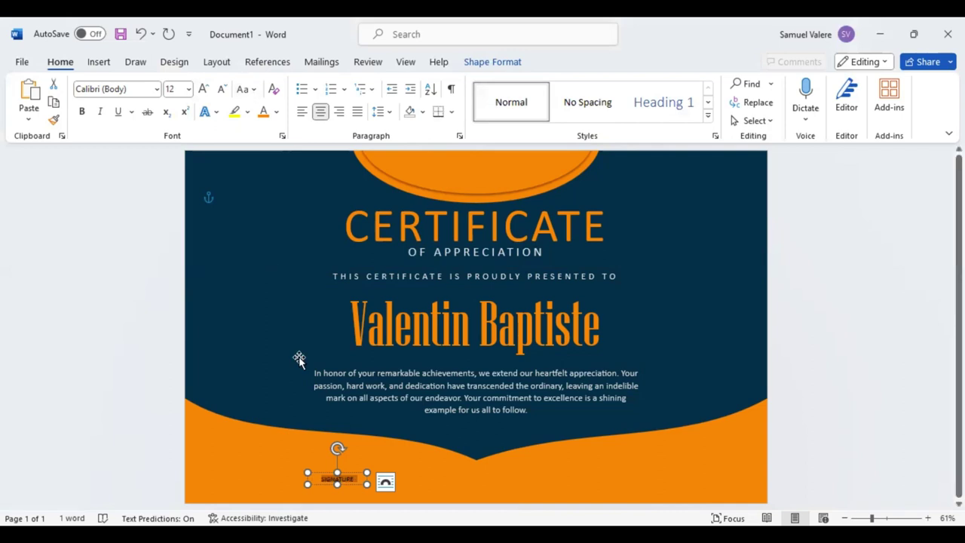
pyautogui.click(337, 485)
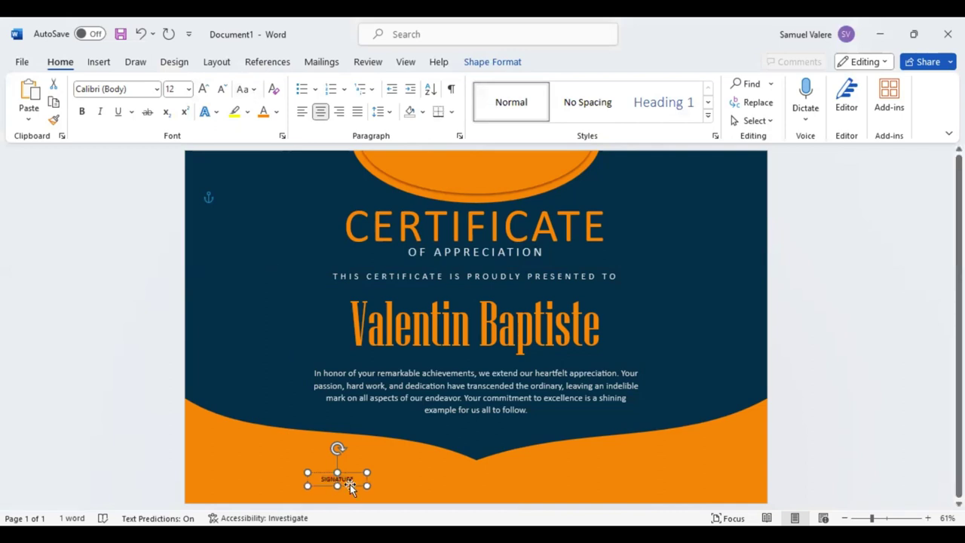
pyautogui.click(348, 487)
pyautogui.moveTo(347, 487); pyautogui.dragTo(354, 487)
pyautogui.moveTo(346, 483); pyautogui.dragTo(346, 485)
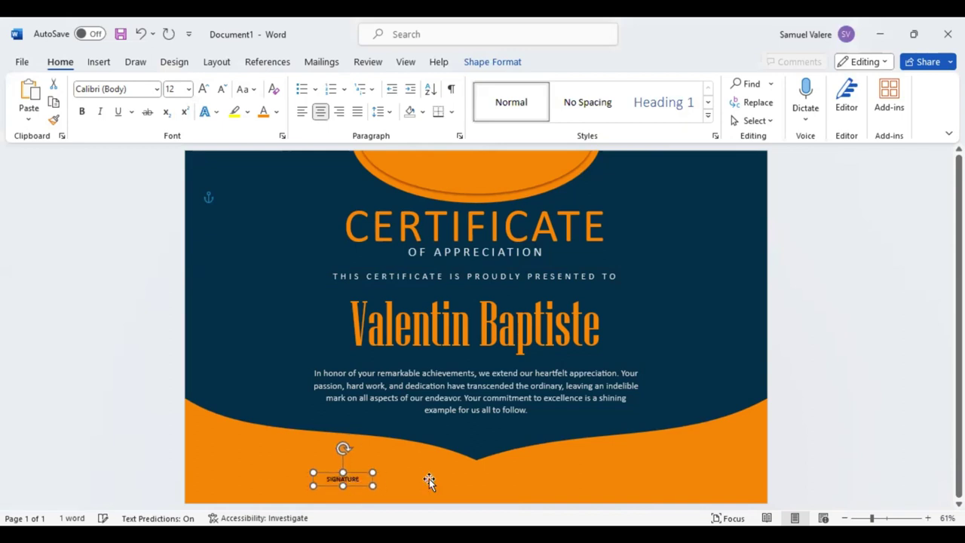
# - Copy the SIGNATURE box to the right side of the band and lower both boxes slightly
pyautogui.press('Down')
pyautogui.press('Down')
pyautogui.hotkey('ctrl', 'v')
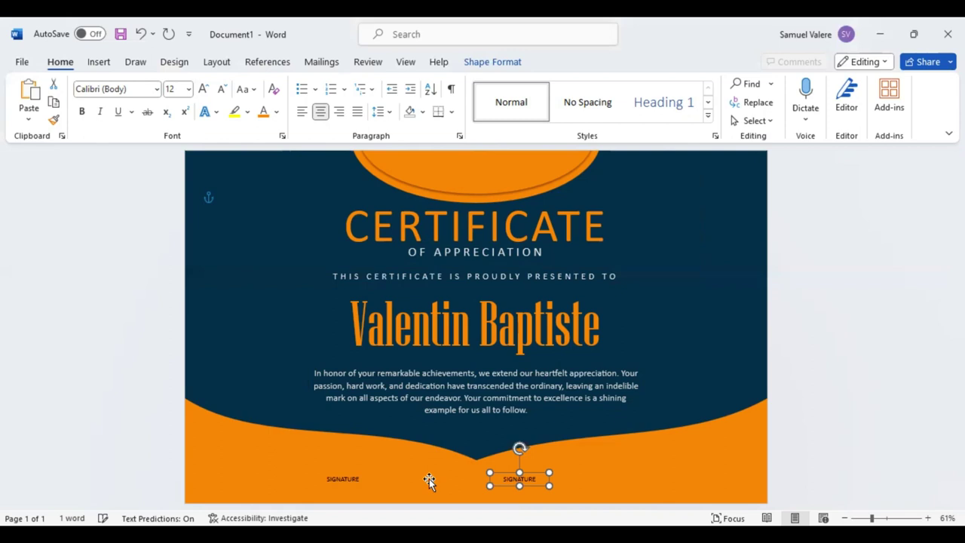
pyautogui.press('Right')
pyautogui.press('Right')
pyautogui.press('Right')
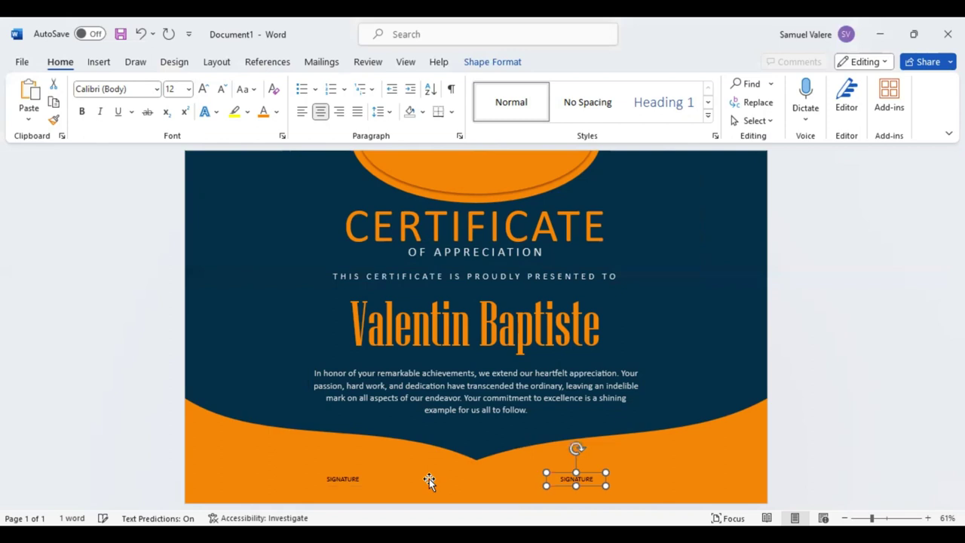
pyautogui.press('Right')
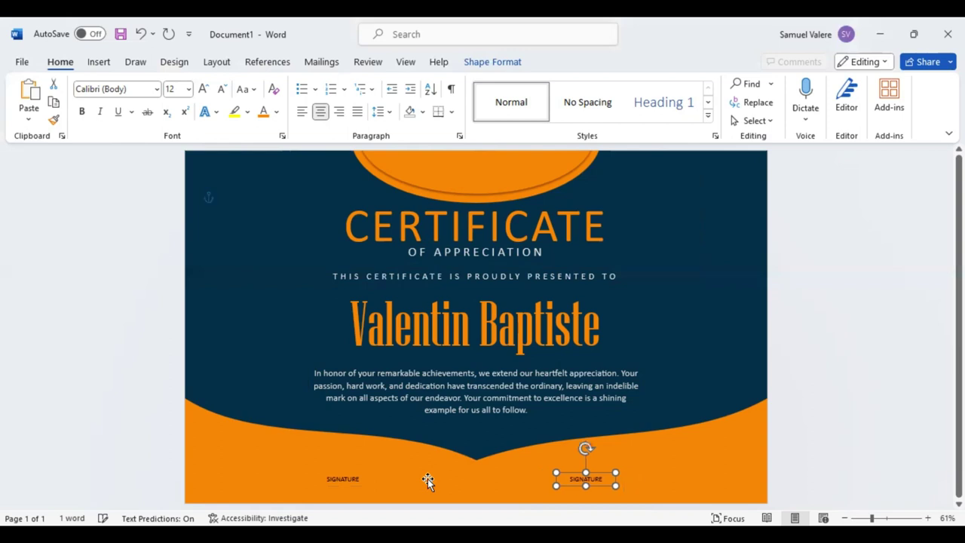
pyautogui.press('Right')
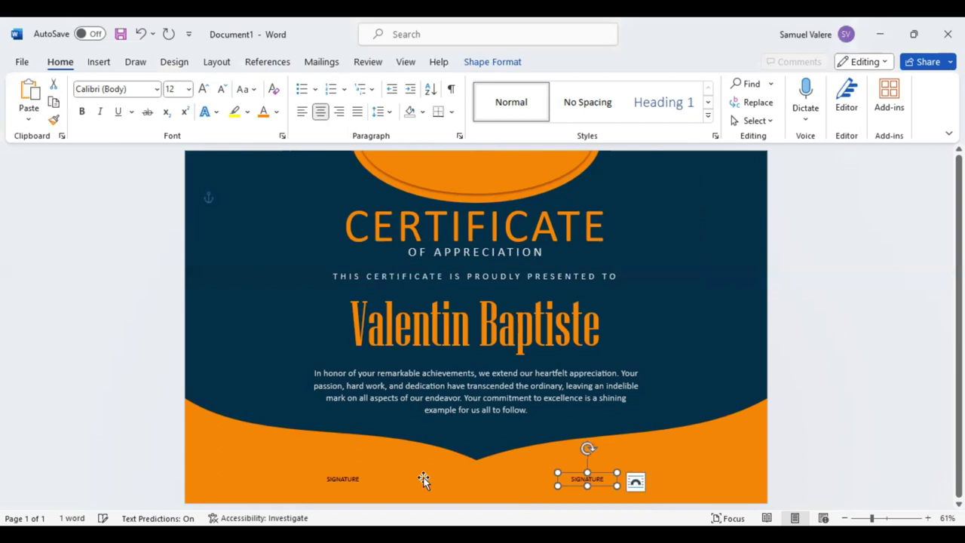
pyautogui.keyDown('shift'); pyautogui.click(347, 477); pyautogui.keyUp('shift')
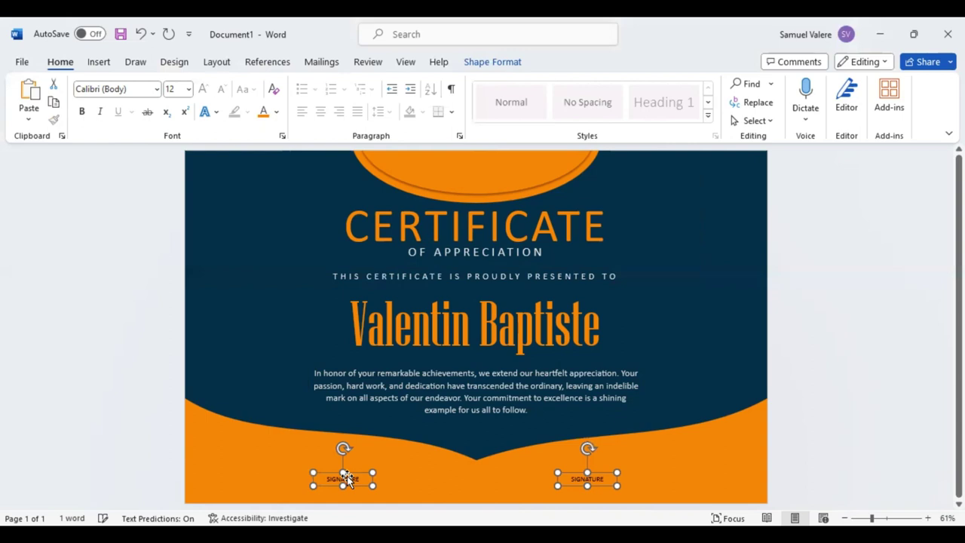
pyautogui.moveTo(347, 477); pyautogui.dragTo(347, 485)
pyautogui.click(99, 62)
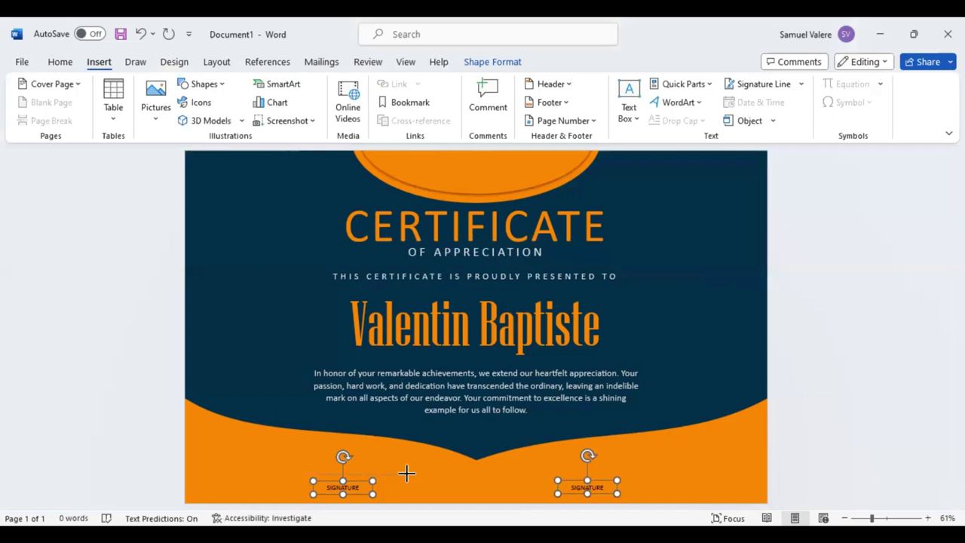
# - Centre the left signature line over its caption and copy it above the right caption
pyautogui.click(358, 463)
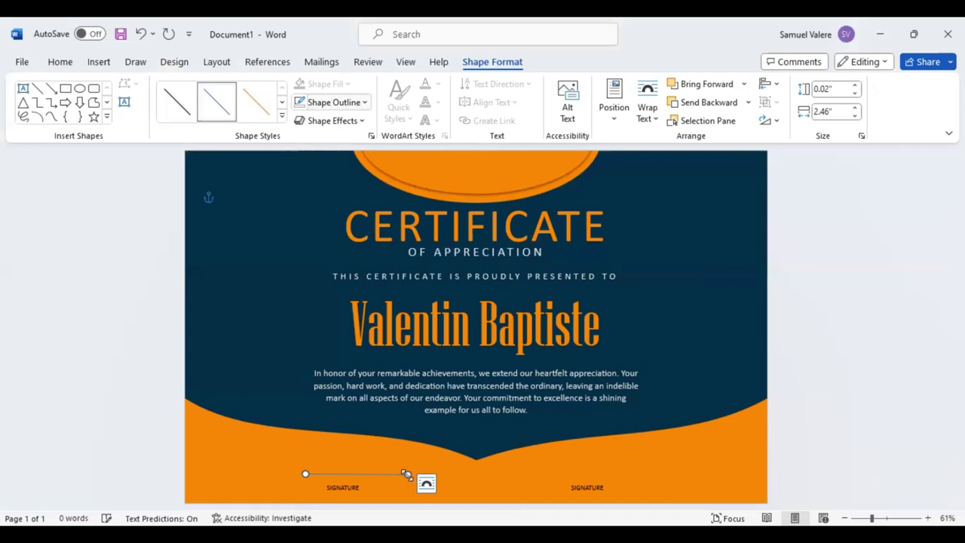
pyautogui.moveTo(405, 474); pyautogui.dragTo(405, 473)
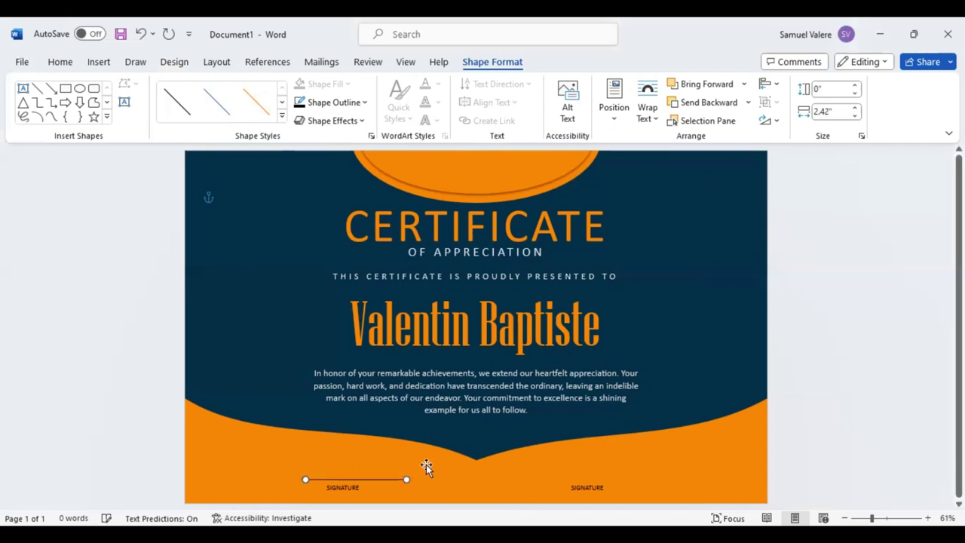
pyautogui.press('Left')
pyautogui.press('Left')
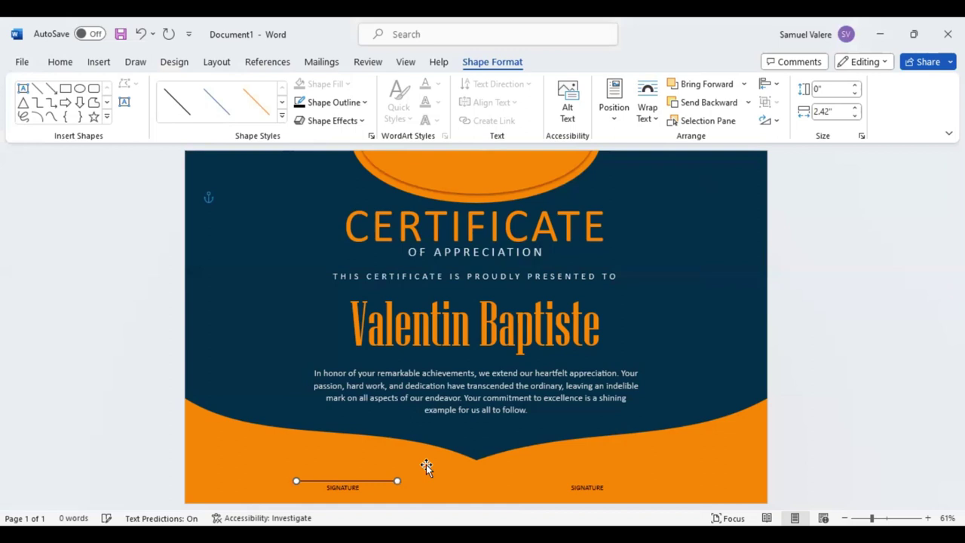
pyautogui.press('Left')
pyautogui.press('Right')
pyautogui.hotkey('ctrl', 'v')
pyautogui.press('Right')
pyautogui.press('Right')
pyautogui.press('Right')
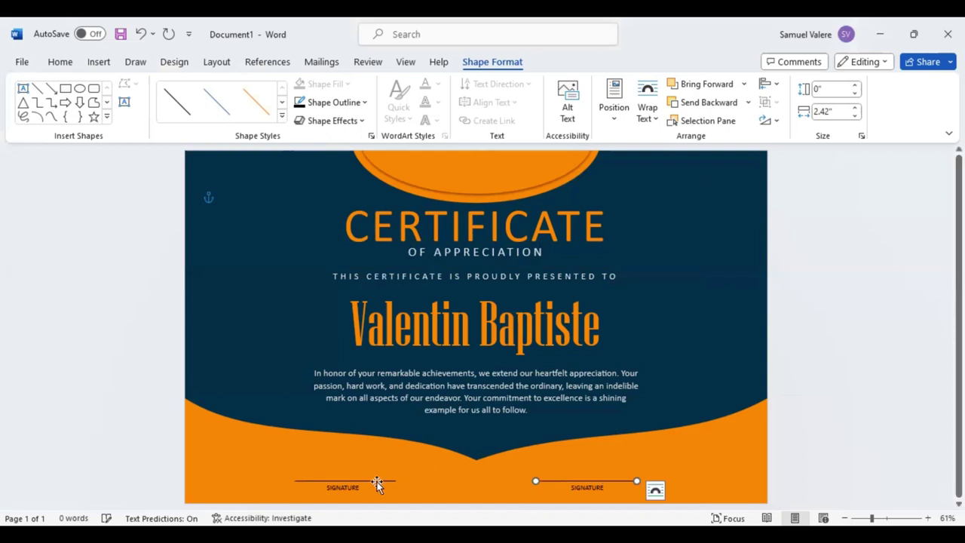
# - Nudge the left SIGNATURE box and draw a starburst seal between the two signature lines
pyautogui.click(377, 483)
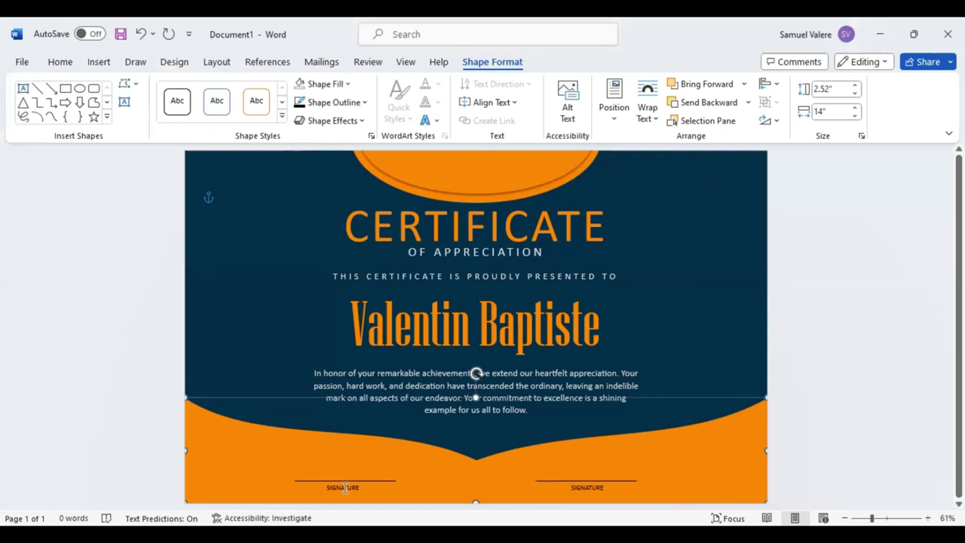
pyautogui.click(355, 497)
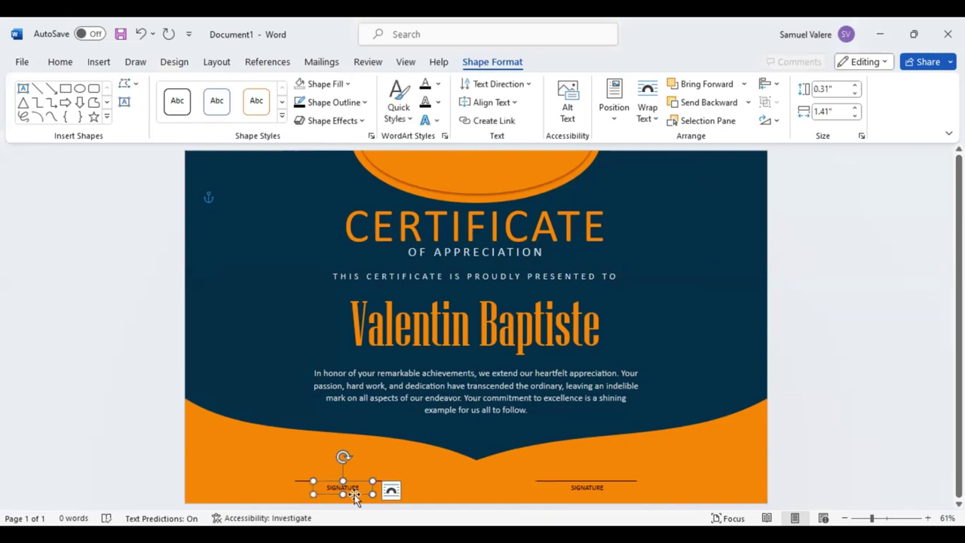
pyautogui.moveTo(355, 498); pyautogui.dragTo(356, 498)
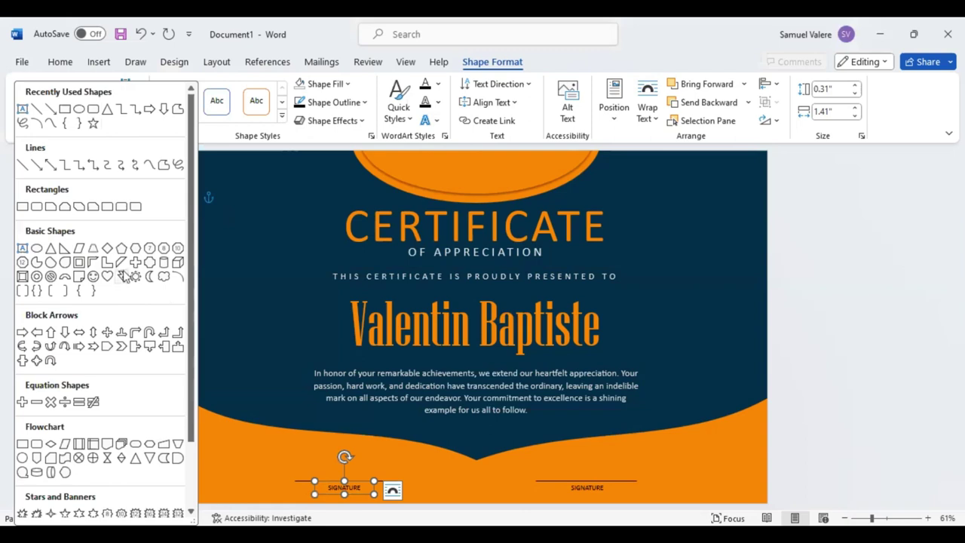
pyautogui.scroll(-2, 151, 443)
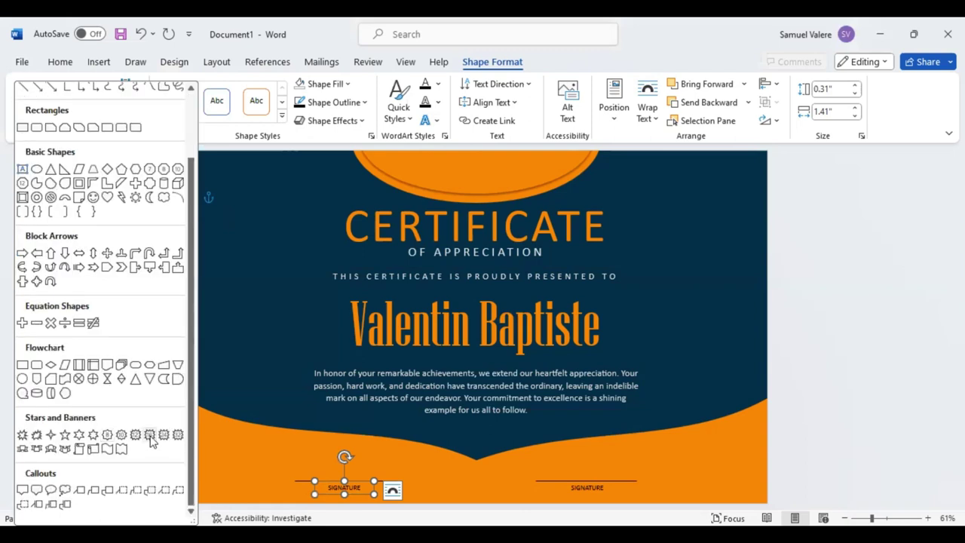
pyautogui.click(150, 436)
pyautogui.moveTo(450, 437); pyautogui.dragTo(513, 494)
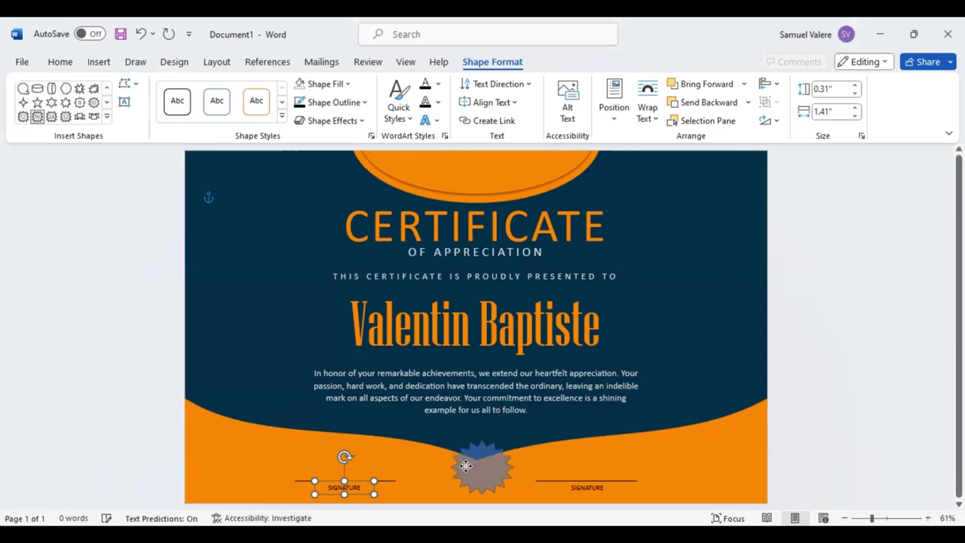
pyautogui.moveTo(478, 464); pyautogui.dragTo(476, 448)
pyautogui.press('Delete')
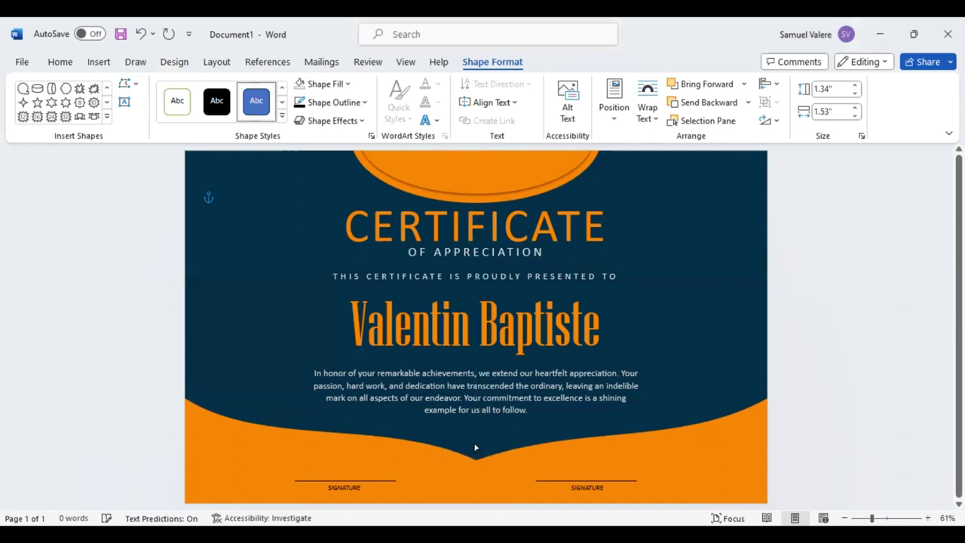
pyautogui.hotkey('ctrl', 'z')
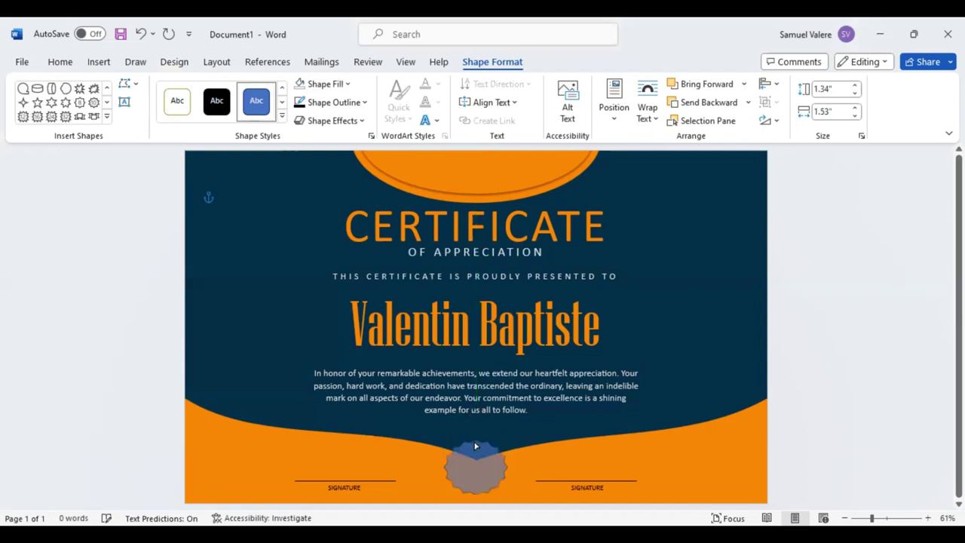
# - Move the seal up, keeping it centred, and shift the bottom orange shape down slightly
pyautogui.click(476, 446)
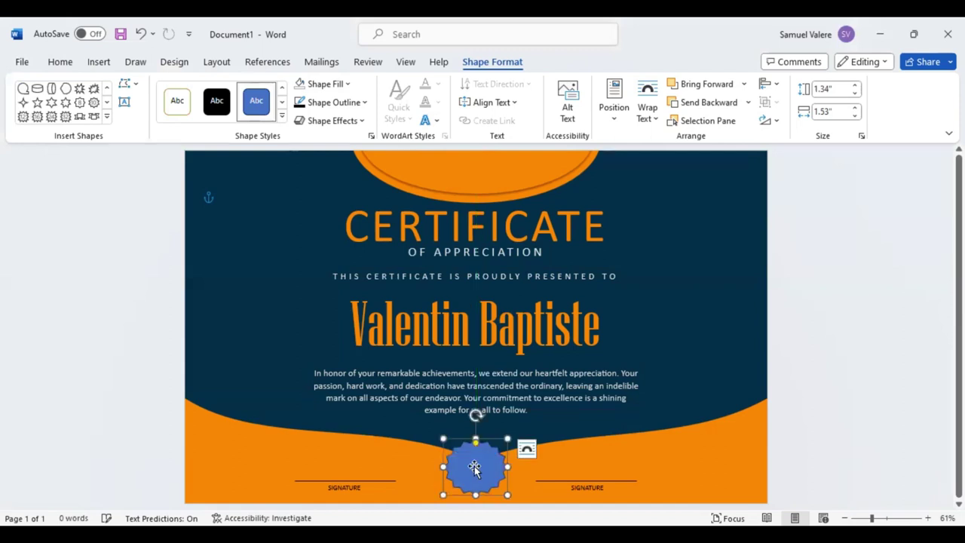
pyautogui.moveTo(470, 467); pyautogui.dragTo(472, 452)
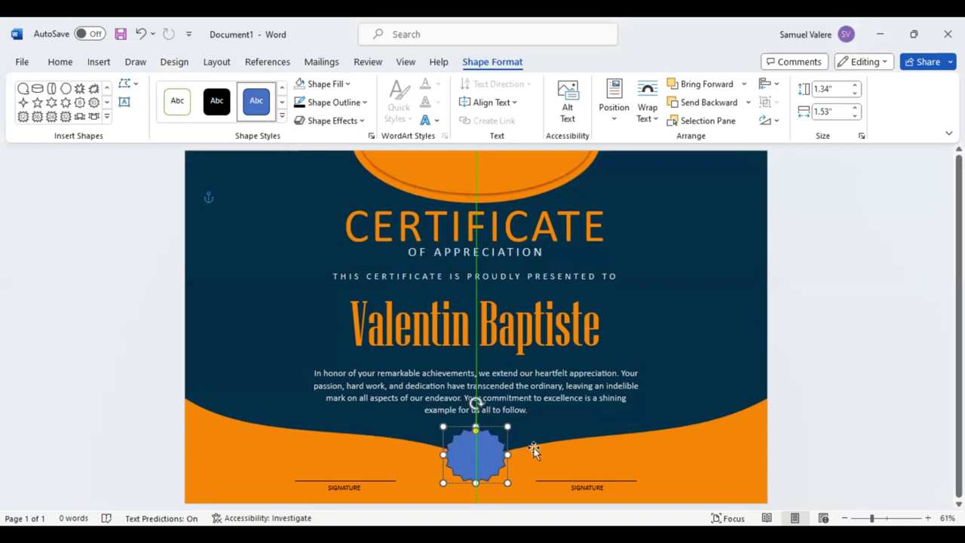
pyautogui.click(475, 400)
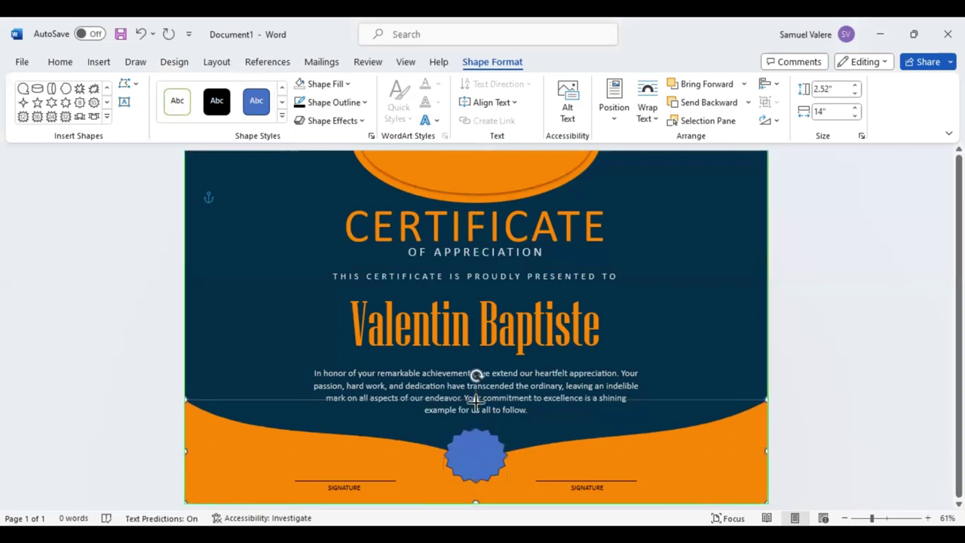
pyautogui.moveTo(476, 400); pyautogui.dragTo(475, 406)
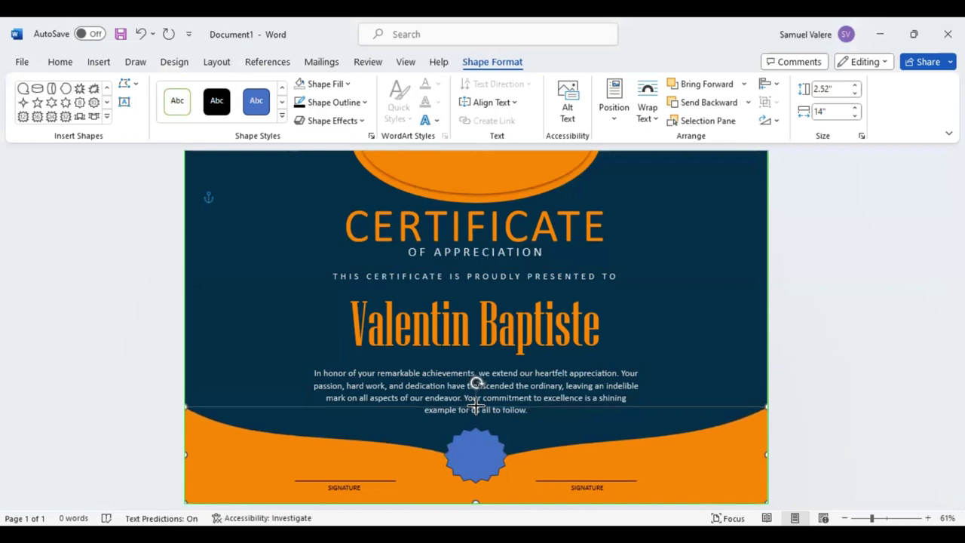
pyautogui.moveTo(476, 406); pyautogui.dragTo(476, 406)
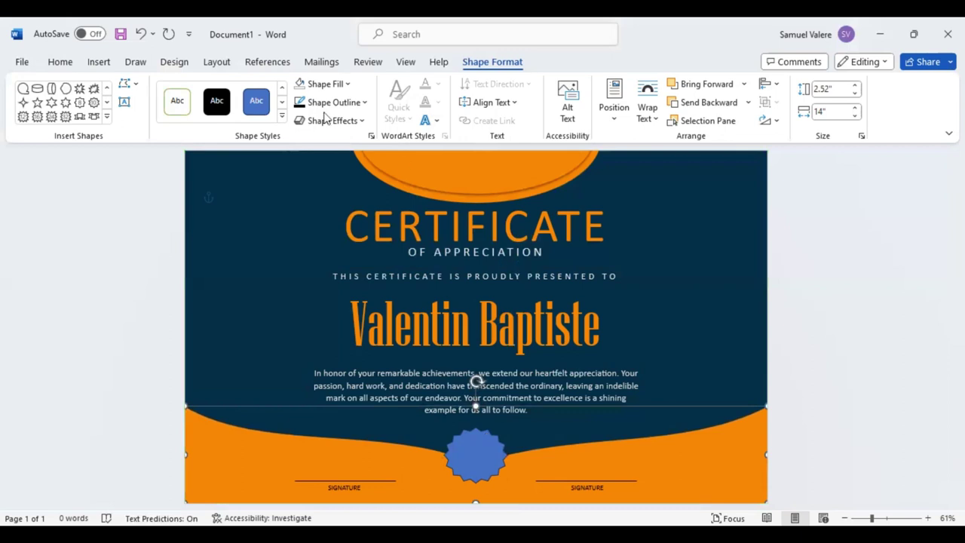
pyautogui.press('Tab')
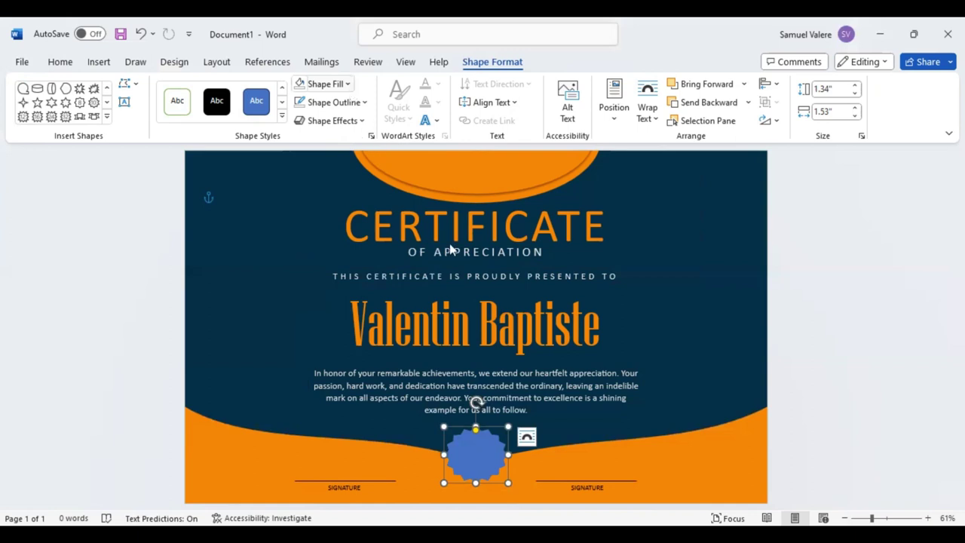
# - Give the starburst seal an orange fill with a light gray outline
pyautogui.click(332, 120)
pyautogui.moveTo(339, 147)
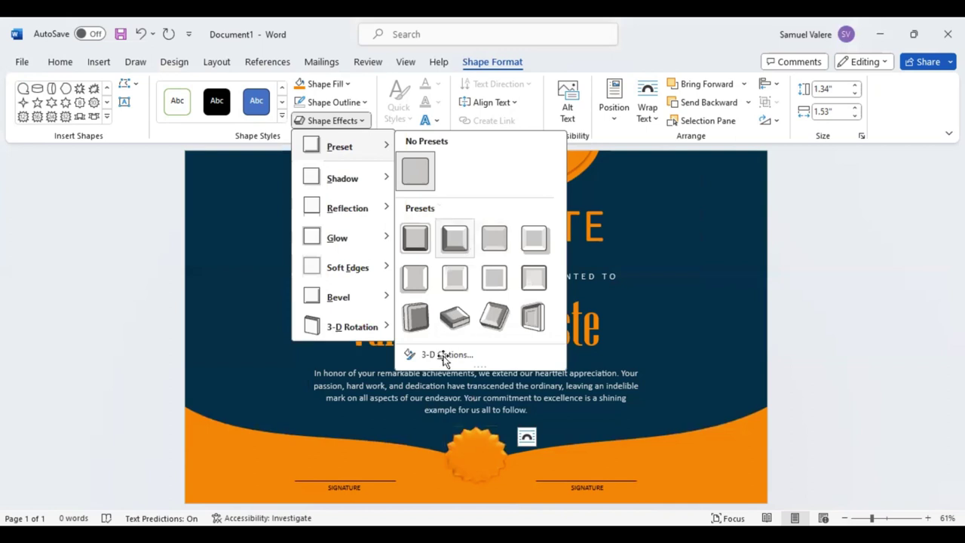
pyautogui.press('Escape')
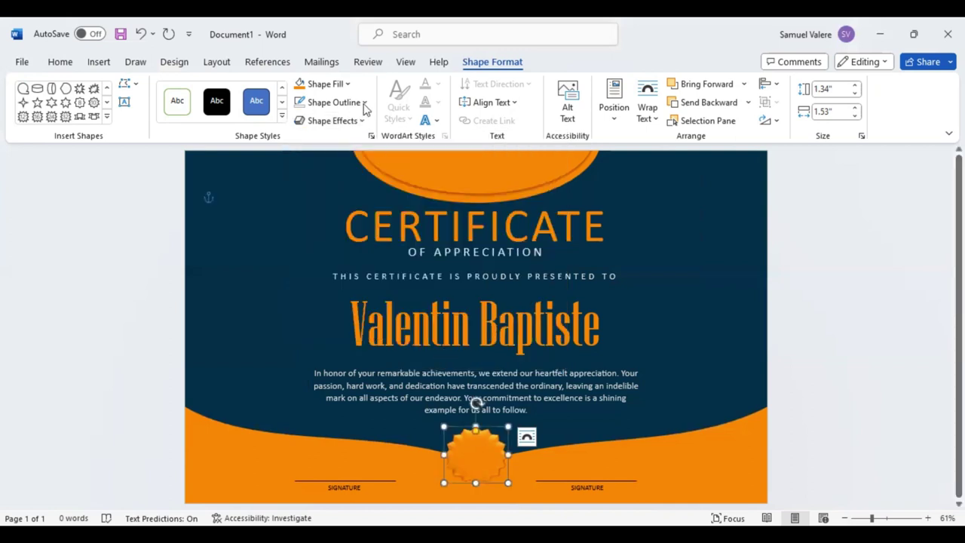
pyautogui.click(365, 104)
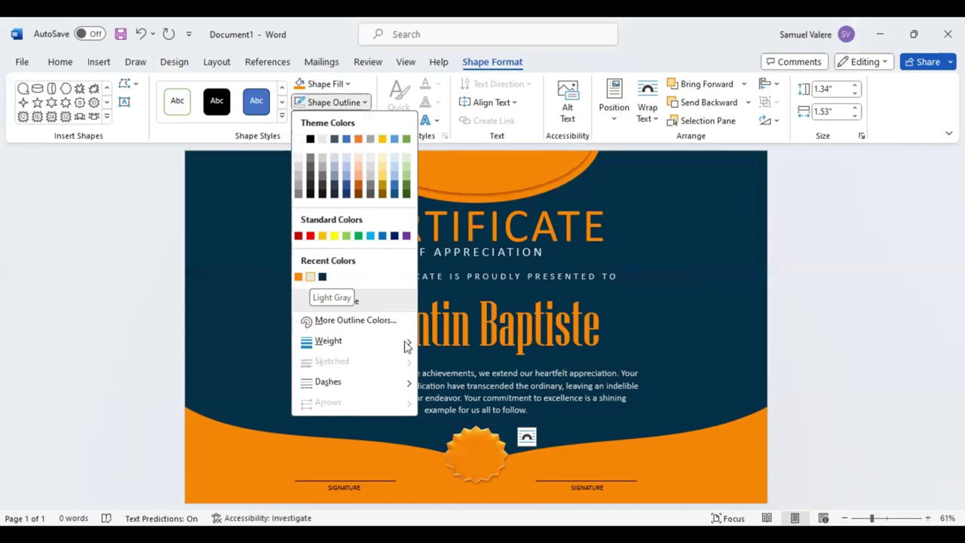
pyautogui.click(474, 441)
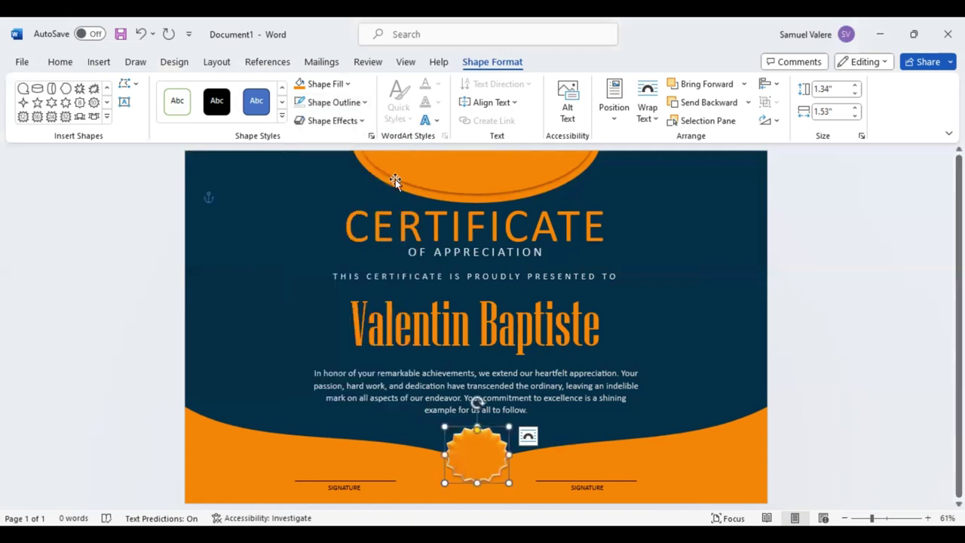
pyautogui.click(124, 102)
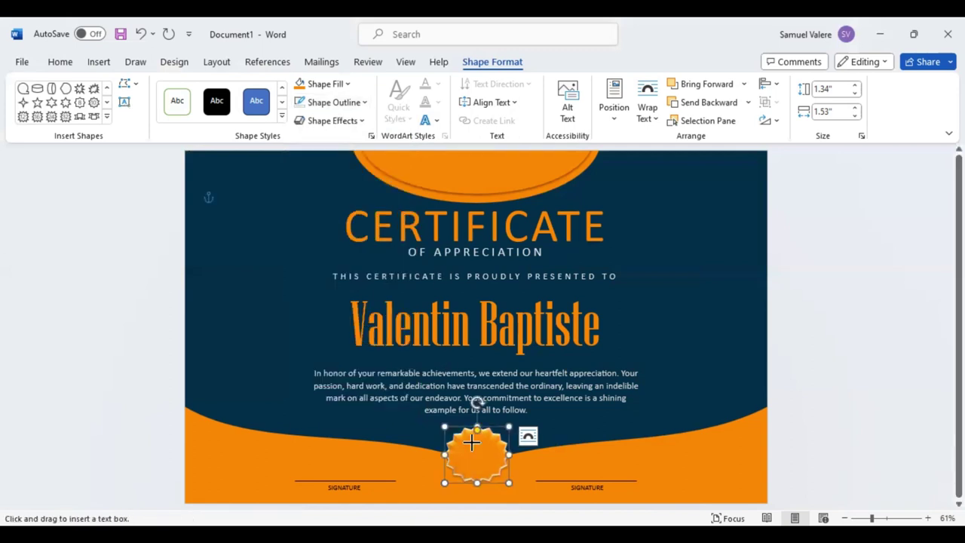
# - Draw a small text box inside the seal and type 2024 in it
pyautogui.moveTo(458, 441); pyautogui.dragTo(505, 452)
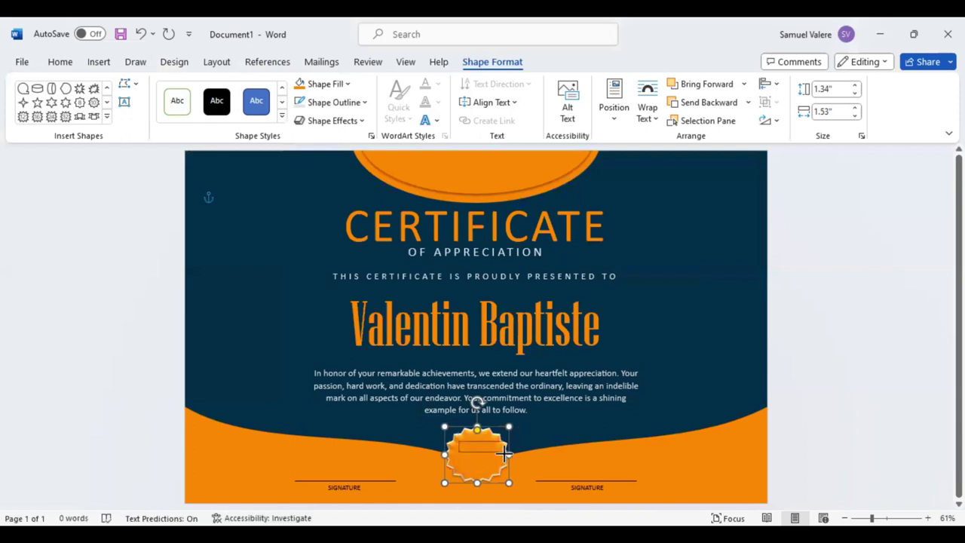
pyautogui.click(506, 454)
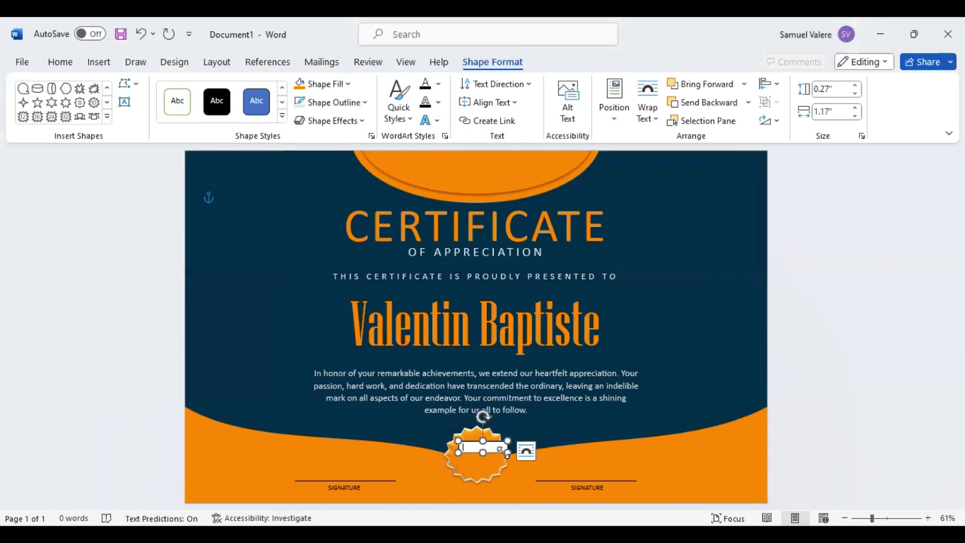
pyautogui.write('a')
pyautogui.write('02')
pyautogui.press('BackSpace')
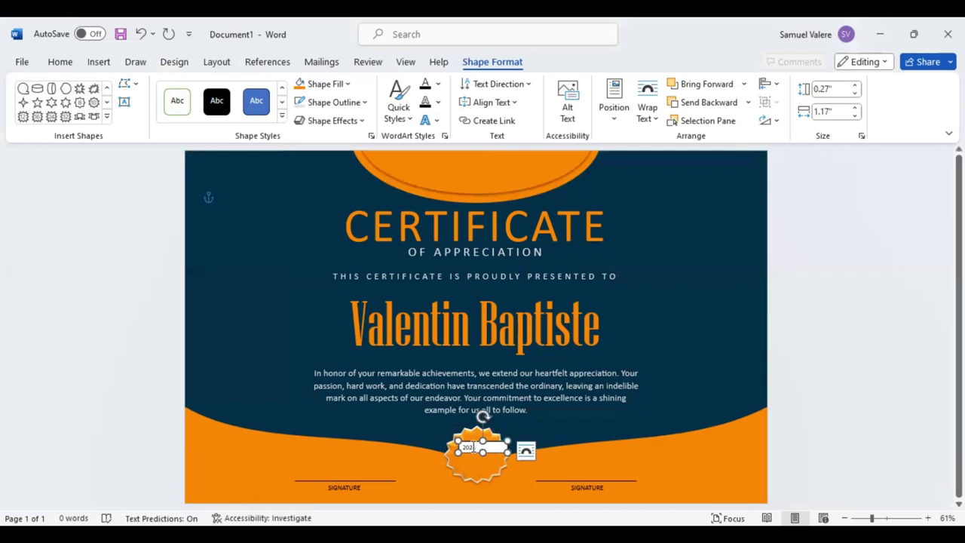
pyautogui.write('4')
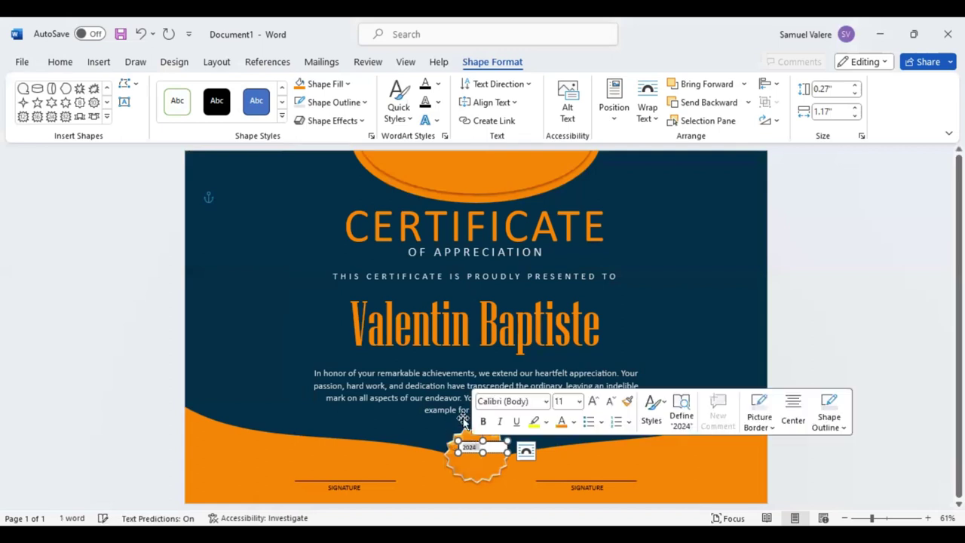
# - Enlarge the 2024 text to 16 pt and make it bold
pyautogui.click(60, 62)
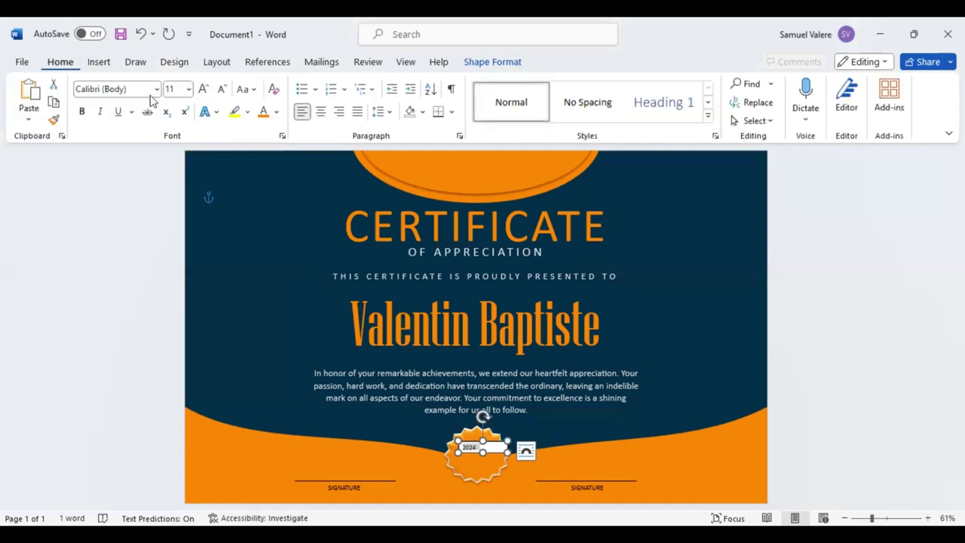
pyautogui.click(203, 89)
pyautogui.click(203, 90)
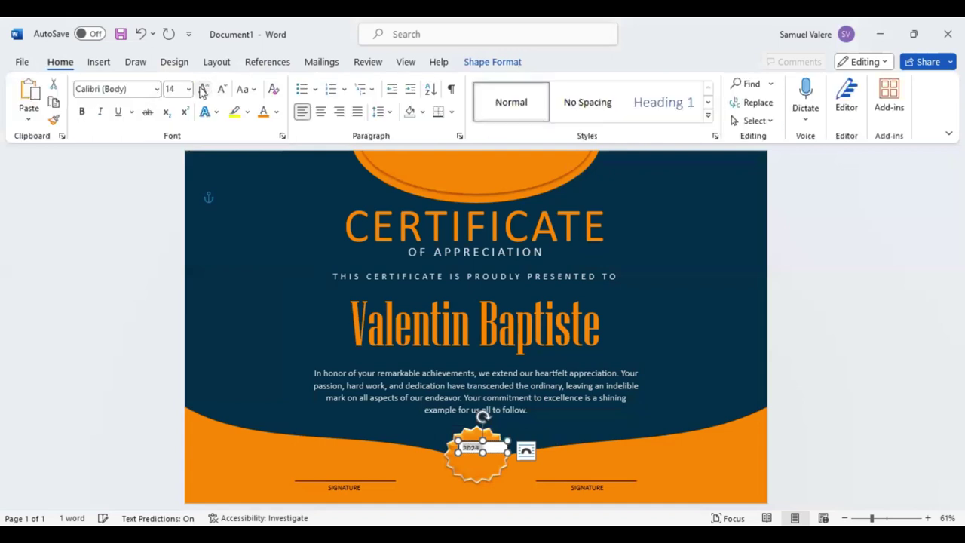
pyautogui.click(202, 90)
pyautogui.click(83, 112)
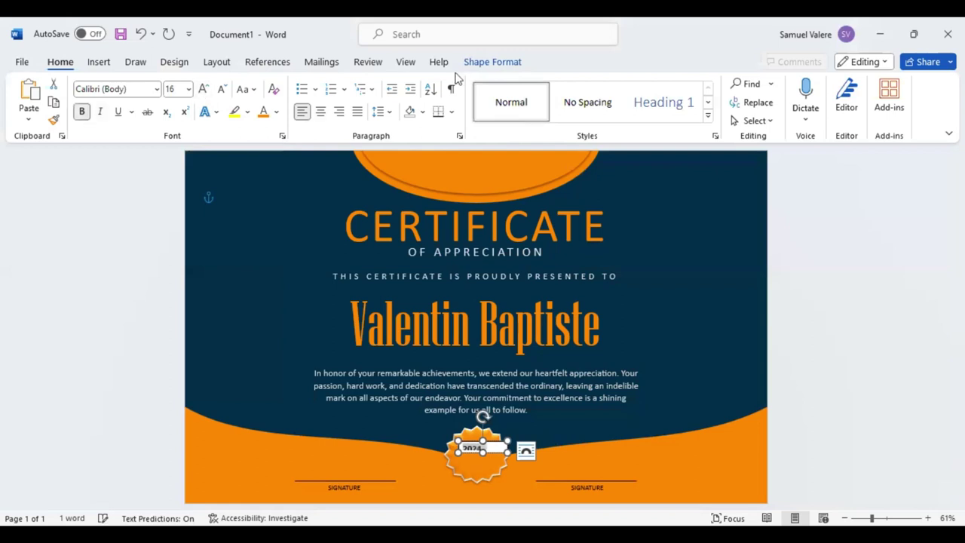
pyautogui.click(493, 62)
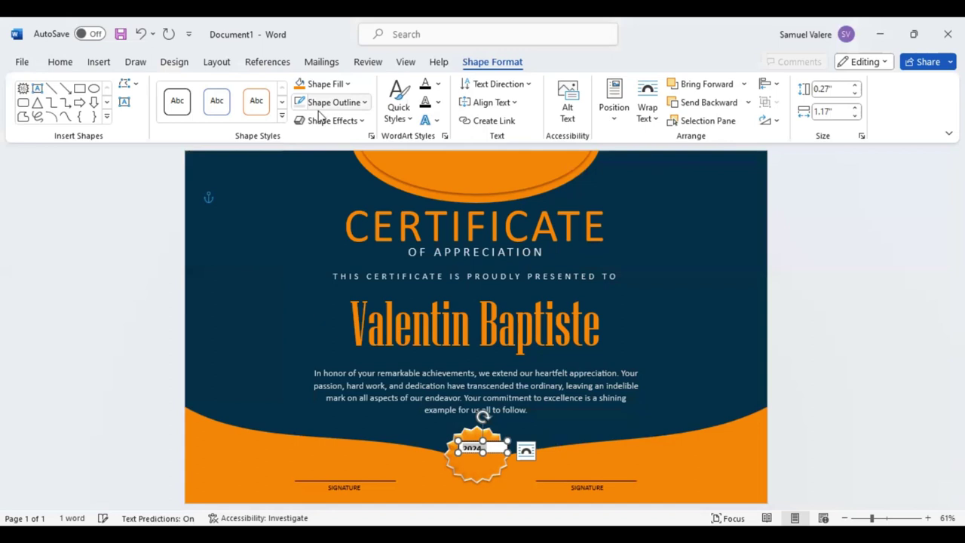
# - Undo the text box's white styling and enlarge the 2024 text to 36 pt and beyond
pyautogui.hotkey('ctrl', 'z')
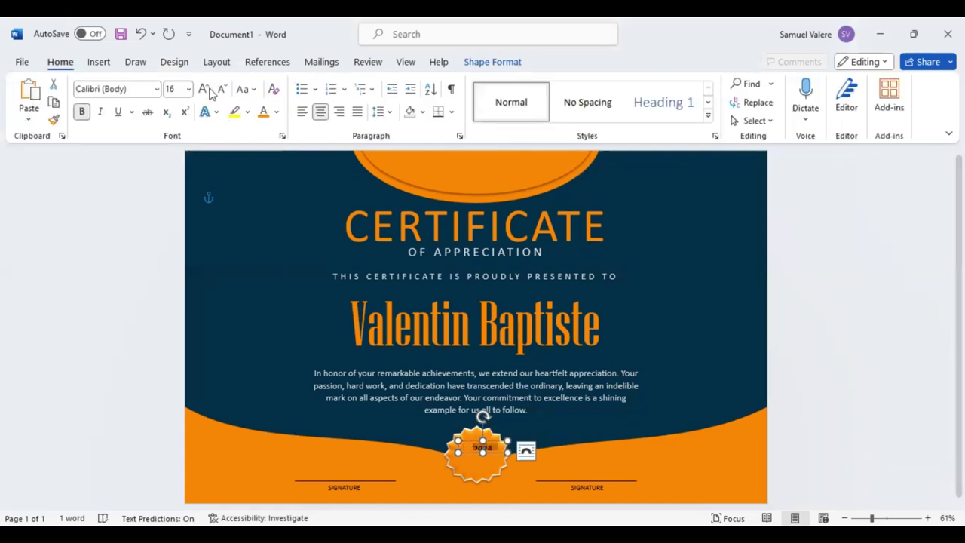
pyautogui.click(203, 90)
pyautogui.click(202, 90)
pyautogui.click(203, 90)
pyautogui.click(202, 89)
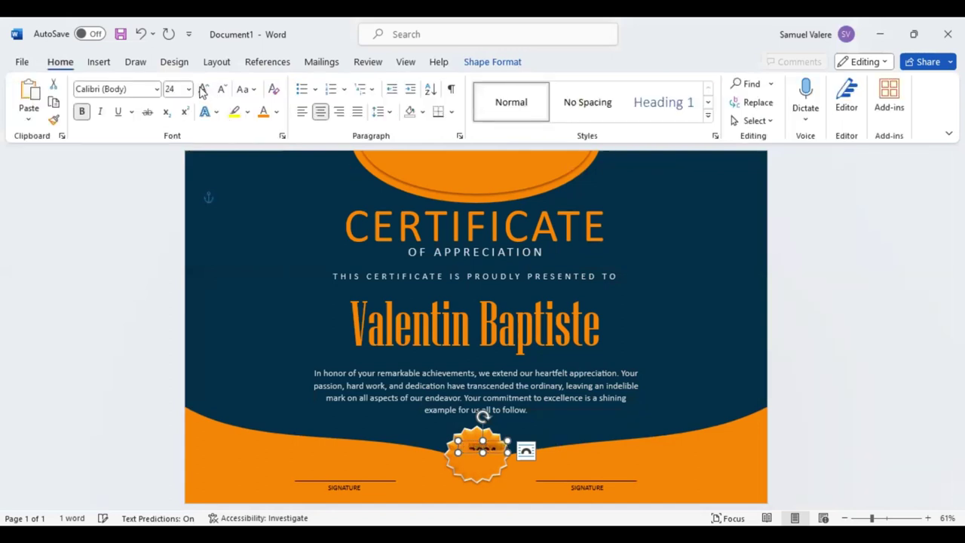
pyautogui.click(203, 90)
pyautogui.click(202, 90)
pyautogui.click(202, 90)
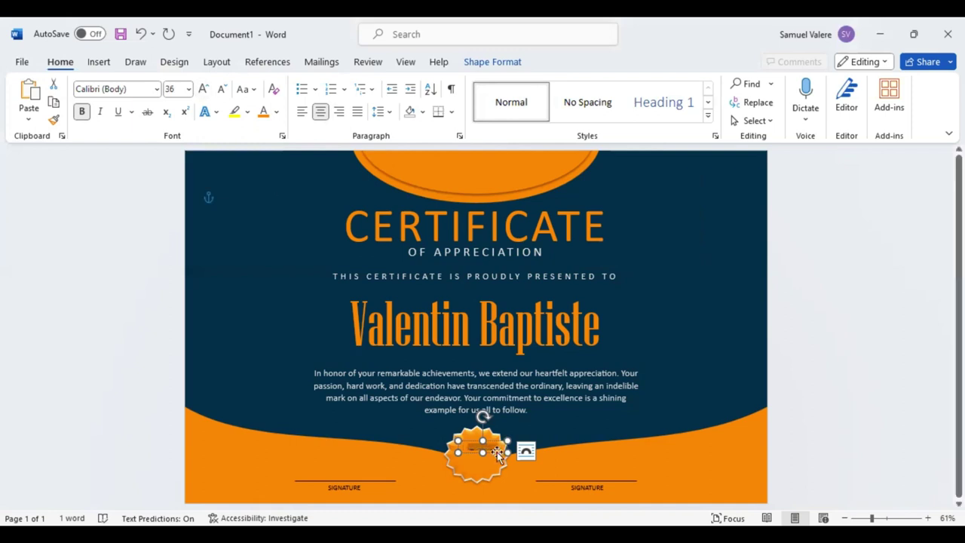
# - Resize the 2024 text box and centre it on the seal
pyautogui.moveTo(482, 461); pyautogui.dragTo(481, 474)
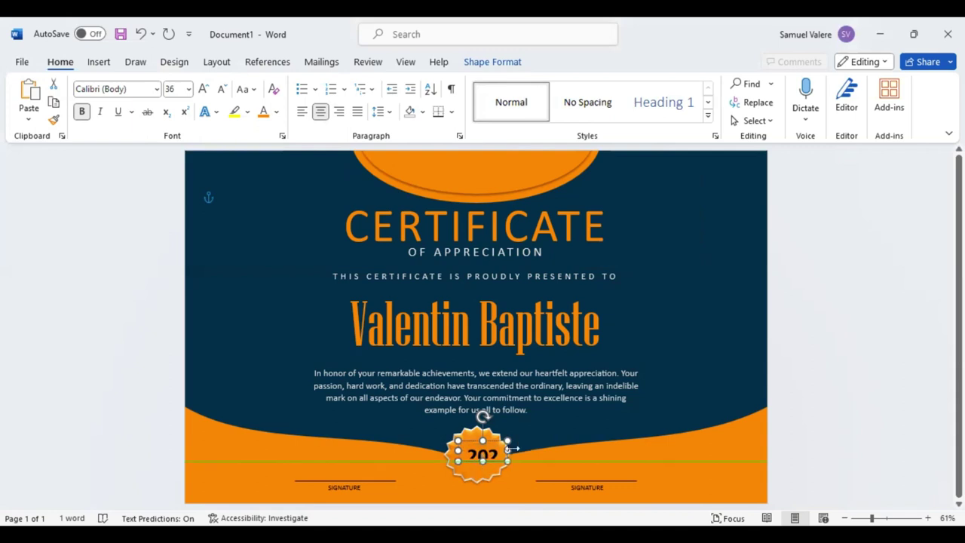
pyautogui.moveTo(513, 450); pyautogui.dragTo(533, 450)
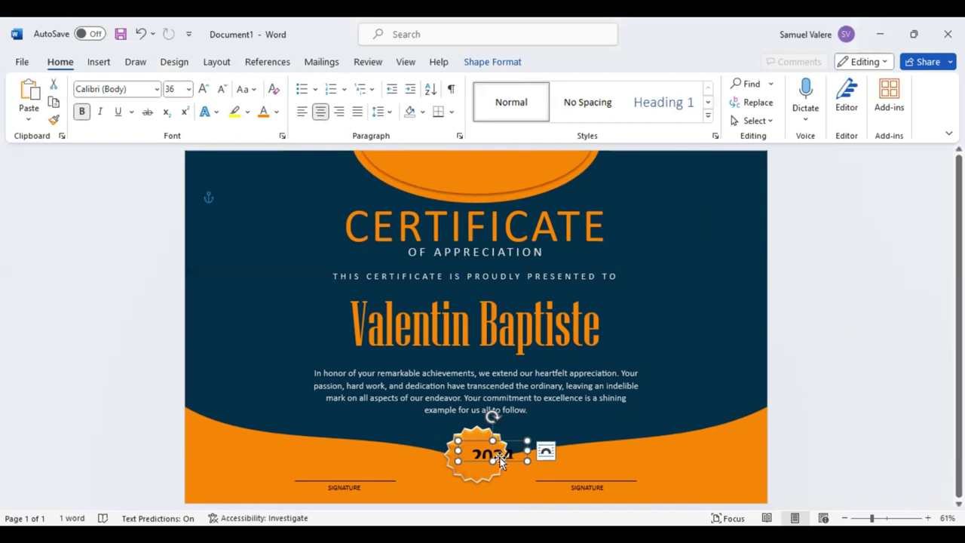
pyautogui.moveTo(502, 462); pyautogui.dragTo(485, 455)
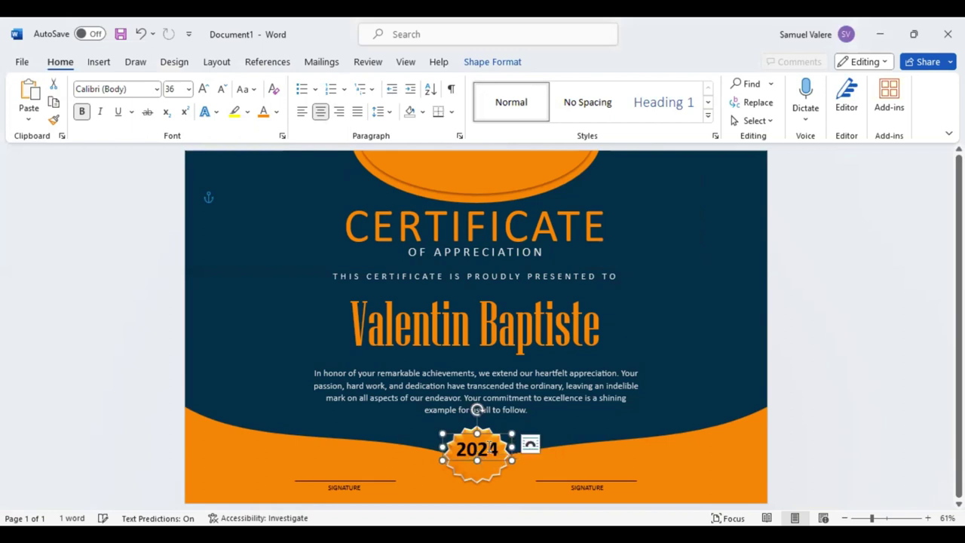
pyautogui.doubleClick(477, 448)
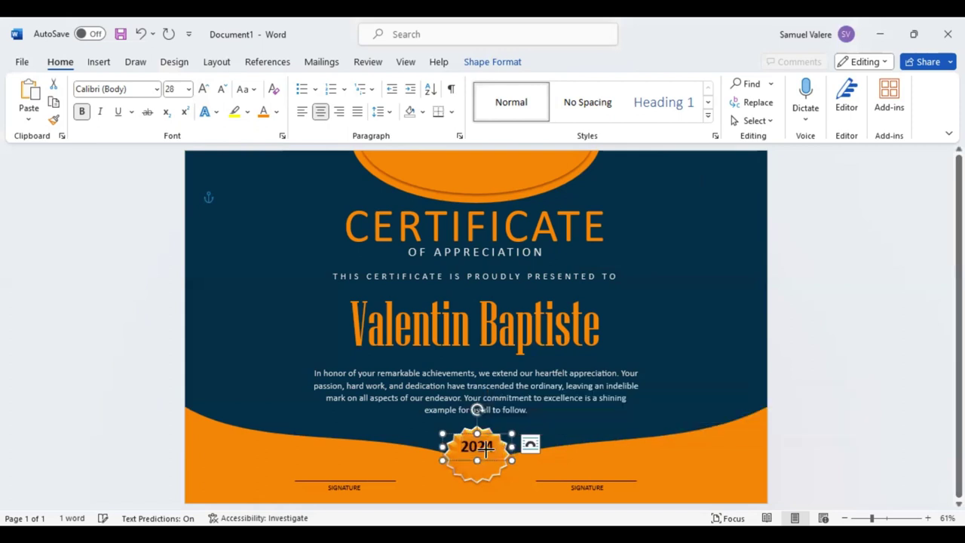
pyautogui.moveTo(511, 447); pyautogui.dragTo(465, 456)
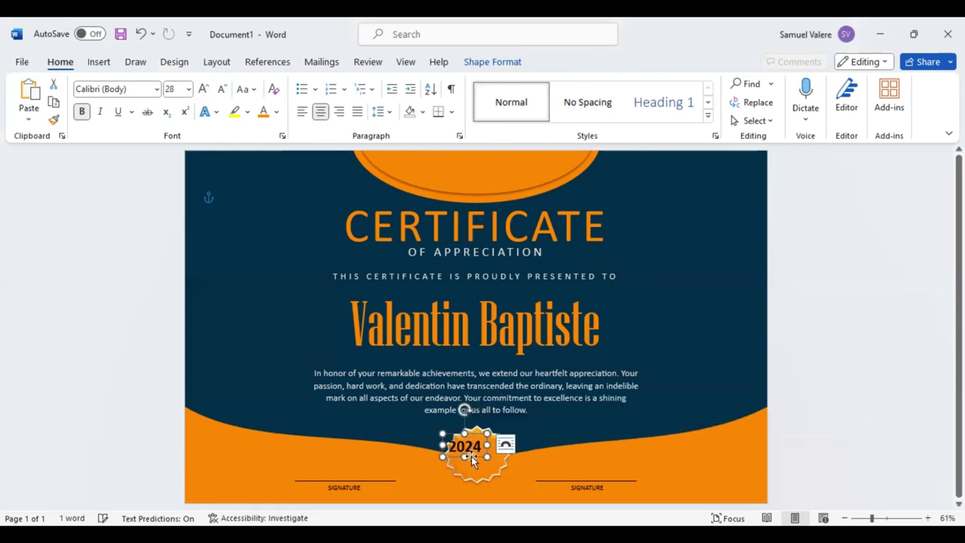
pyautogui.moveTo(473, 460)
pyautogui.mouseDown()
pyautogui.moveTo(489, 457)
pyautogui.moveTo(479, 469)
pyautogui.mouseUp()
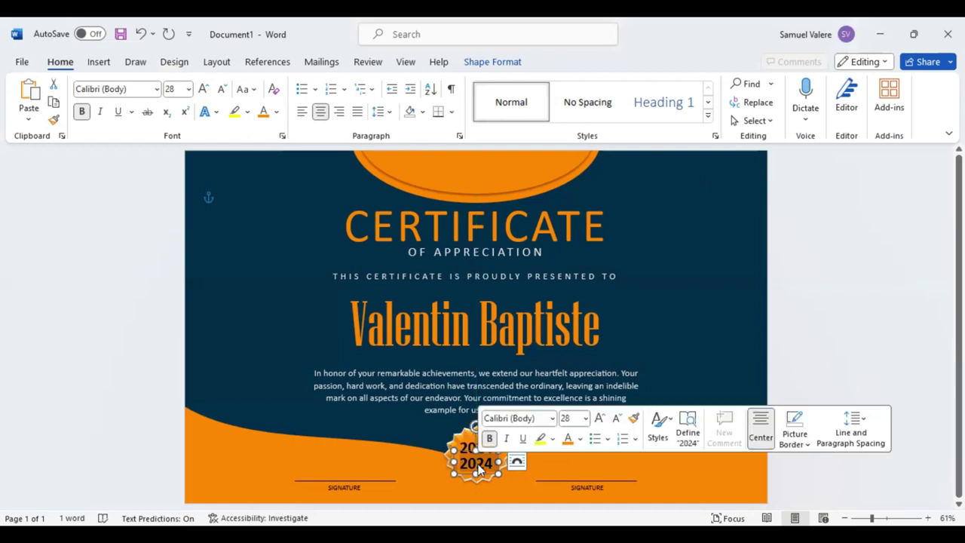
# - Make the second box read AWARD at 26 pt, widened and centred beneath 2024
pyautogui.write('AWA')
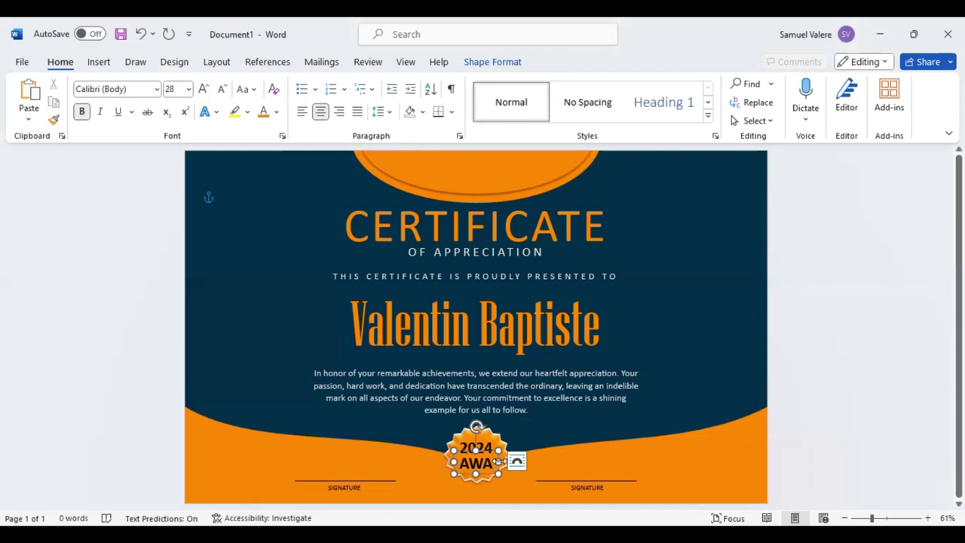
pyautogui.moveTo(499, 461); pyautogui.dragTo(520, 461)
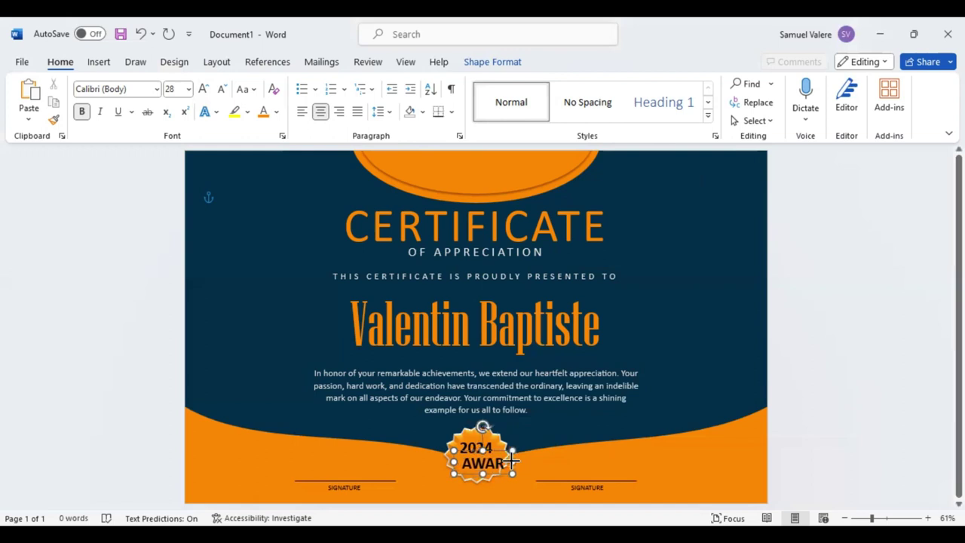
pyautogui.click(618, 420)
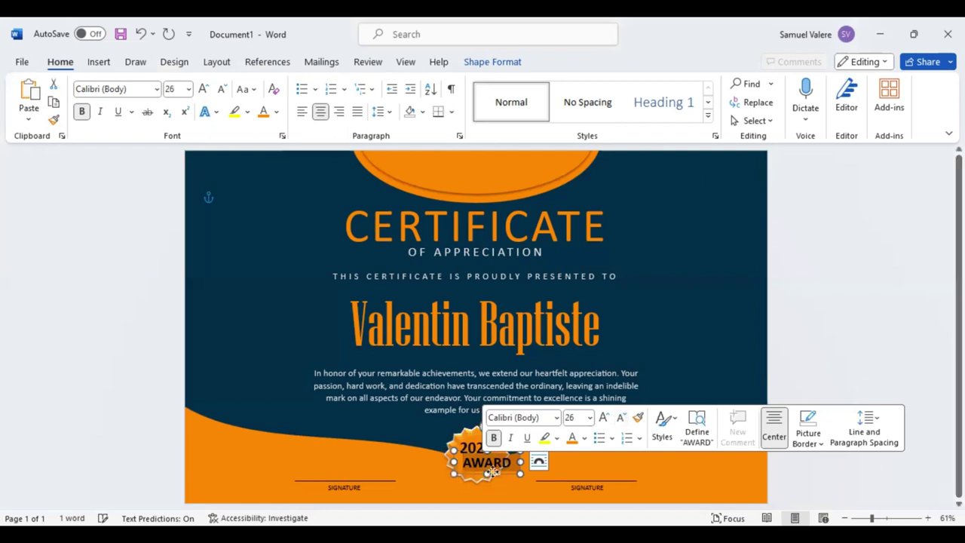
pyautogui.moveTo(500, 477); pyautogui.dragTo(490, 474)
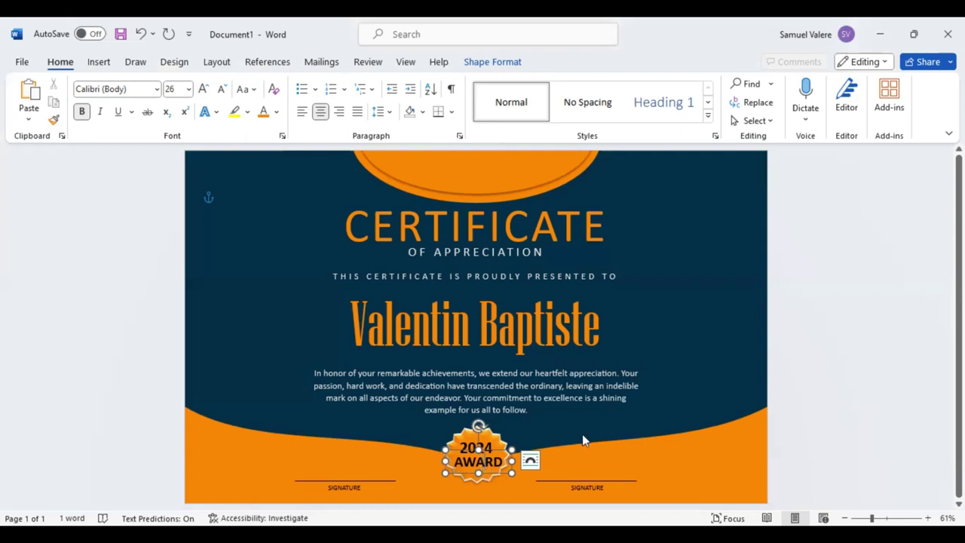
pyautogui.moveTo(582, 436)
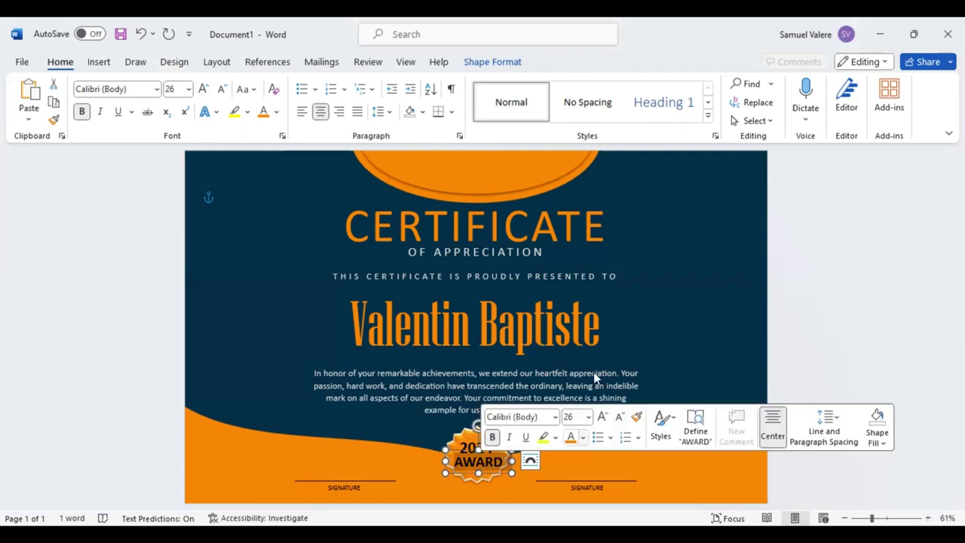
pyautogui.click(482, 444)
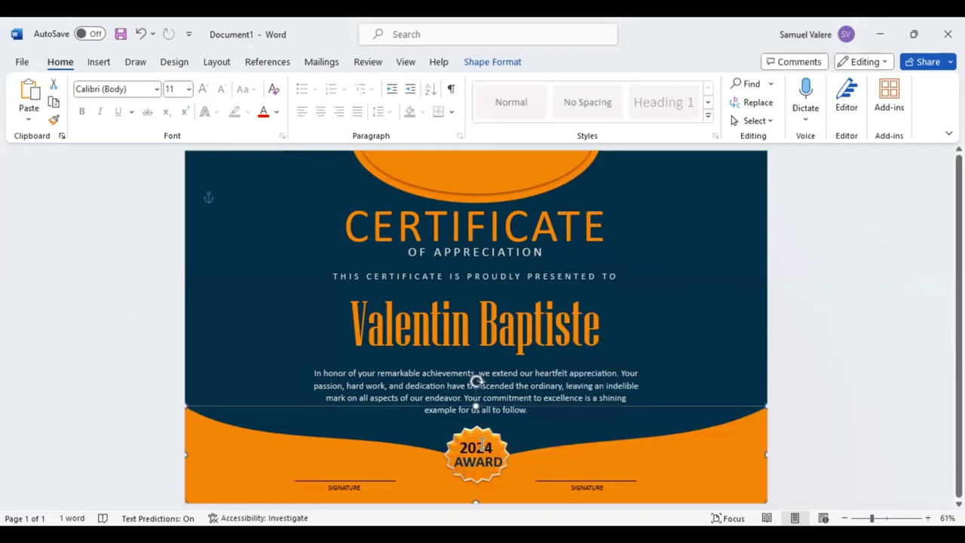